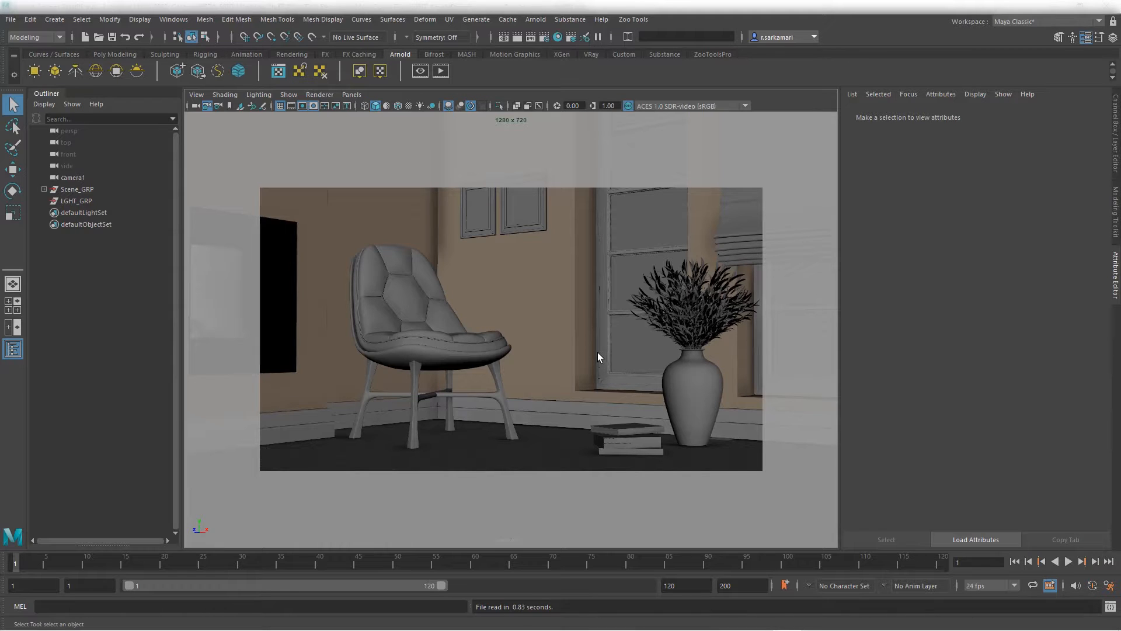
- Display the textures in the camera view and show the channel box with the display layers
click(409, 106)
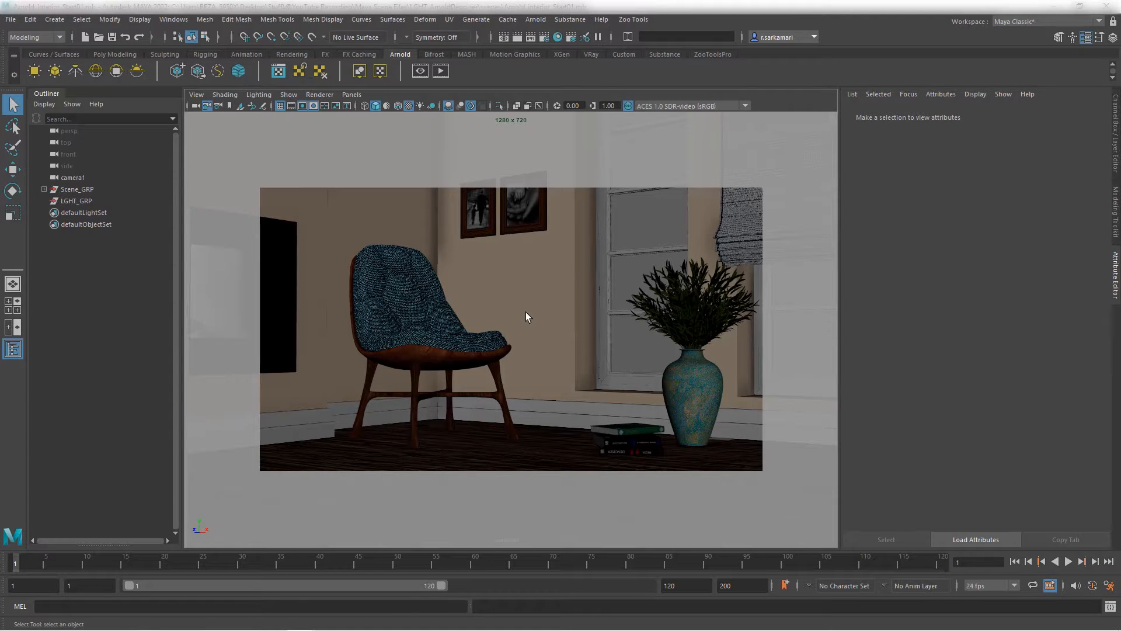
click(1114, 159)
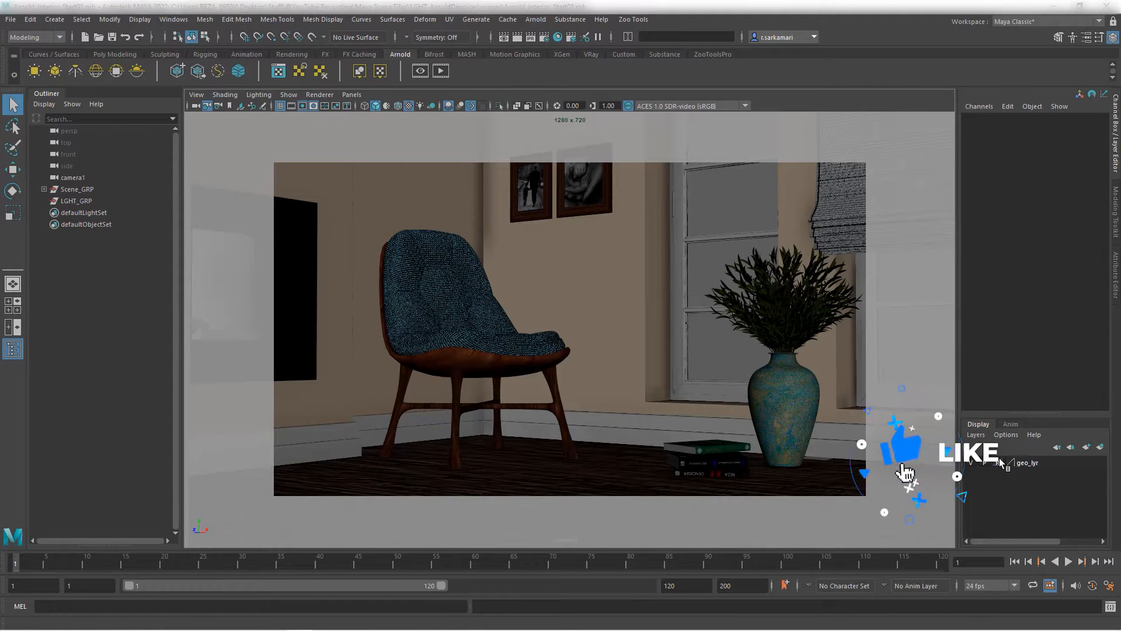
- Expand Scene_GRP and examine its object groups one by one, from walls to chair_grp1, to identify their geometry
click(79, 188)
click(43, 188)
click(76, 201)
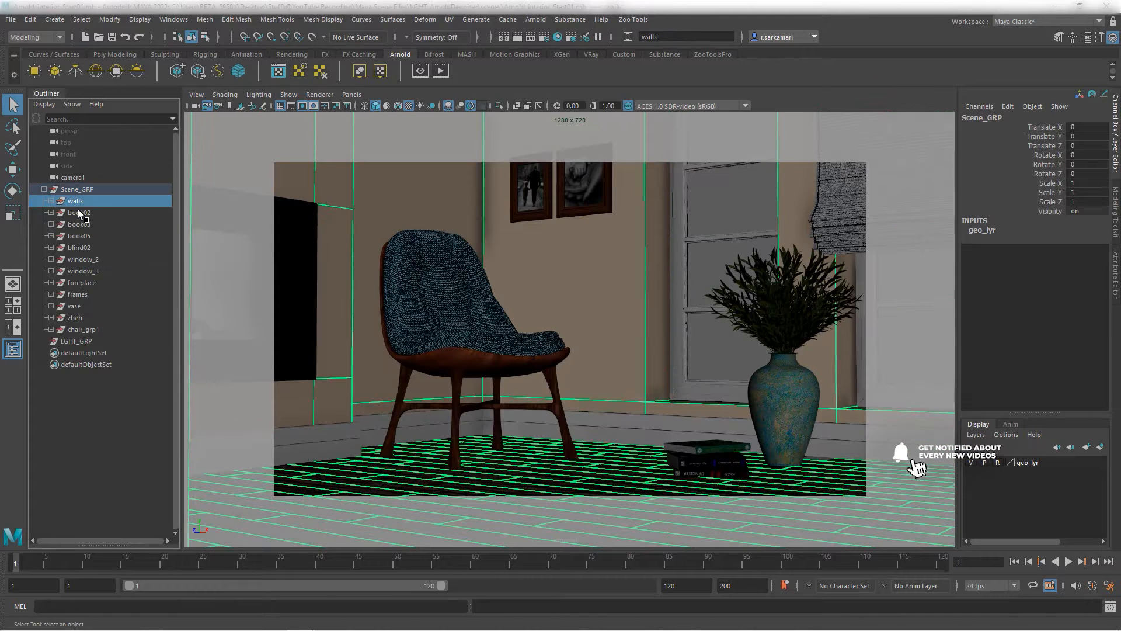
click(77, 215)
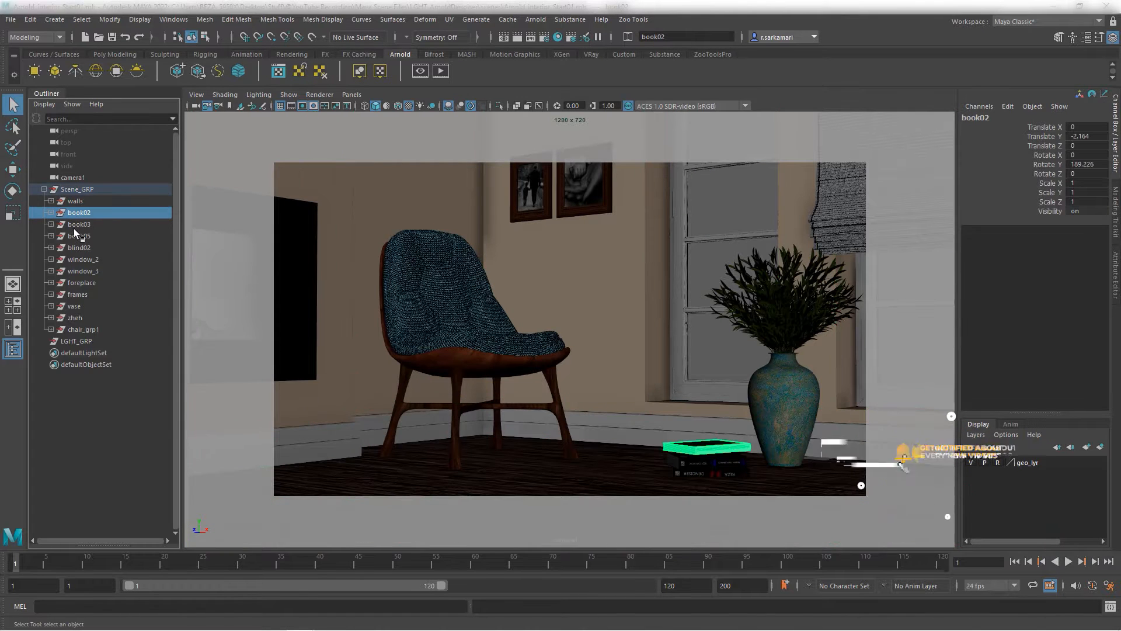
click(74, 228)
click(74, 236)
click(75, 248)
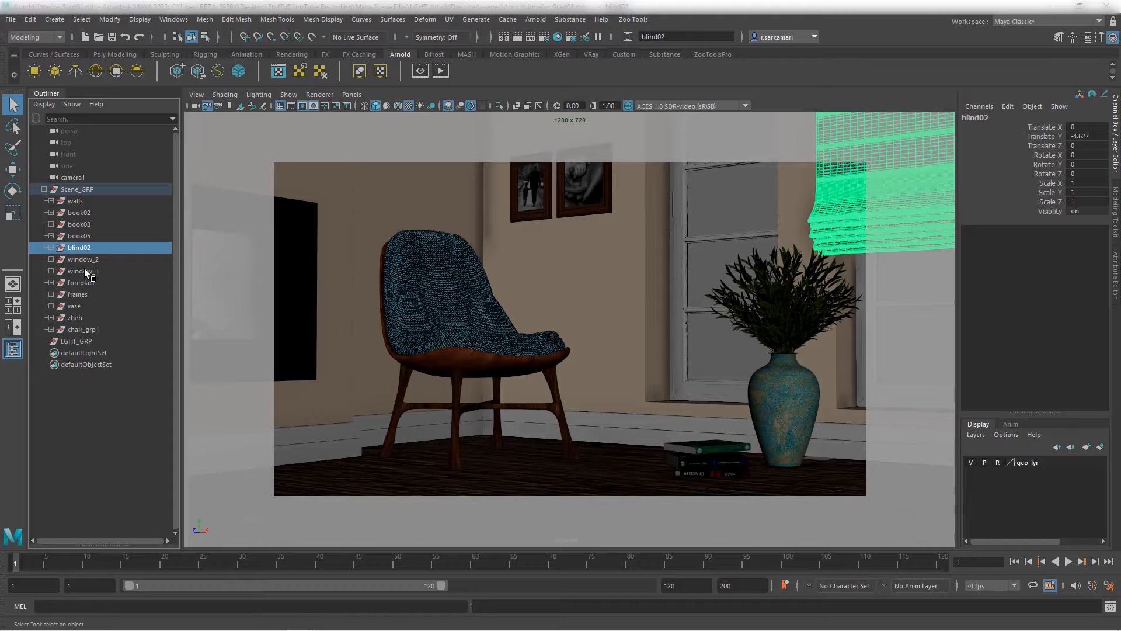
click(78, 261)
click(82, 271)
click(78, 283)
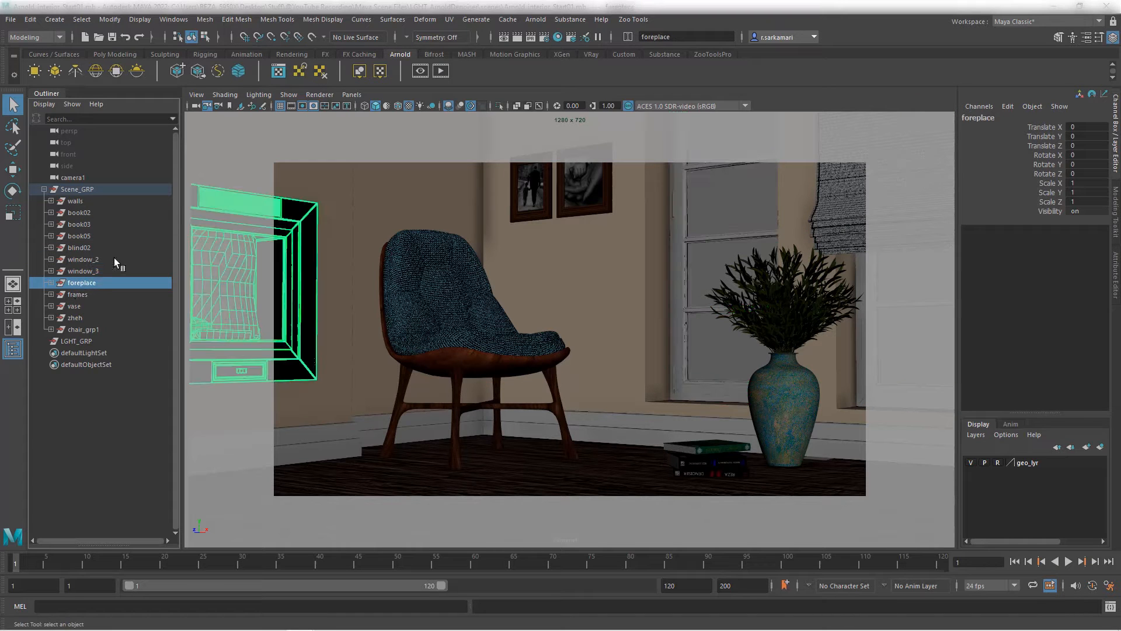
click(78, 295)
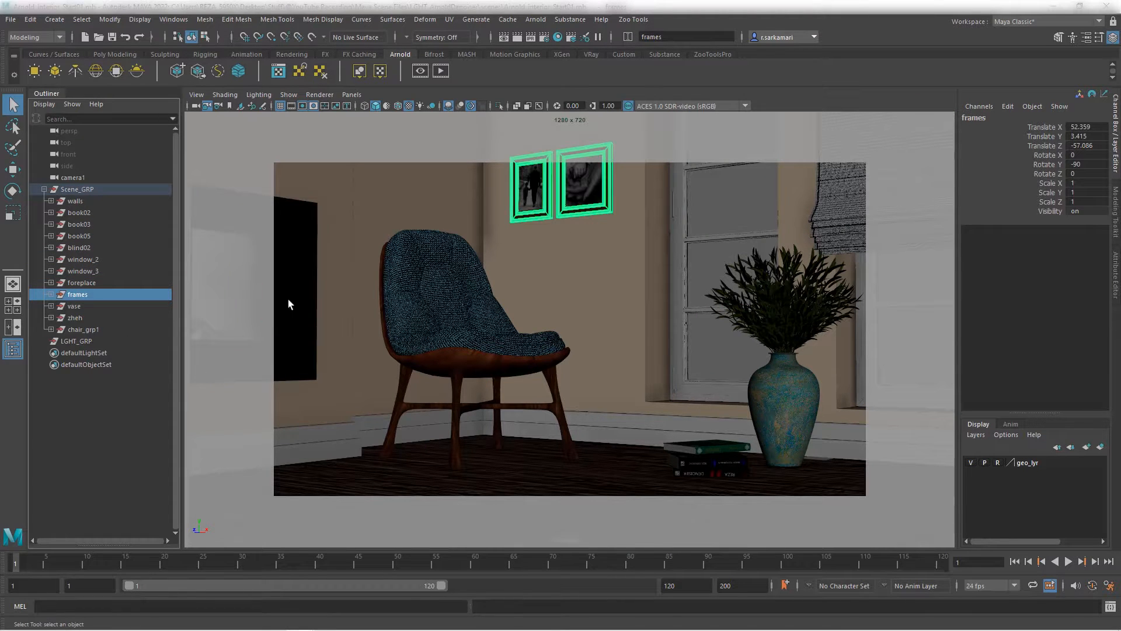
click(70, 306)
click(70, 318)
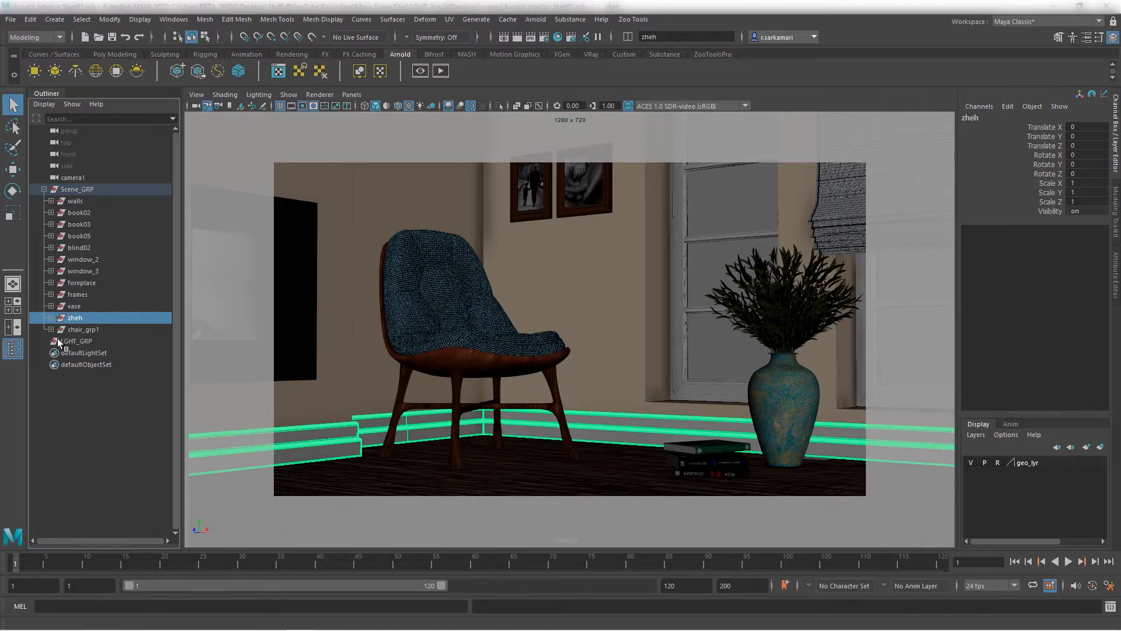
click(75, 329)
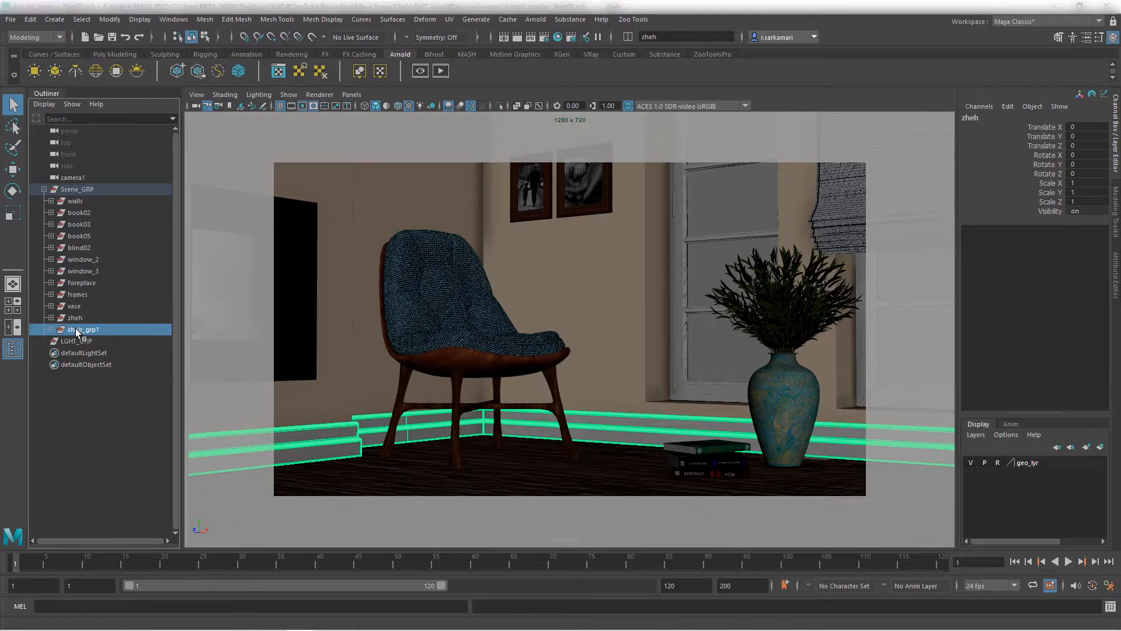
click(137, 402)
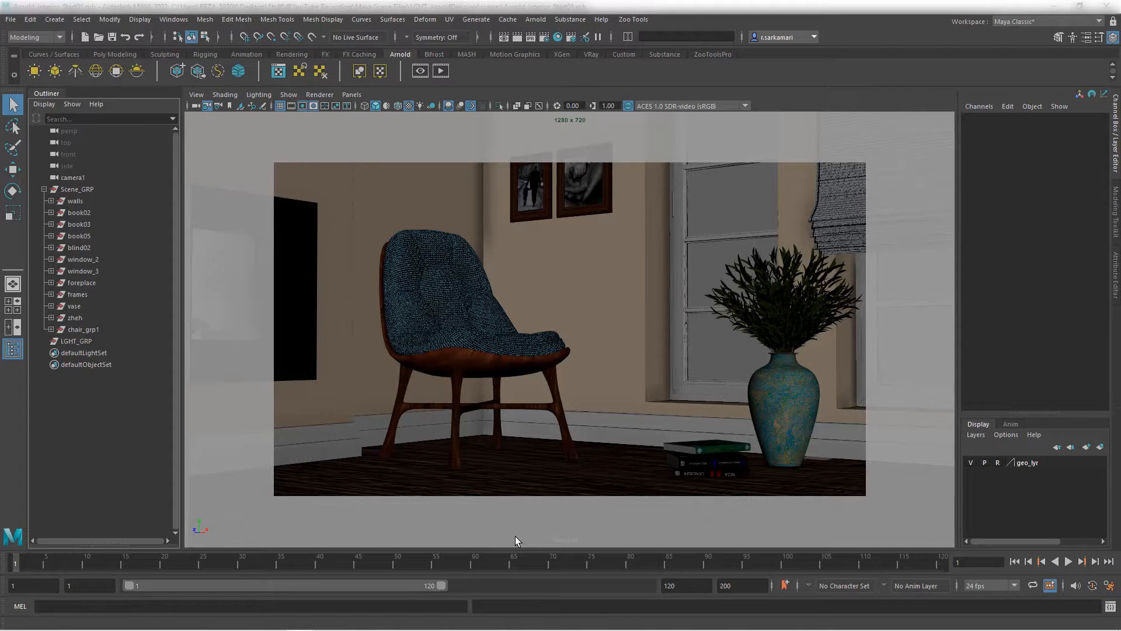
- Split the workspace into two side-by-side panes, with the perspective view showing the room's exterior beside the camera view
click(354, 96)
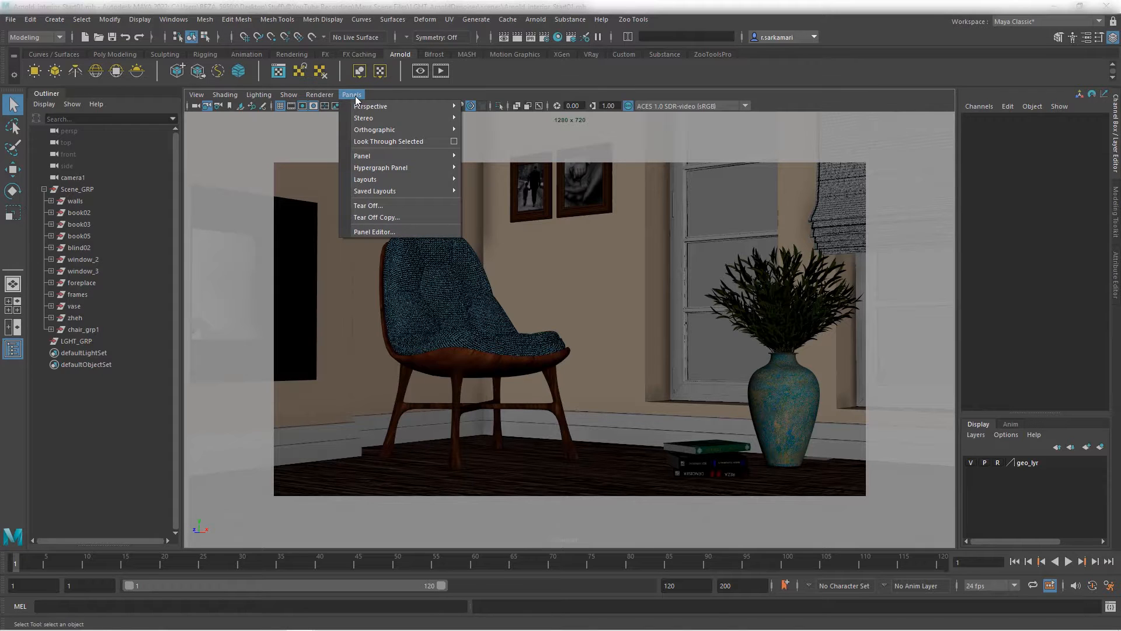
mouse_move(388, 179)
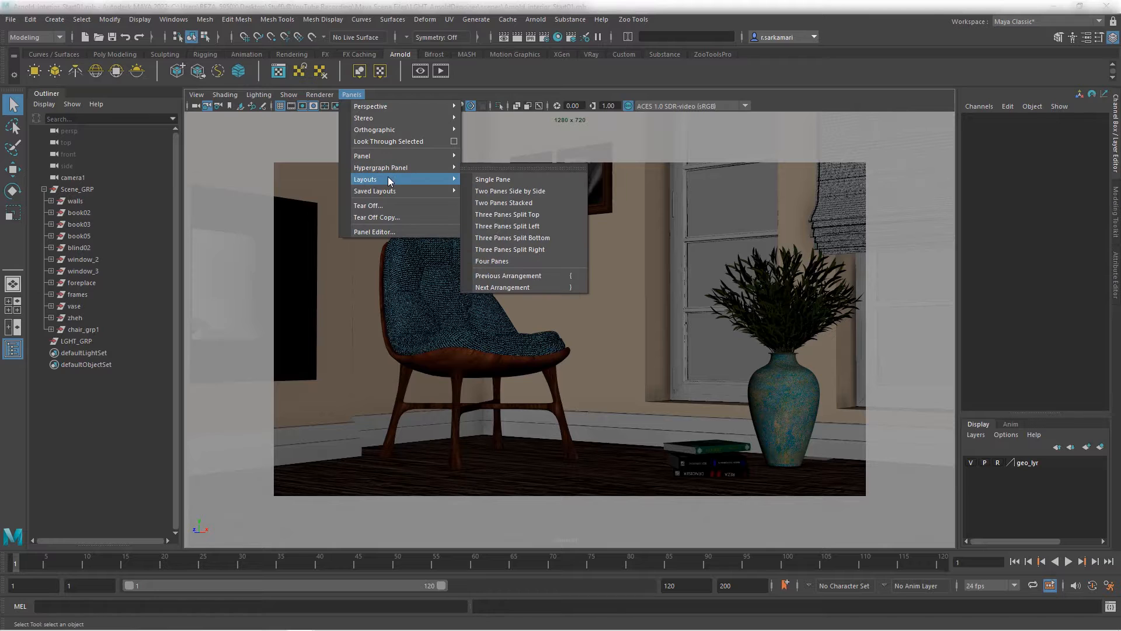
click(502, 191)
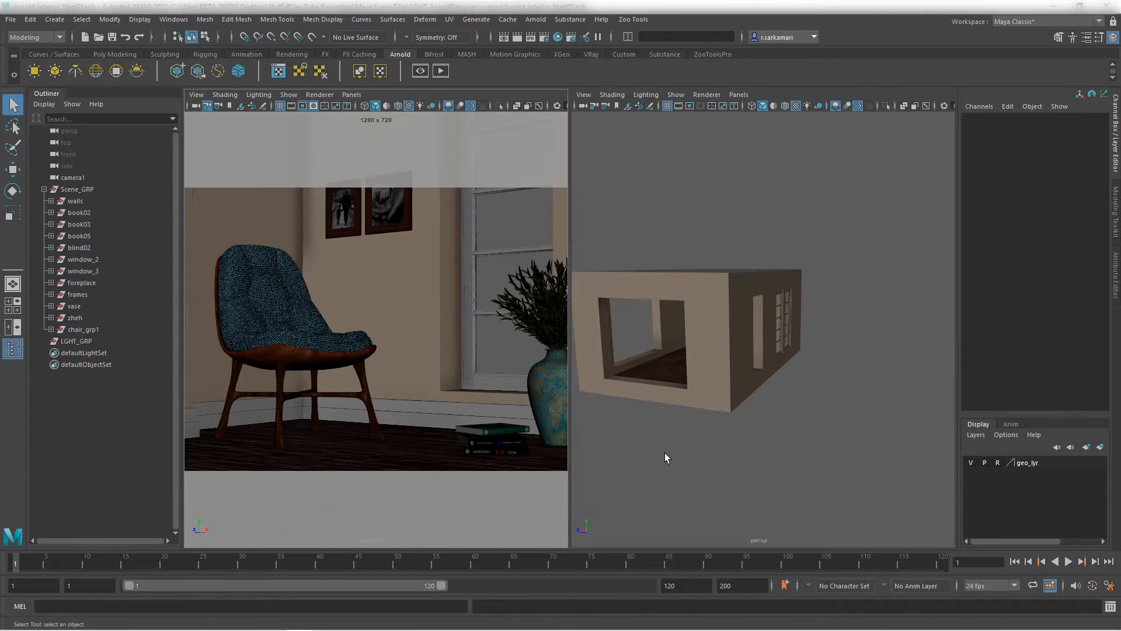
alt+drag(668, 450, 716, 419)
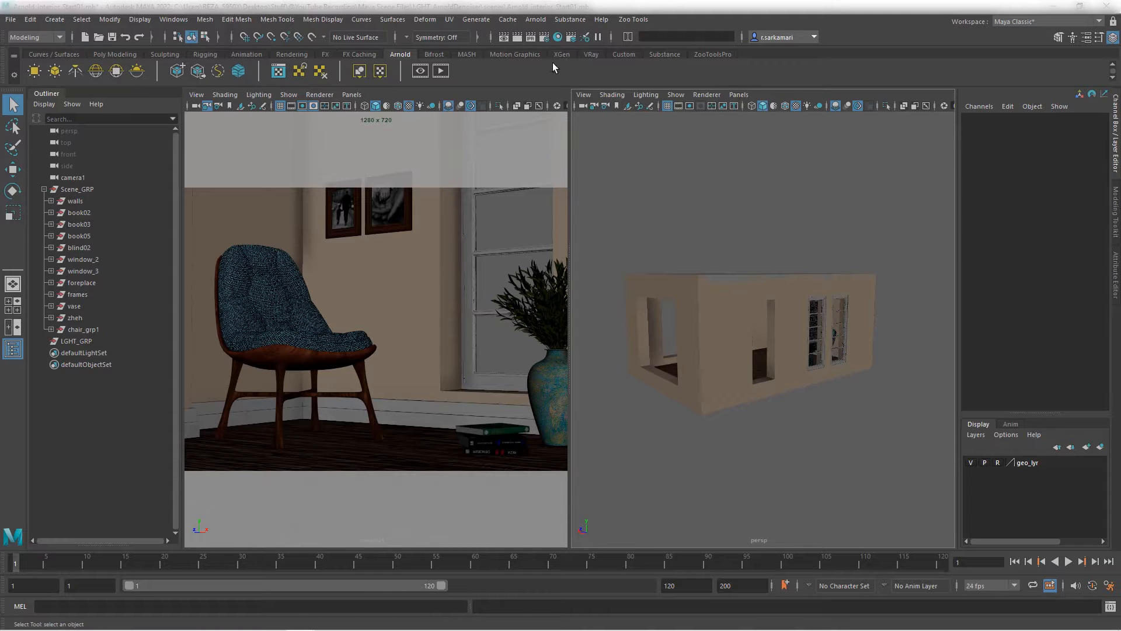
- Open the Arnold RenderView and dock it above the two viewports, with the whole render frame in view
click(536, 20)
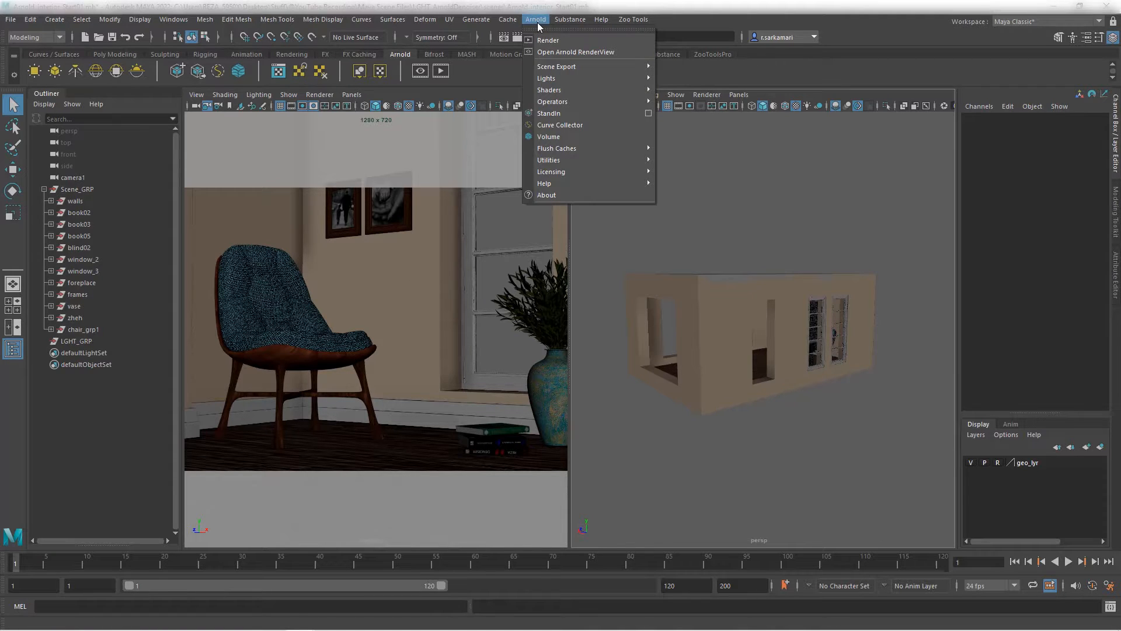
click(542, 55)
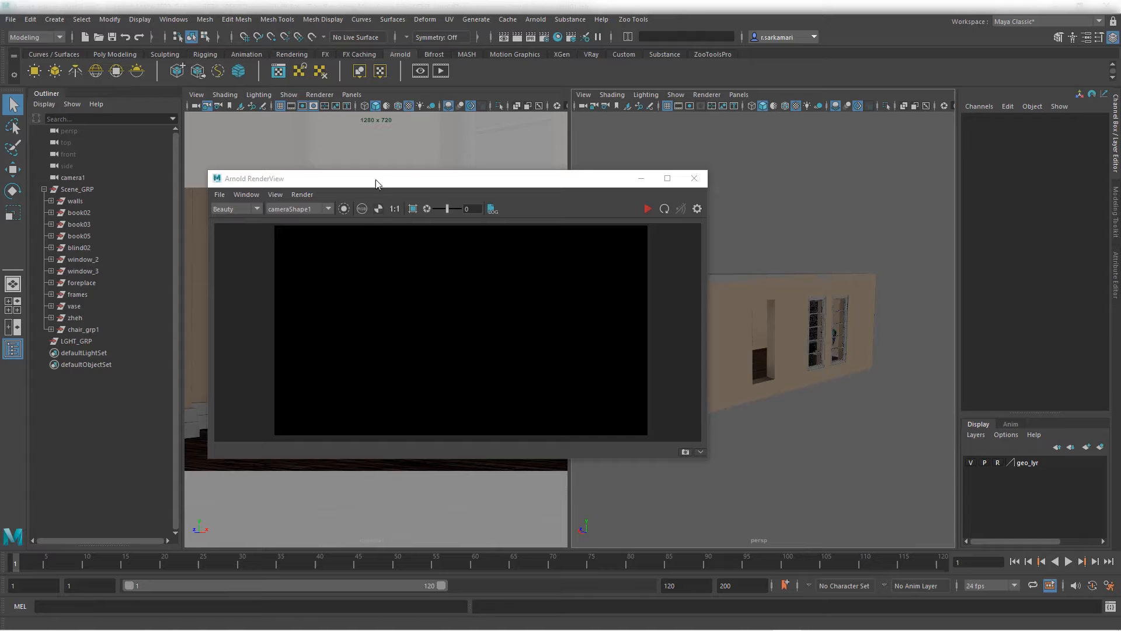
drag(376, 183, 303, 90)
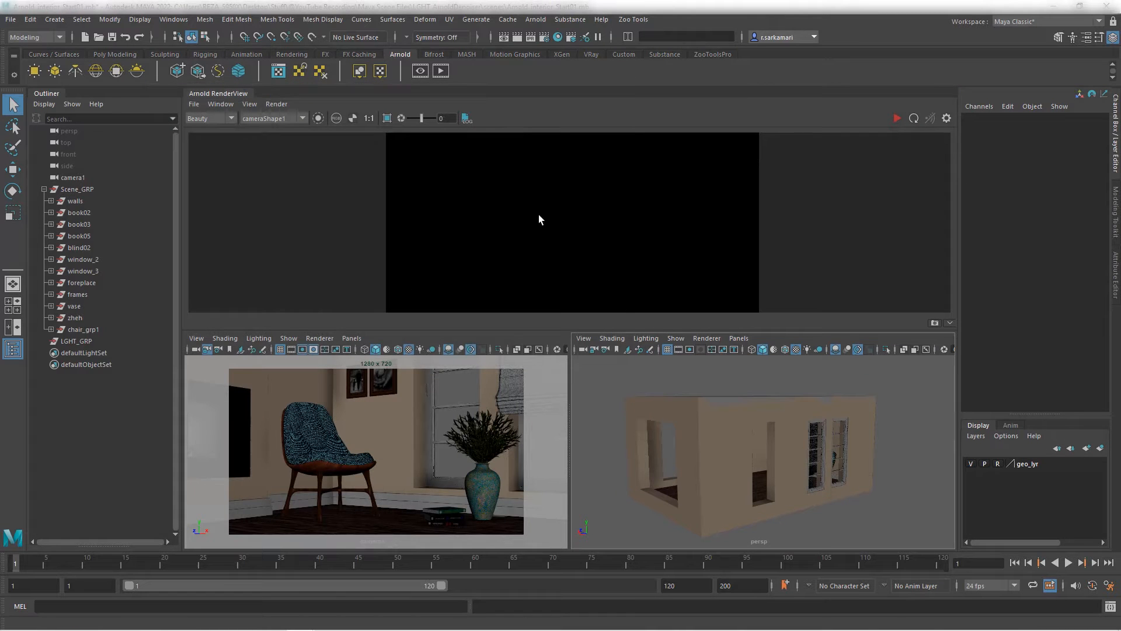
scroll(544, 226, down, 2)
middle_drag(553, 238, 554, 247)
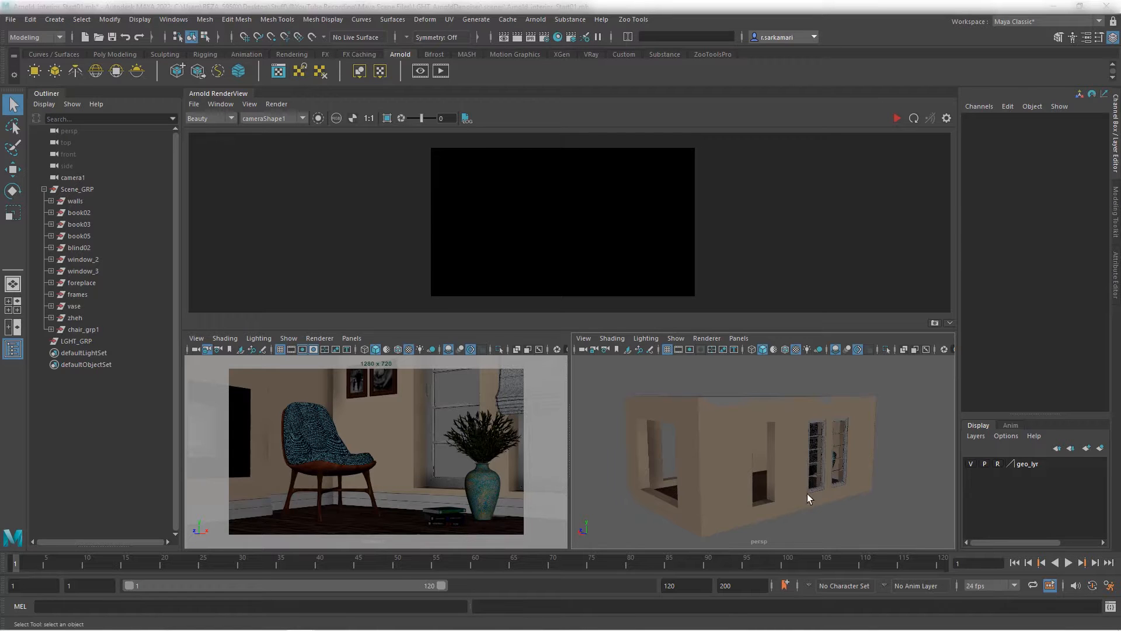
mouse_move(680, 474)
alt+mouse_down()
mouse_move(801, 491)
mouse_move(674, 483)
alt+mouse_up()
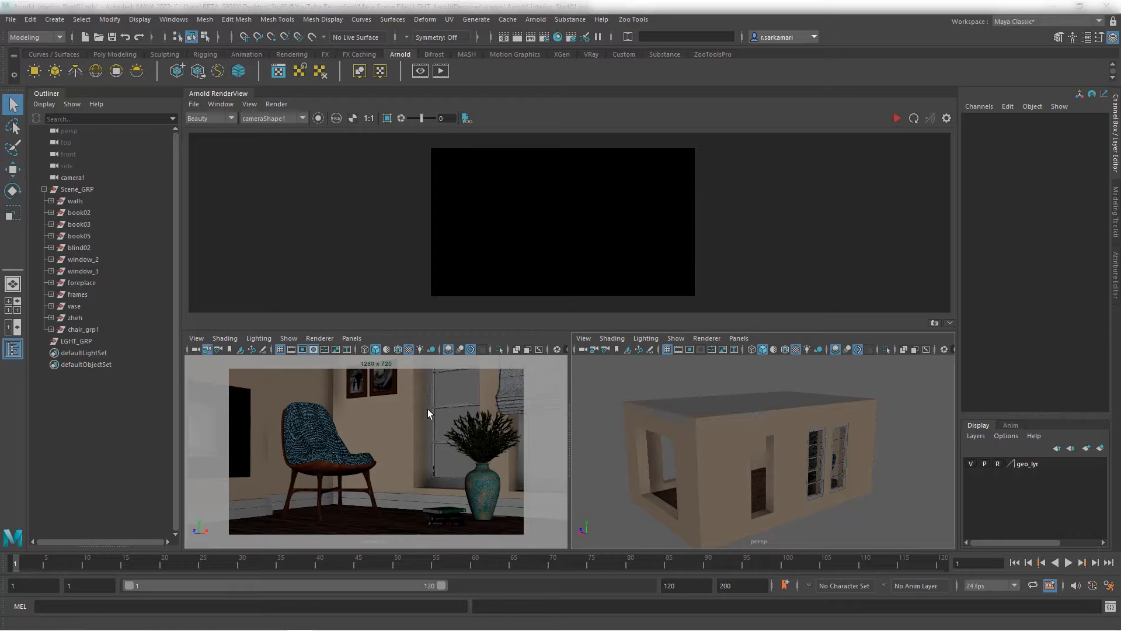
- Set the color management rendering space to ACEScg in the preferences and save them
click(211, 103)
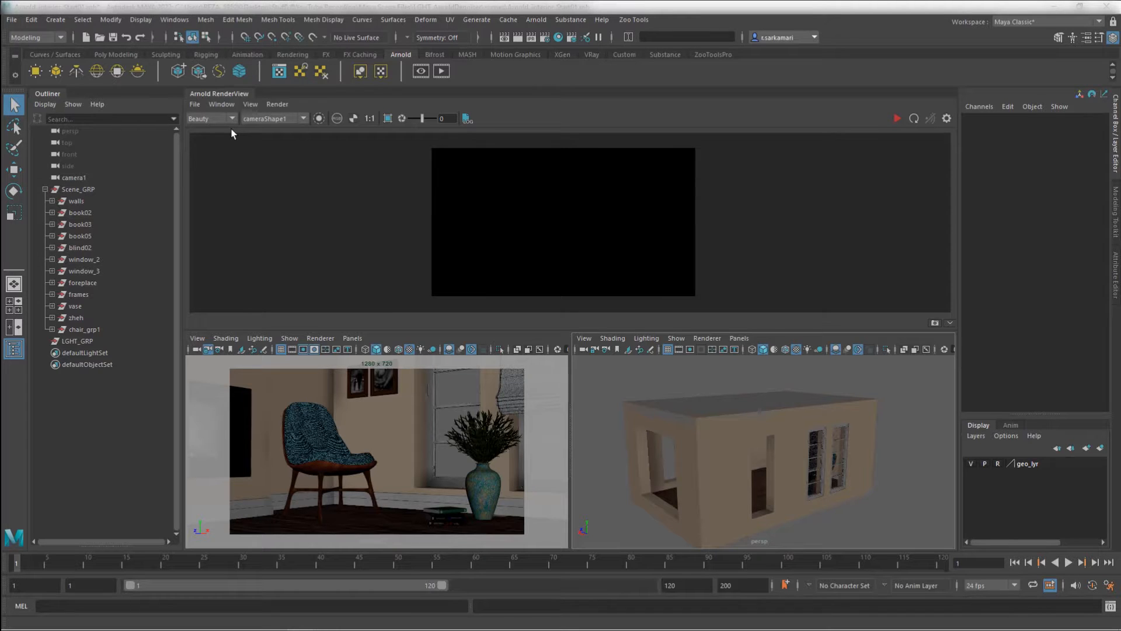
click(31, 19)
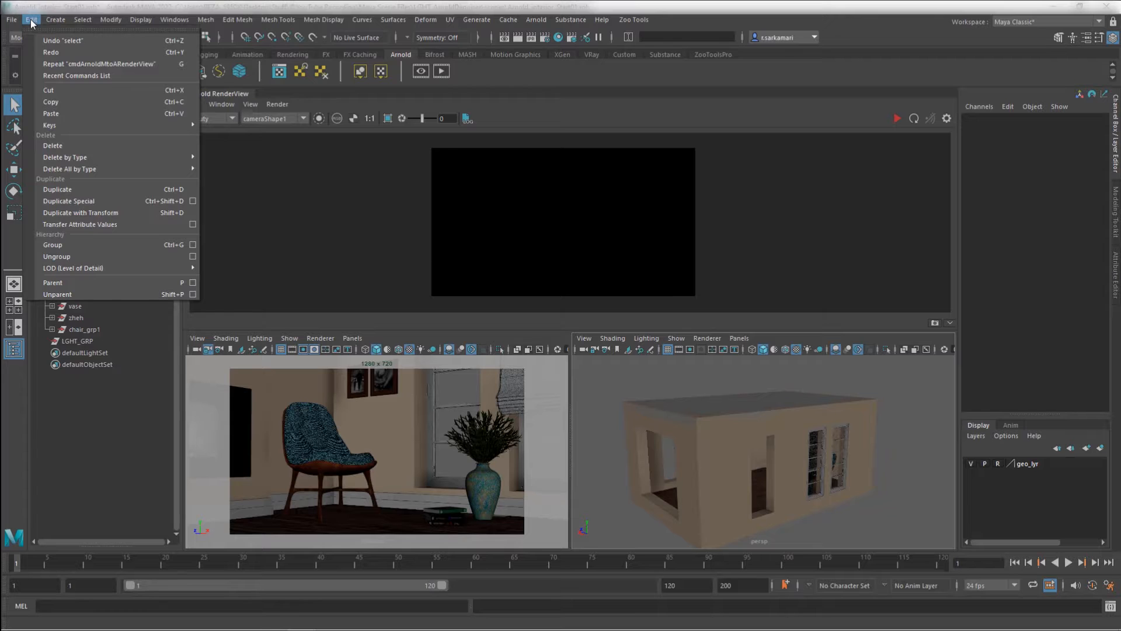
mouse_move(174, 20)
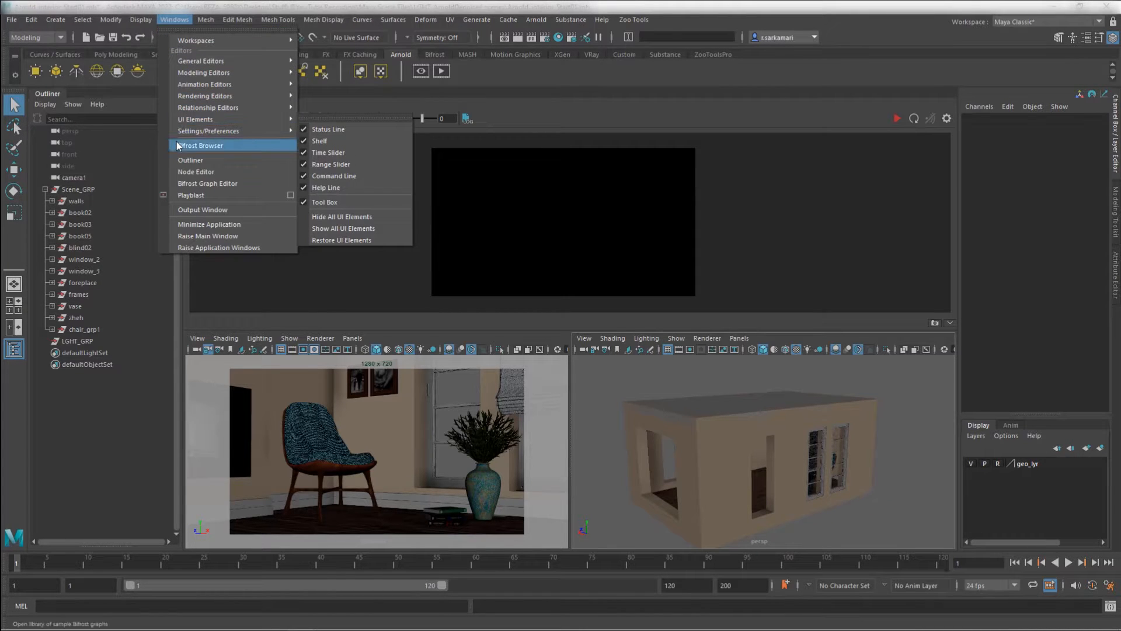
mouse_move(180, 135)
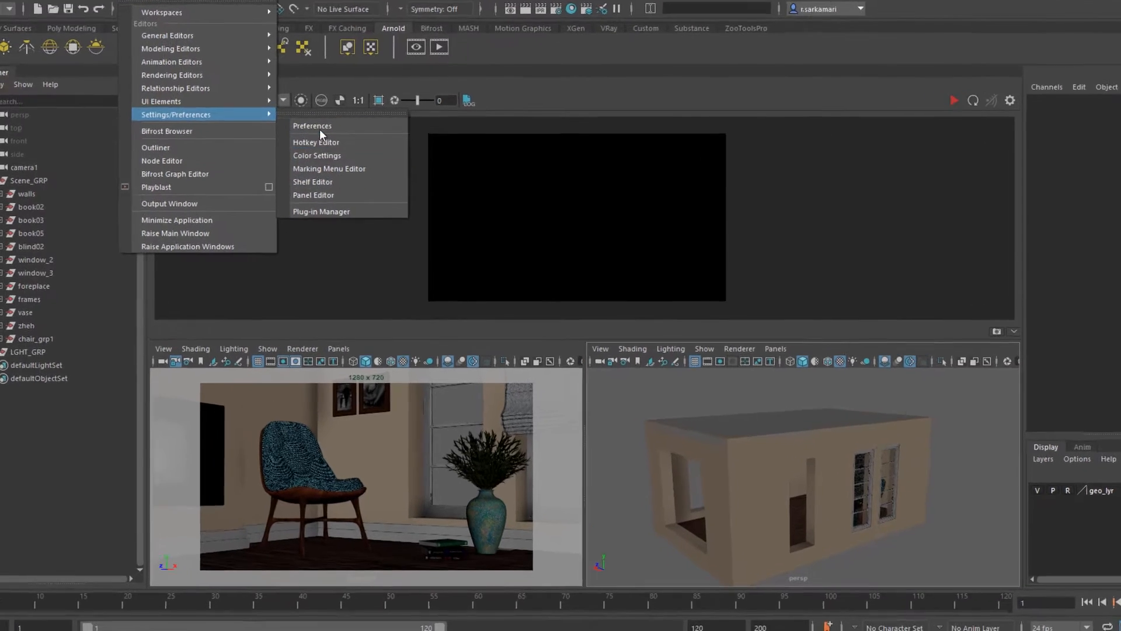
click(328, 140)
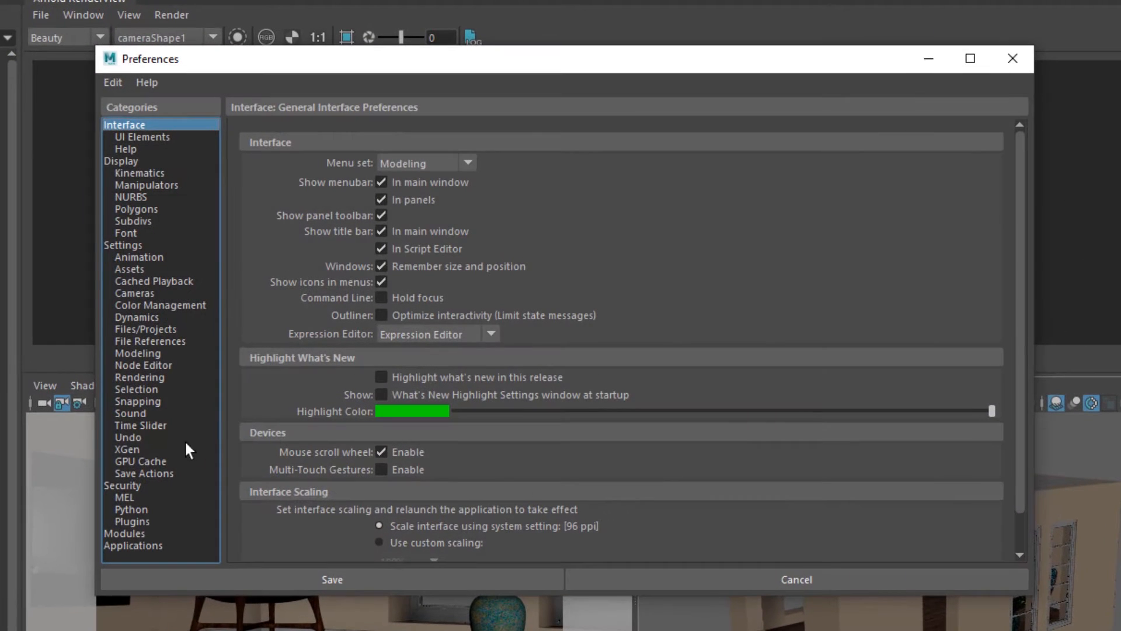
click(162, 307)
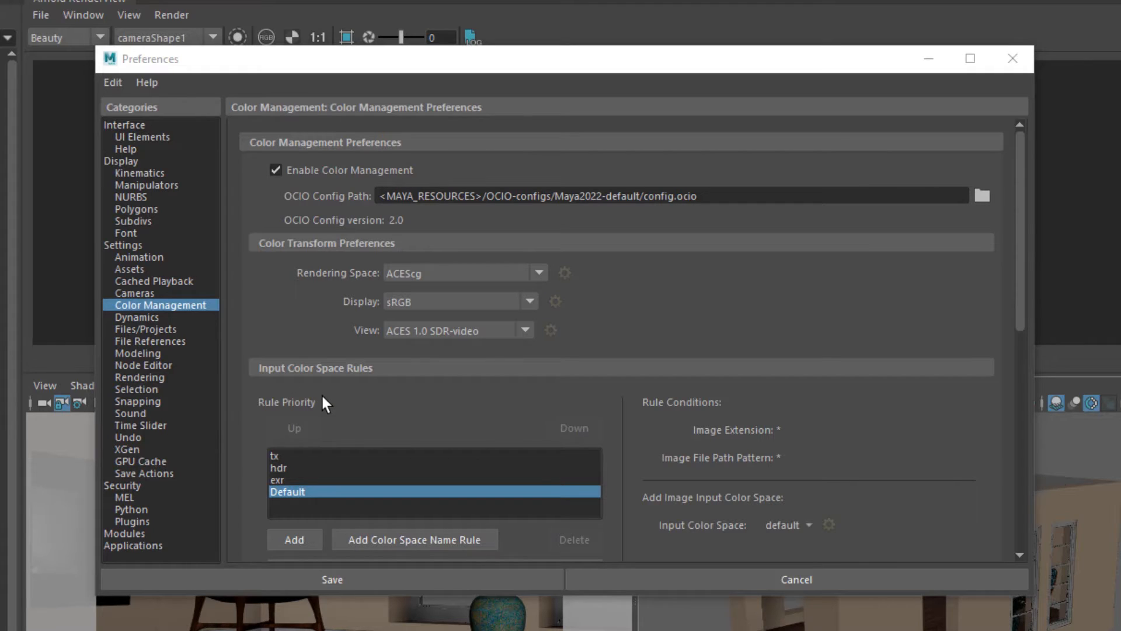
click(442, 274)
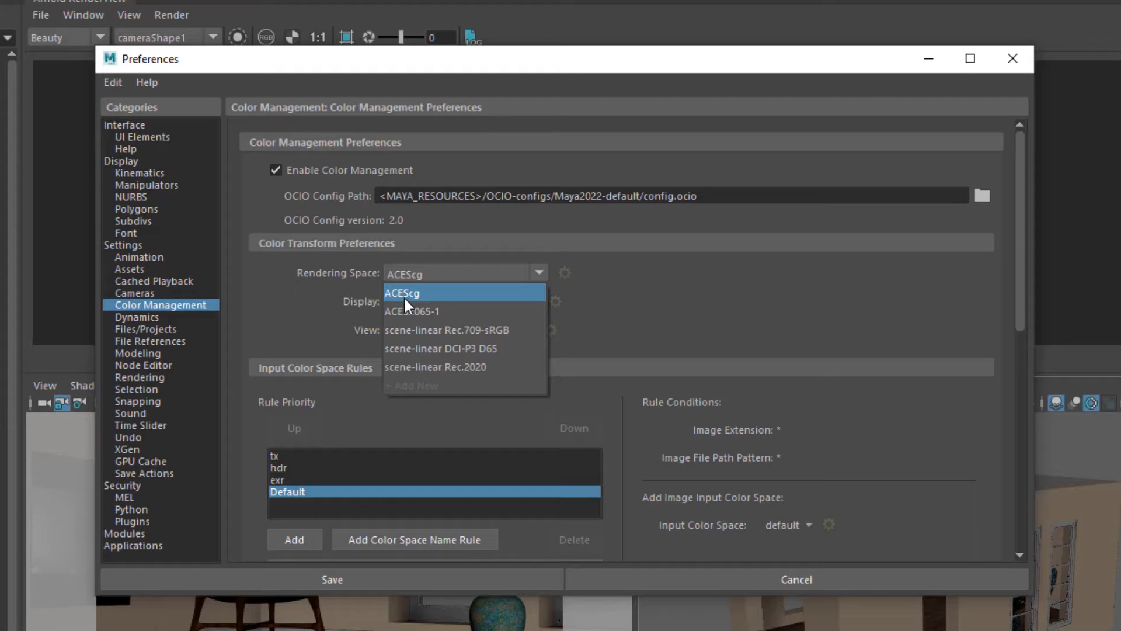
click(419, 293)
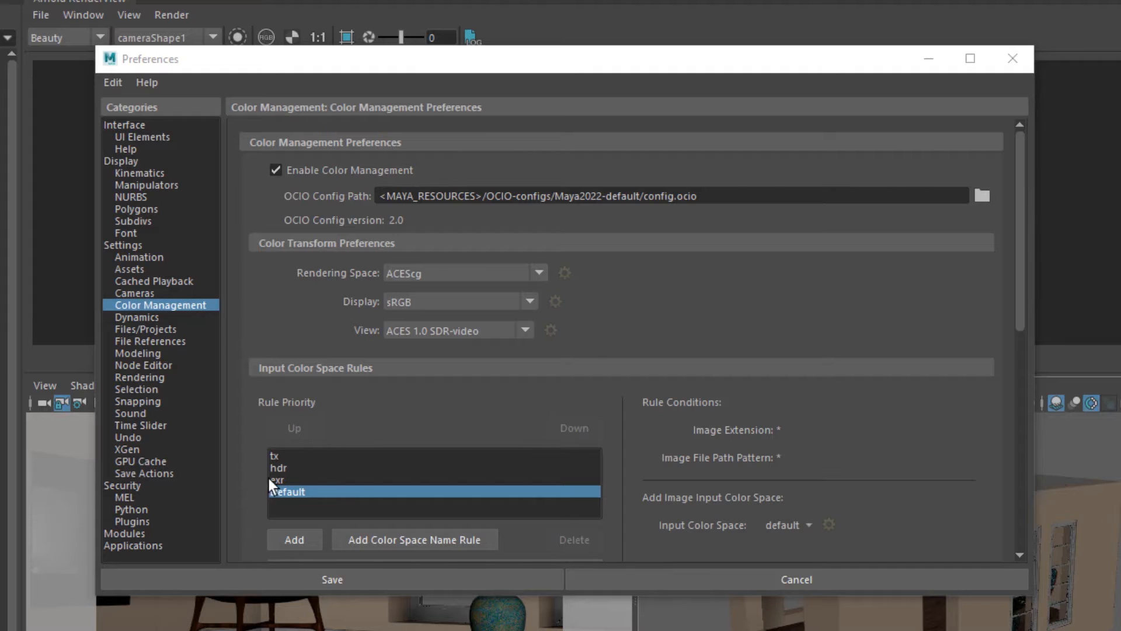
click(291, 581)
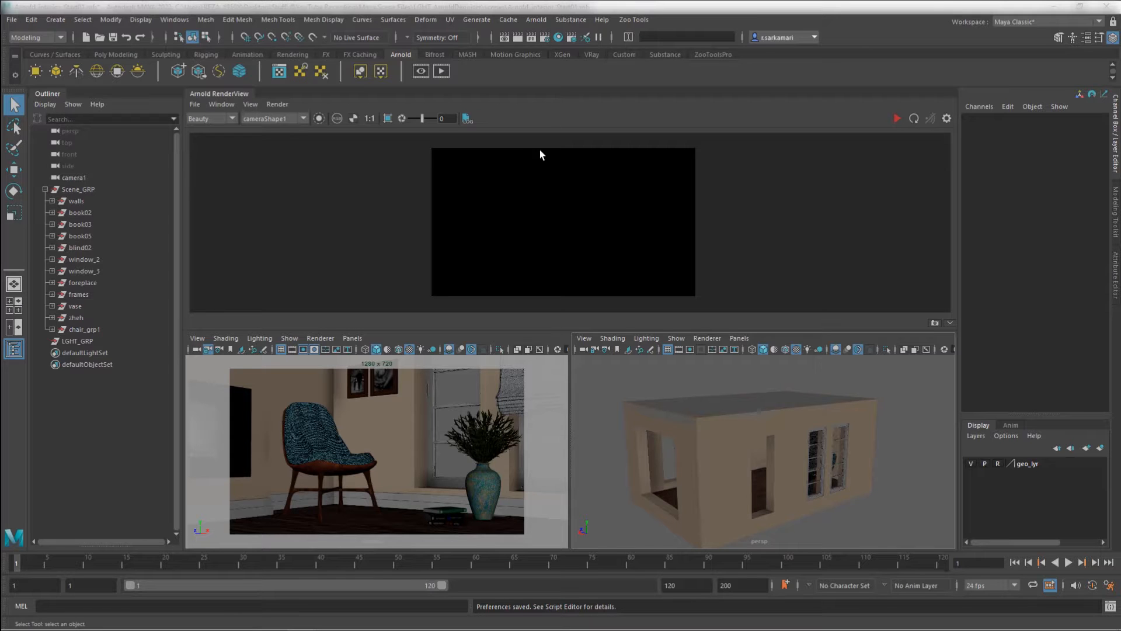
- Open the render settings and examine Arnold's system options for the render device
click(544, 37)
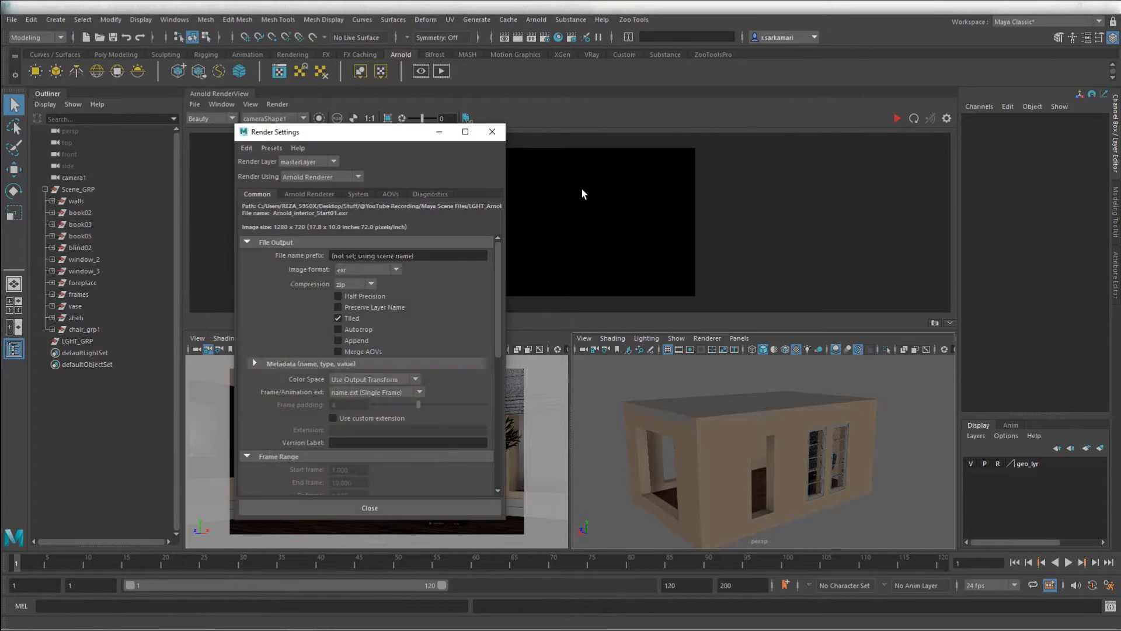
click(325, 194)
click(356, 193)
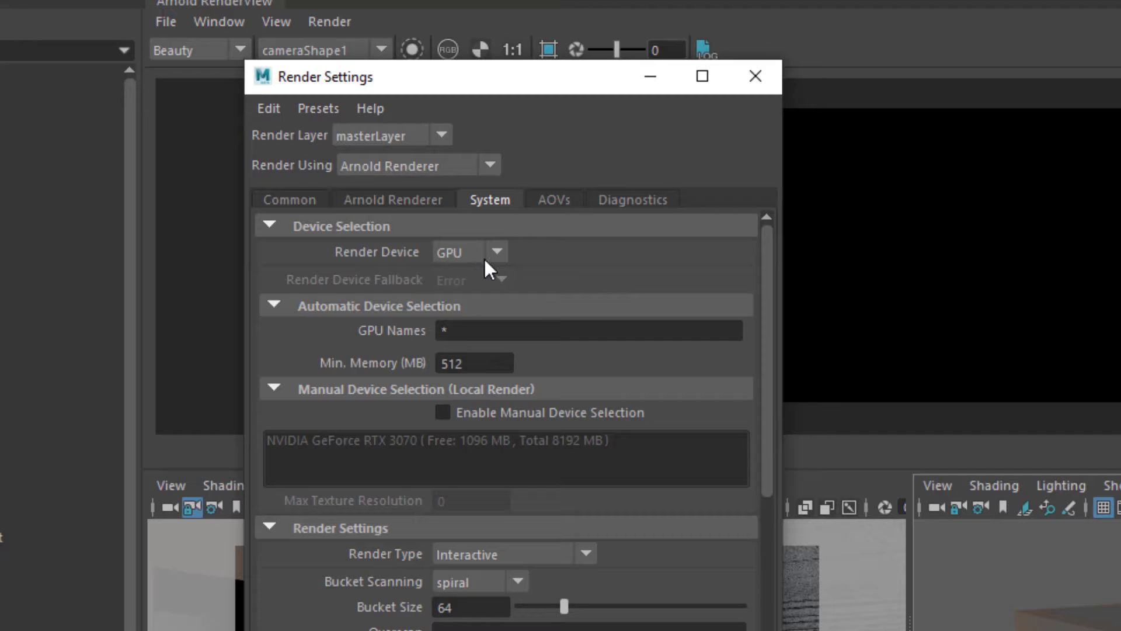
mouse_move(765, 448)
mouse_down()
mouse_move(763, 581)
mouse_move(768, 443)
mouse_up()
- Enable adaptive sampling in the Arnold Renderer's sampling settings
click(414, 203)
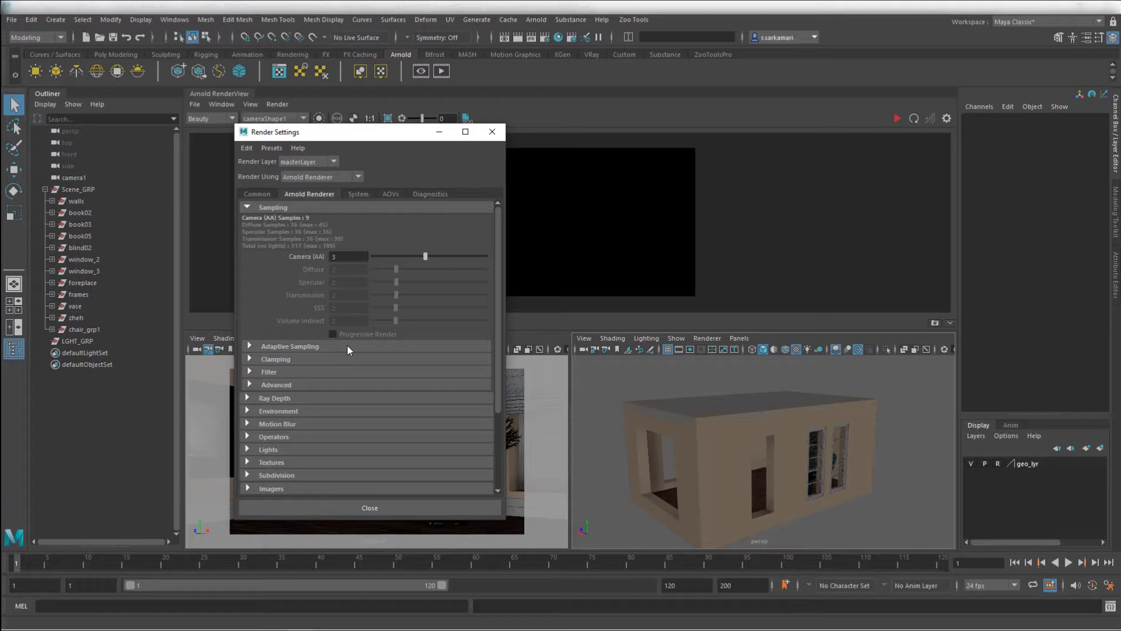
click(314, 348)
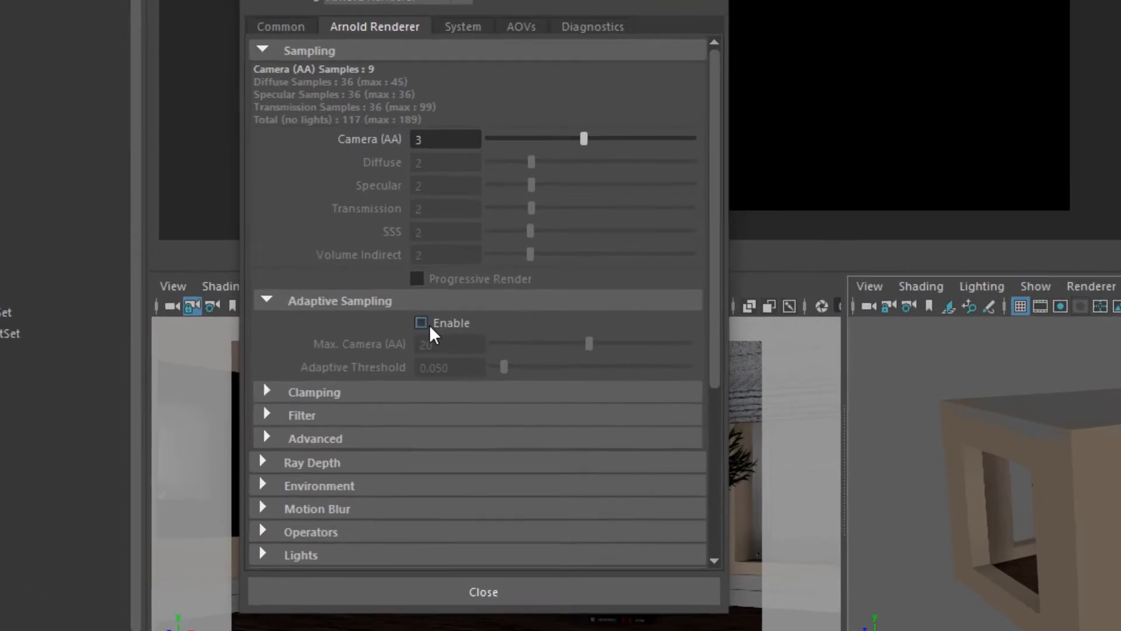
click(430, 326)
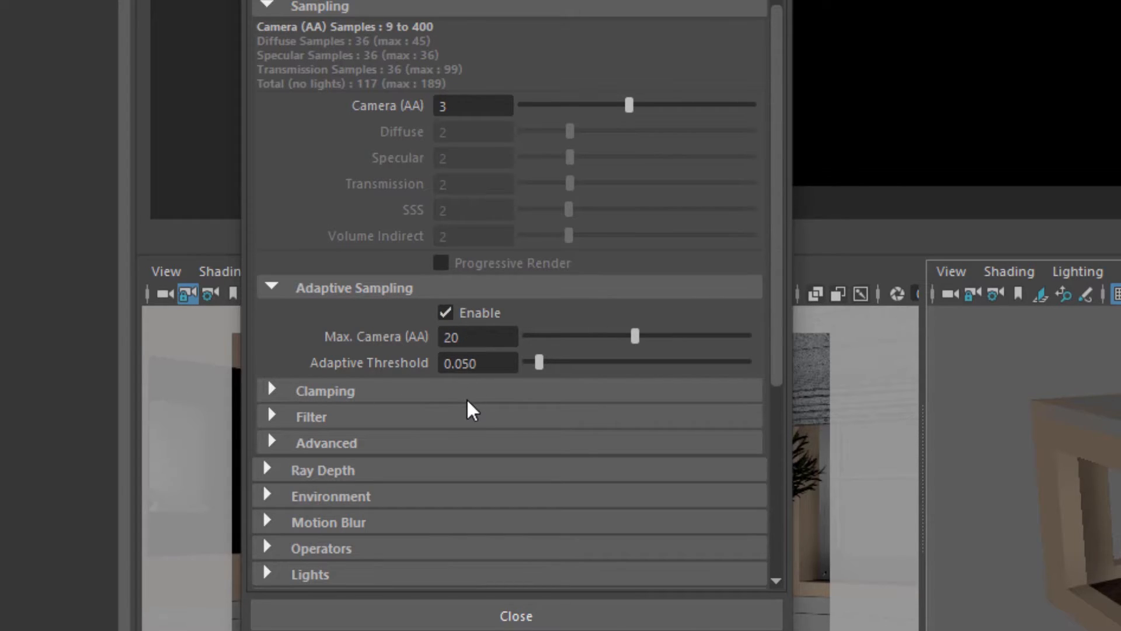
- Set the diffuse ray depth to 1 in the Arnold Renderer's ray depth settings
click(425, 473)
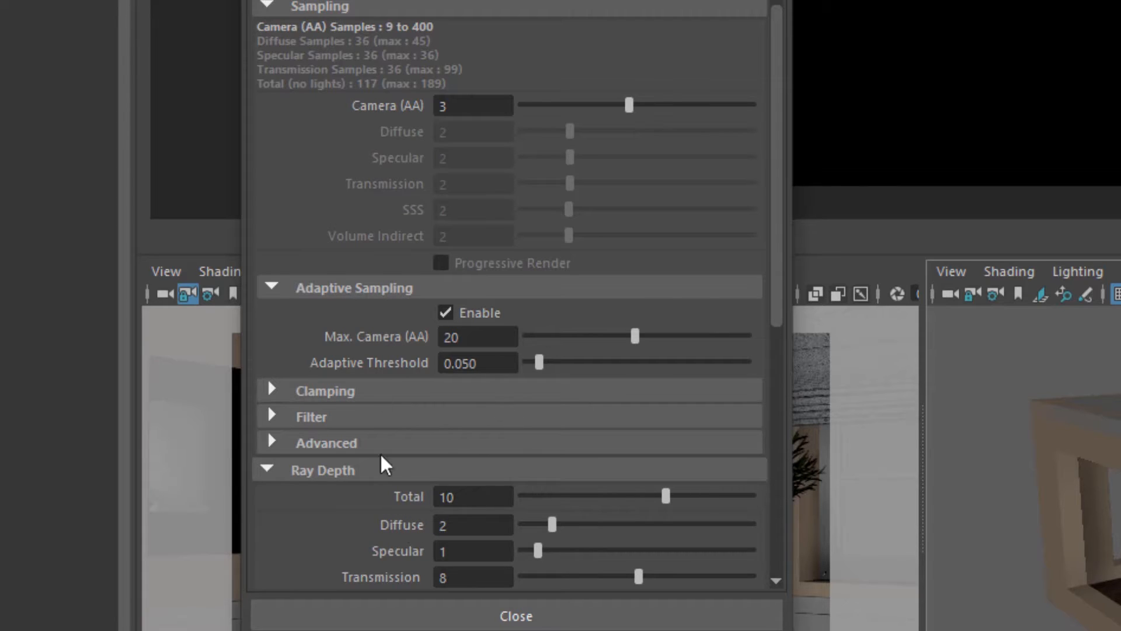
click(459, 524)
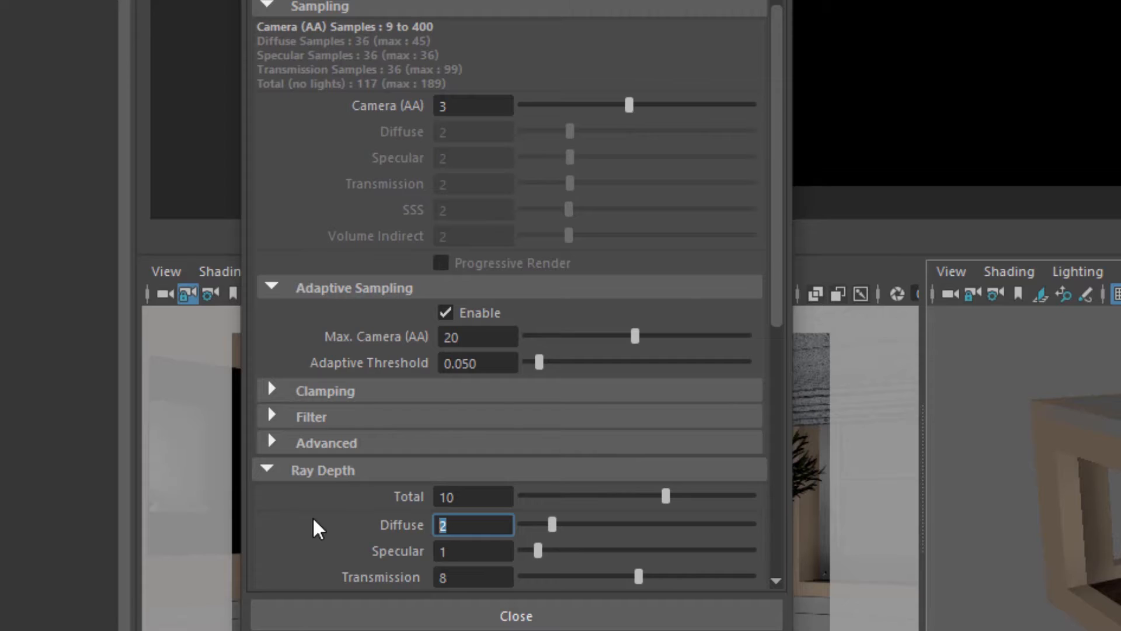
text(1)
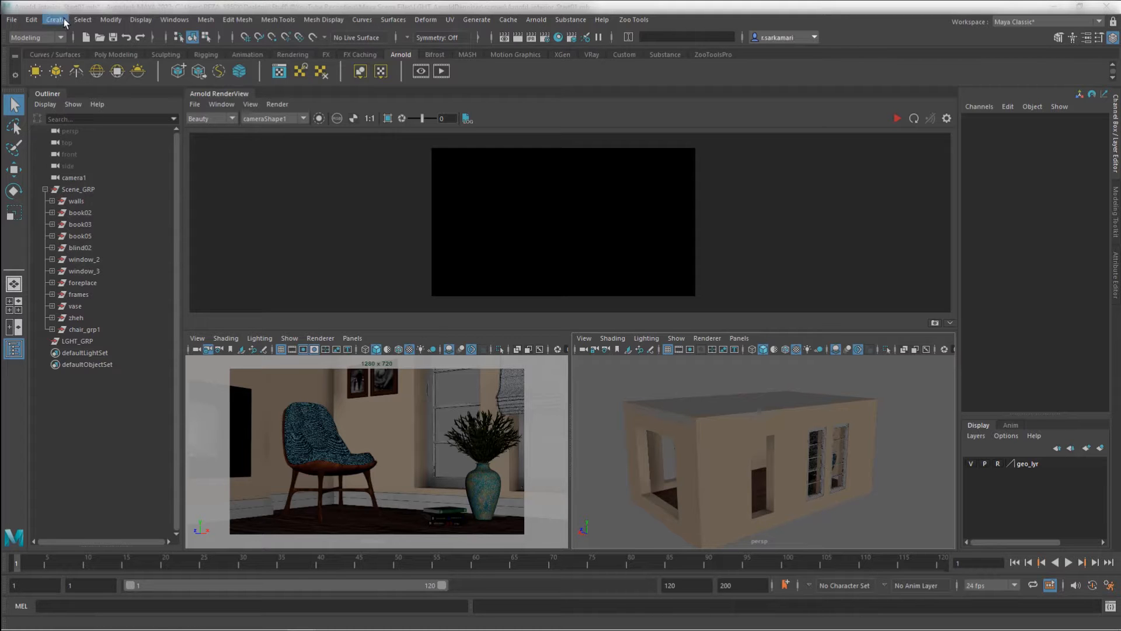
- Add Arnold's Light Manager utility to the Arnold shelf as a shortcut and open it from there
click(537, 21)
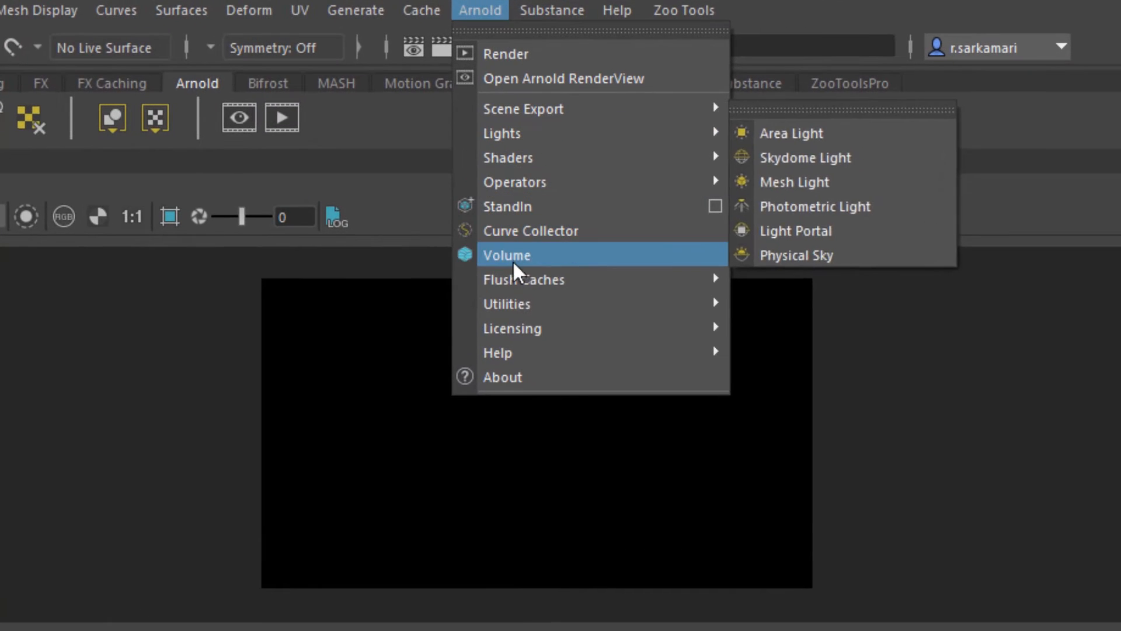
mouse_move(554, 172)
mouse_move(515, 316)
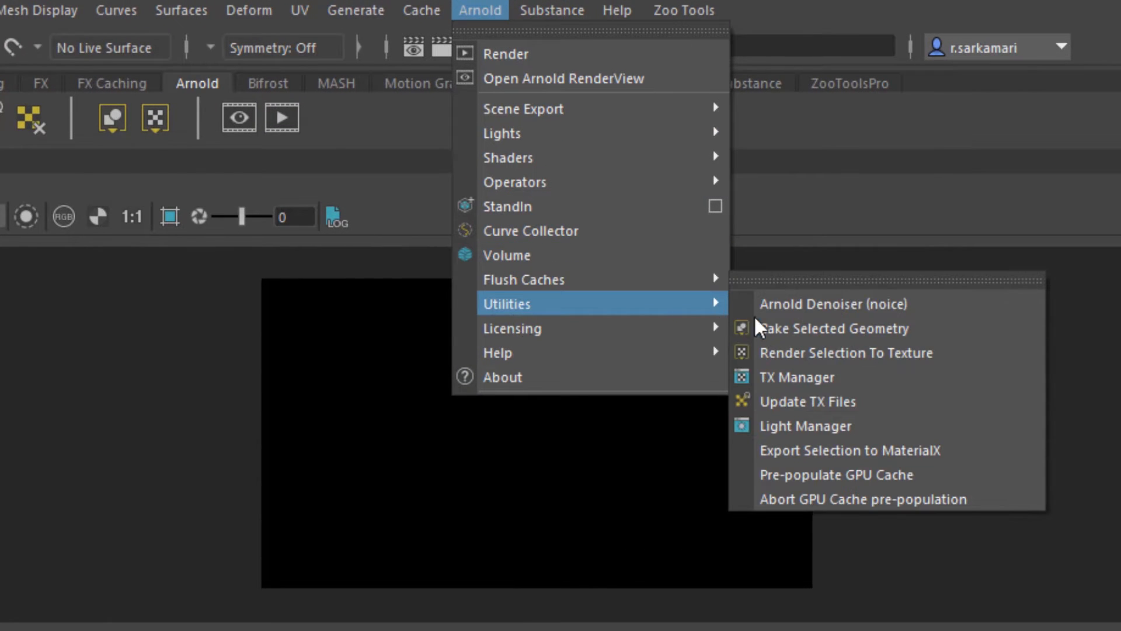
ctrl+shift+click(793, 433)
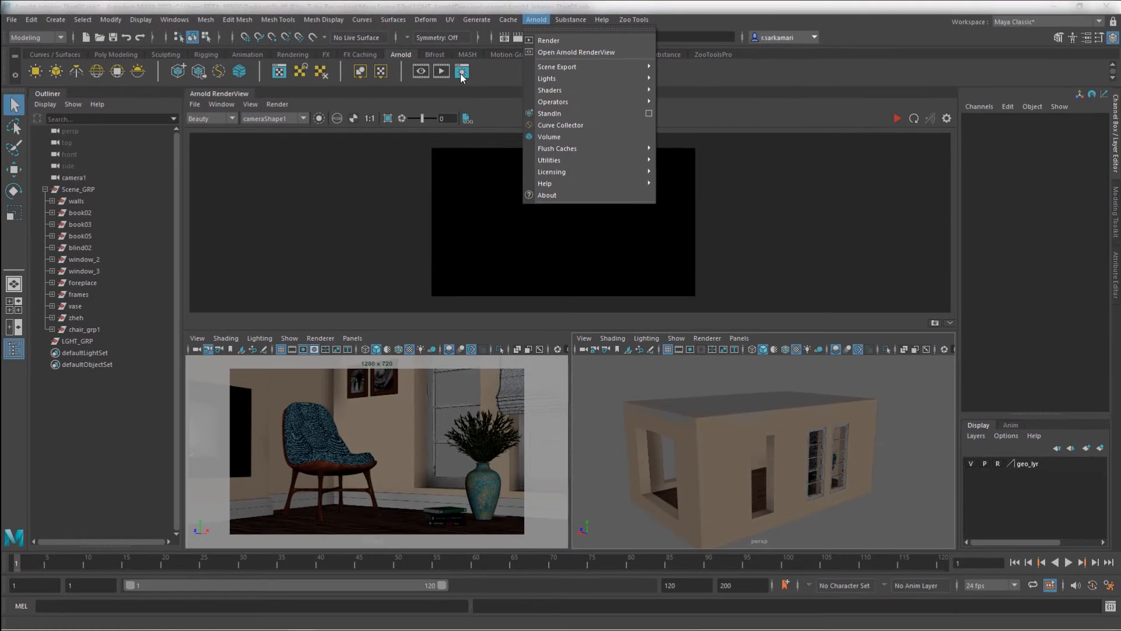
click(461, 75)
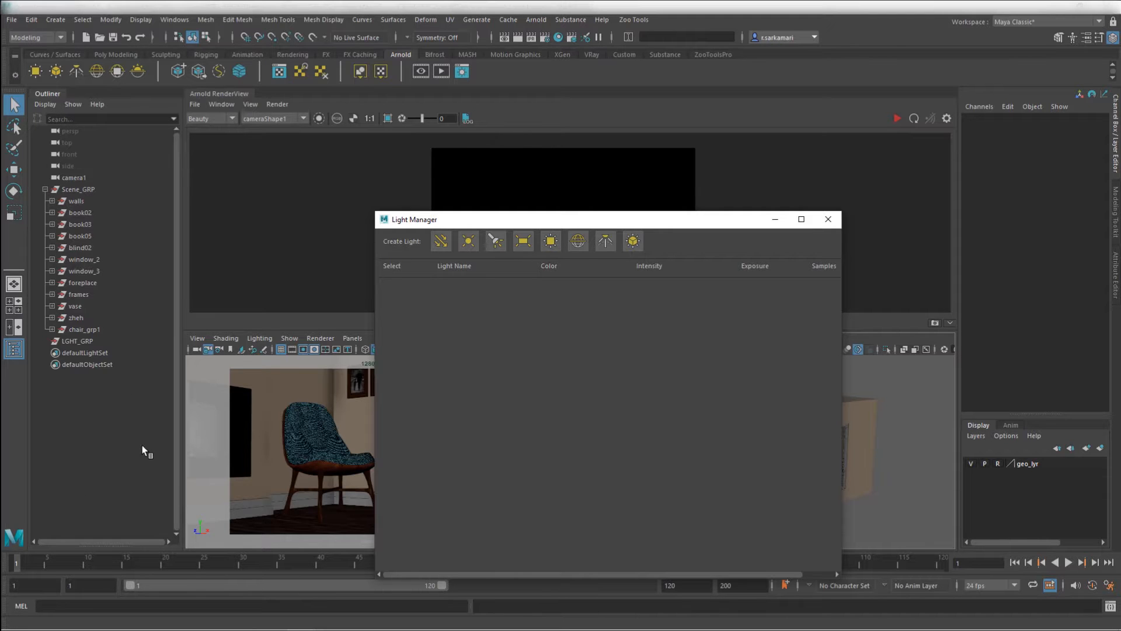
drag(520, 227, 188, 264)
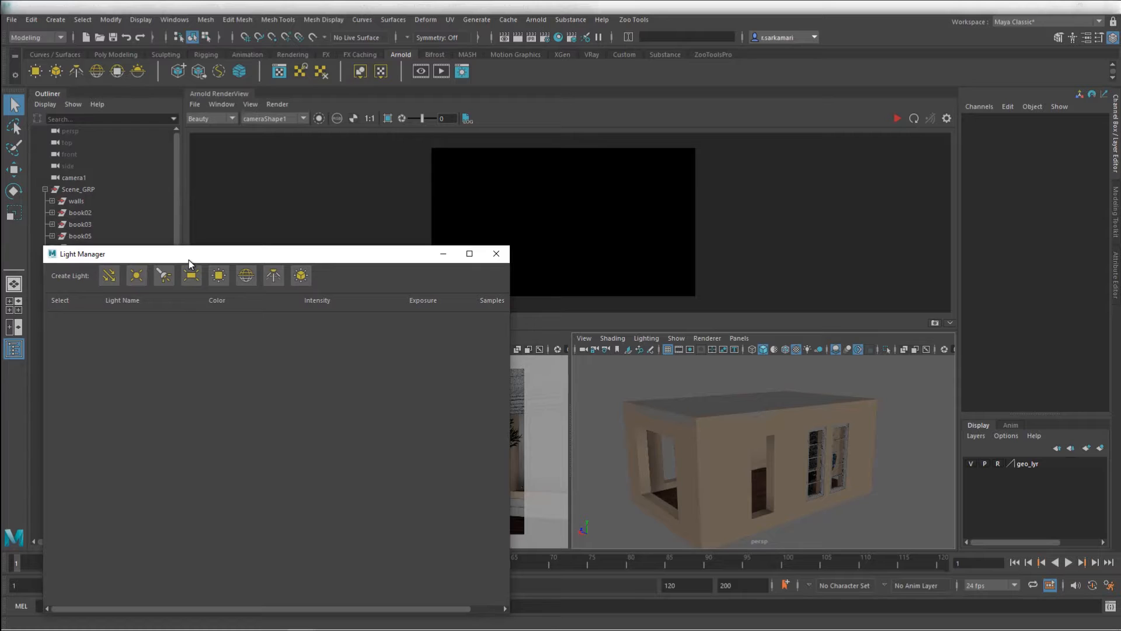
- Create a directional light, move it outside the building to about -145 in Z, and scale it up uniformly to about 91
click(109, 276)
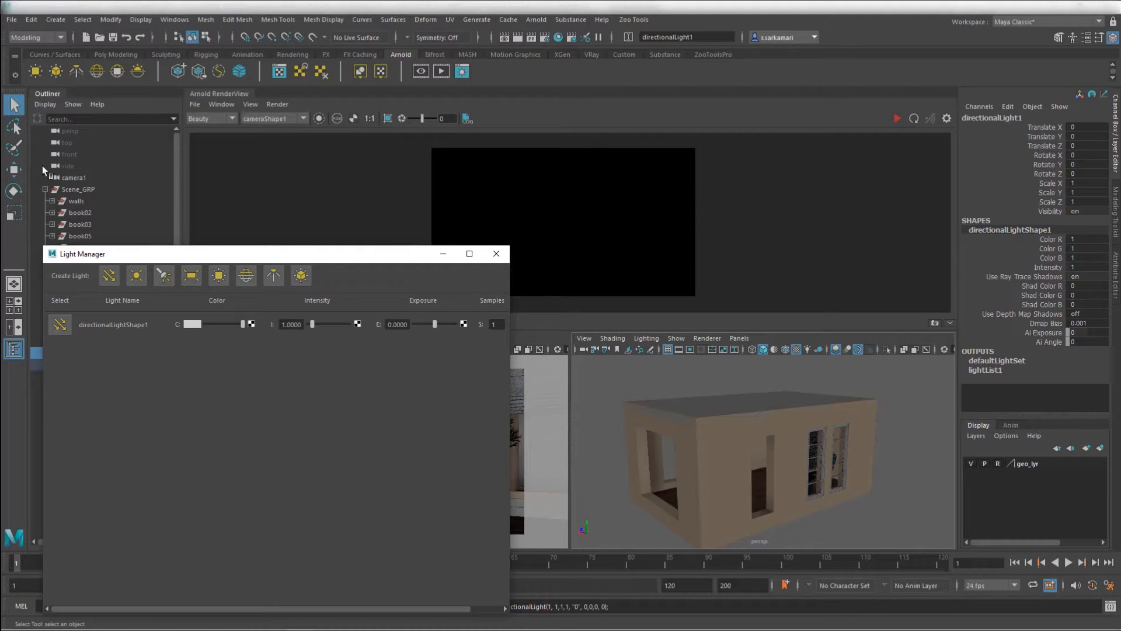
click(13, 169)
drag(774, 480, 806, 495)
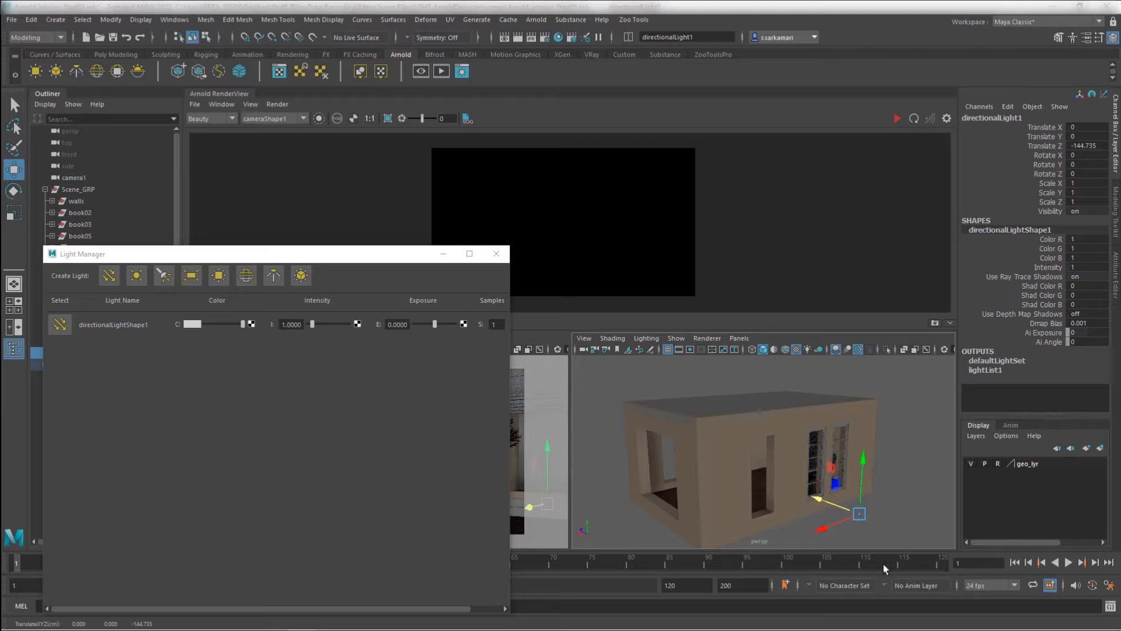
key(r)
drag(859, 517, 895, 533)
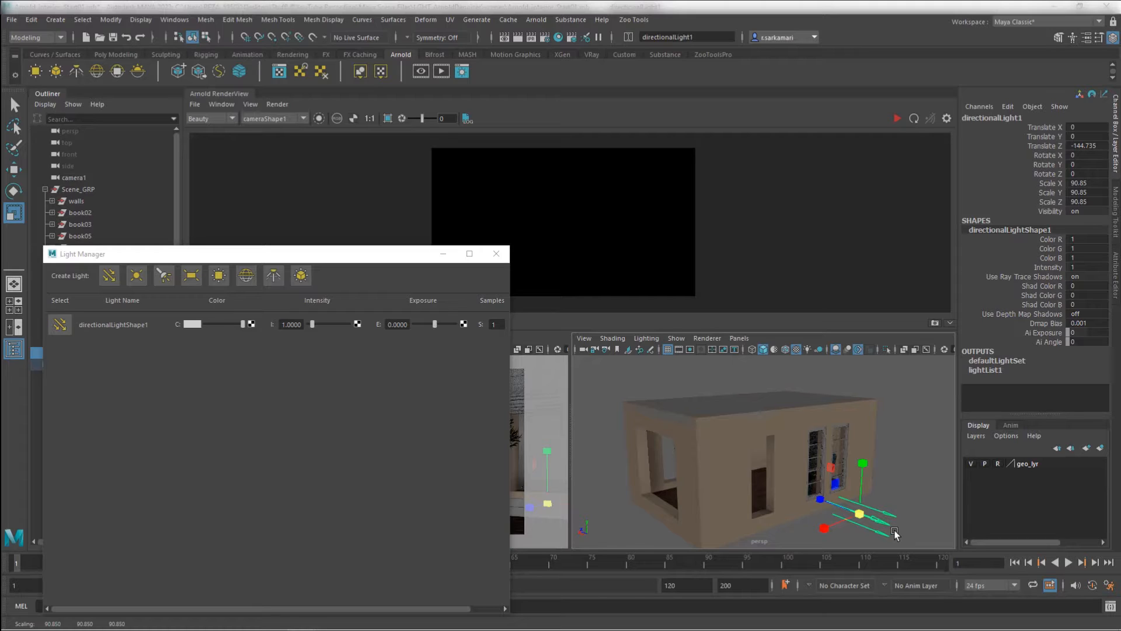
- Rotate the directional light to about -152 degrees in X and move it to about 250 in Y and -166 in Z
key(e)
drag(854, 492, 851, 575)
key(w)
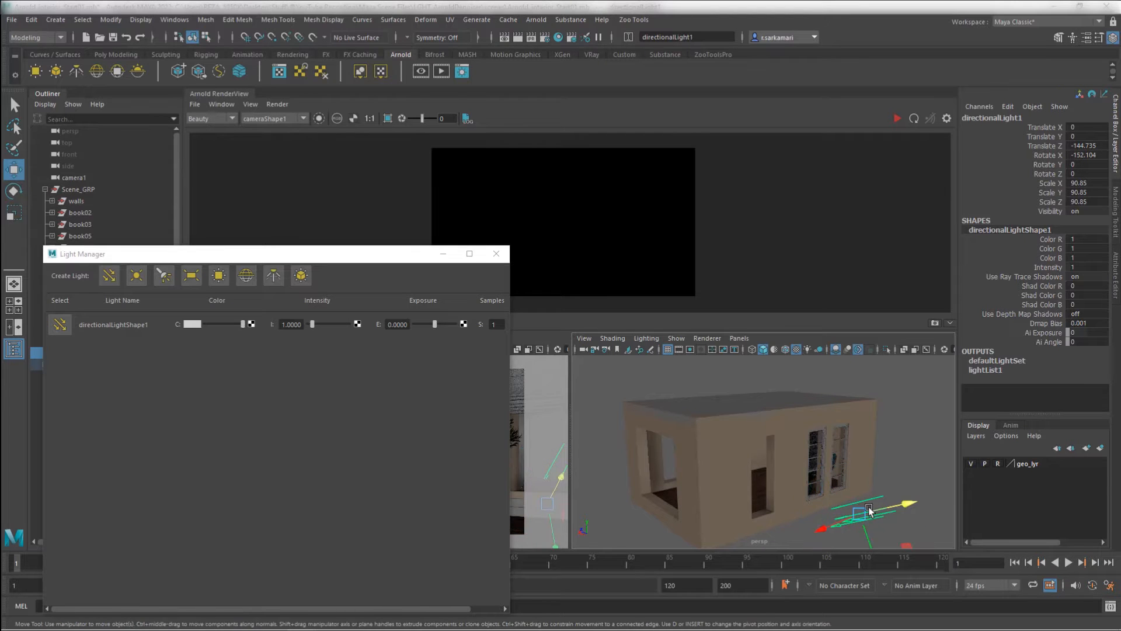
drag(869, 510, 898, 434)
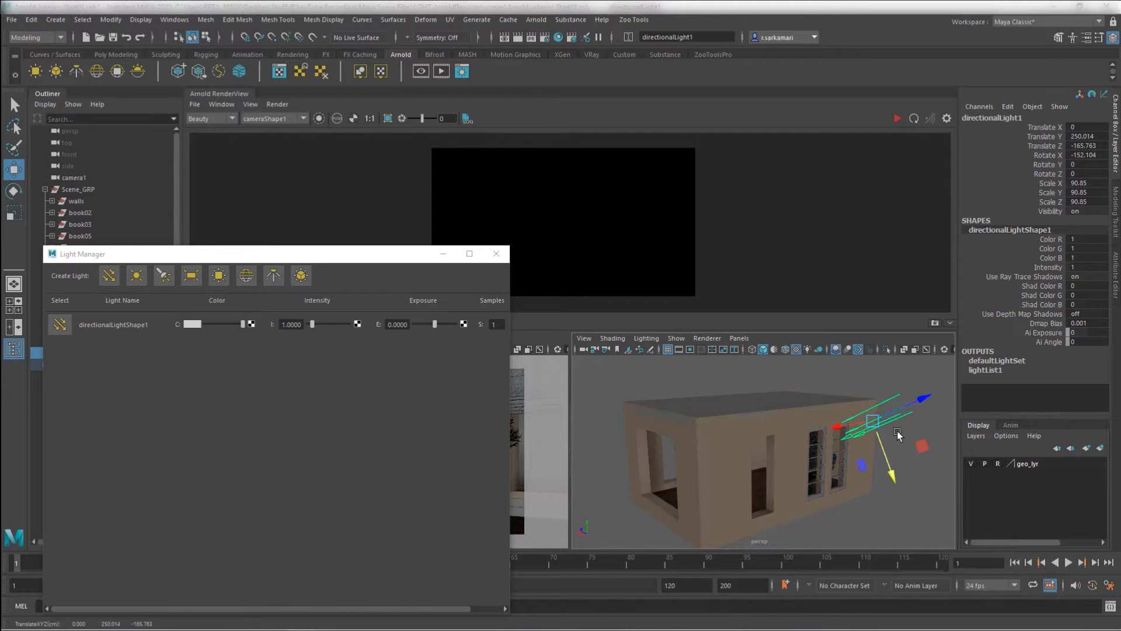
- Start the live IPR render and set cameraShape1 as the camera for Arnold RenderView
click(897, 118)
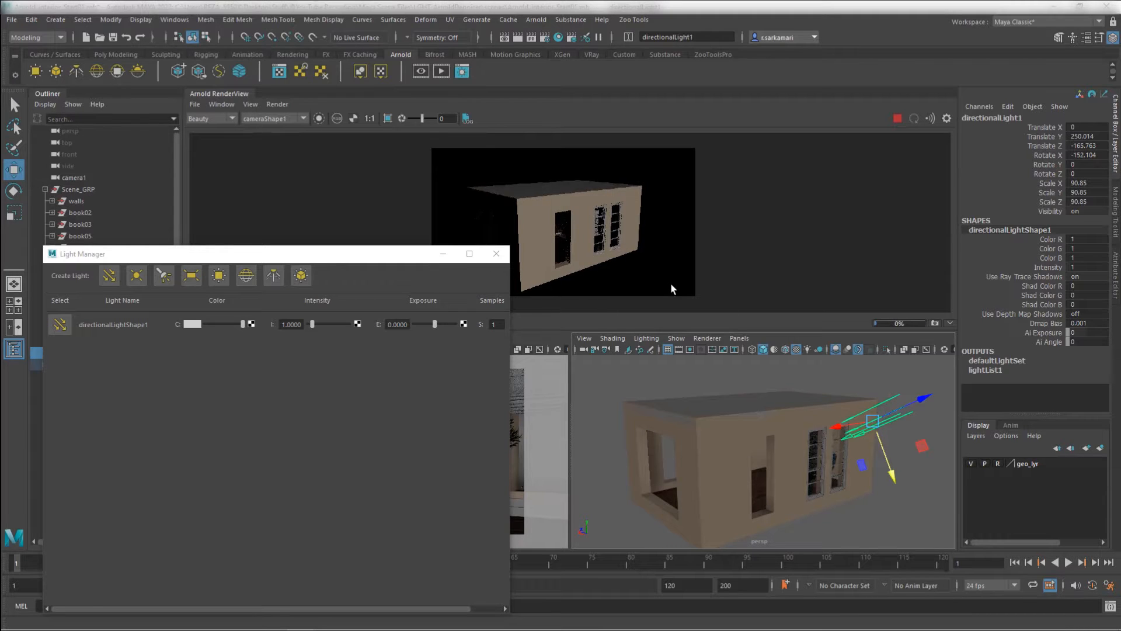
click(274, 104)
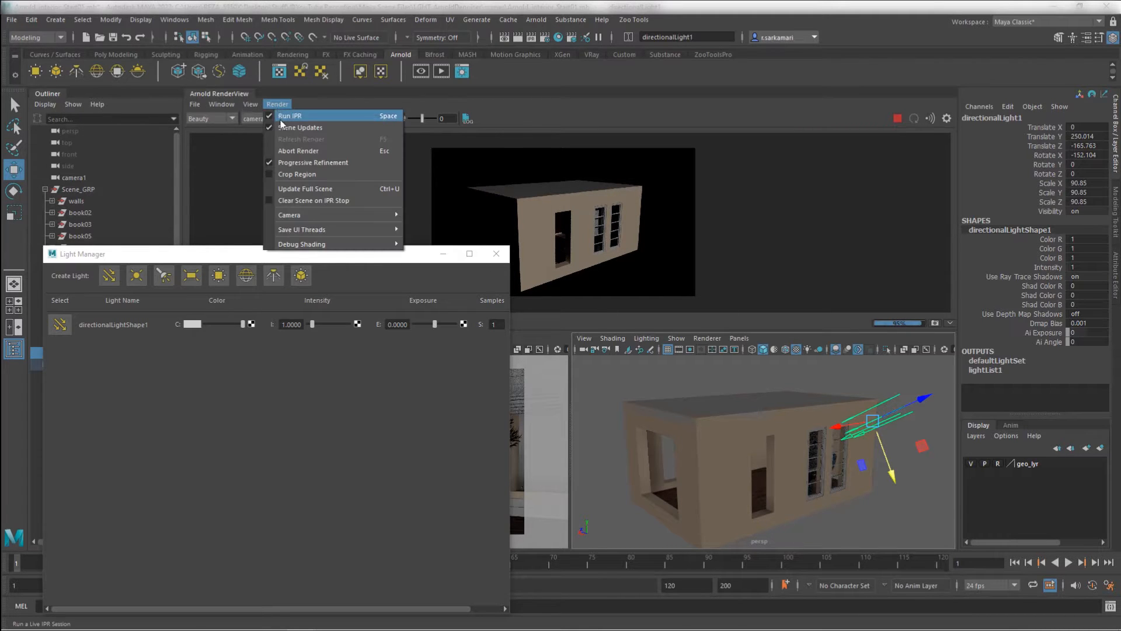
mouse_move(344, 214)
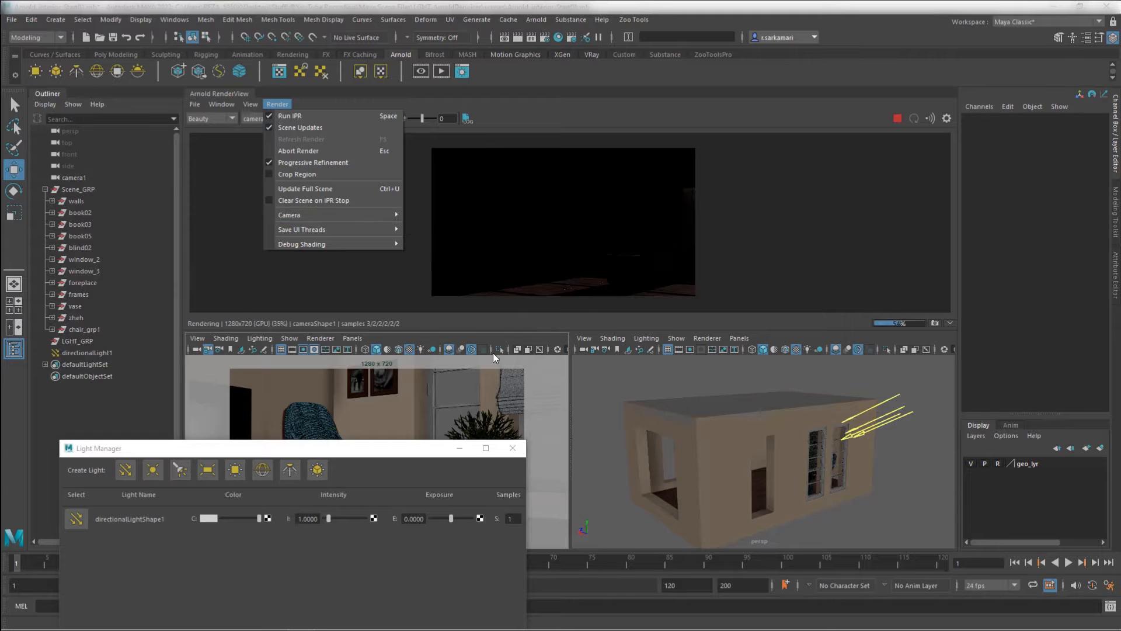
click(412, 449)
drag(365, 452, 348, 287)
click(911, 435)
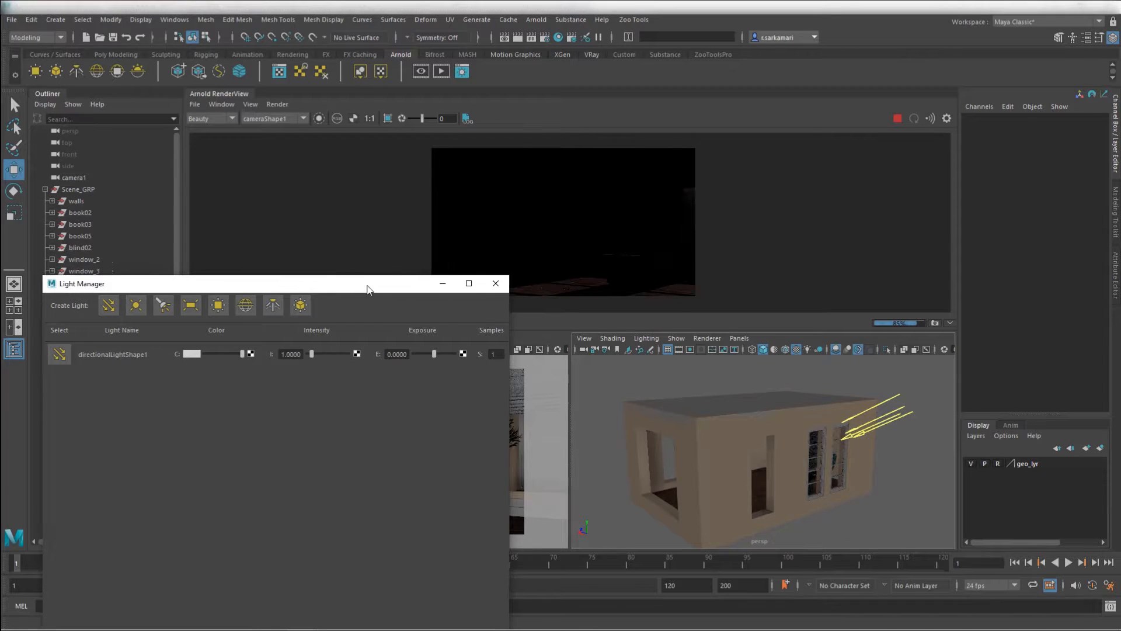
drag(372, 284, 318, 322)
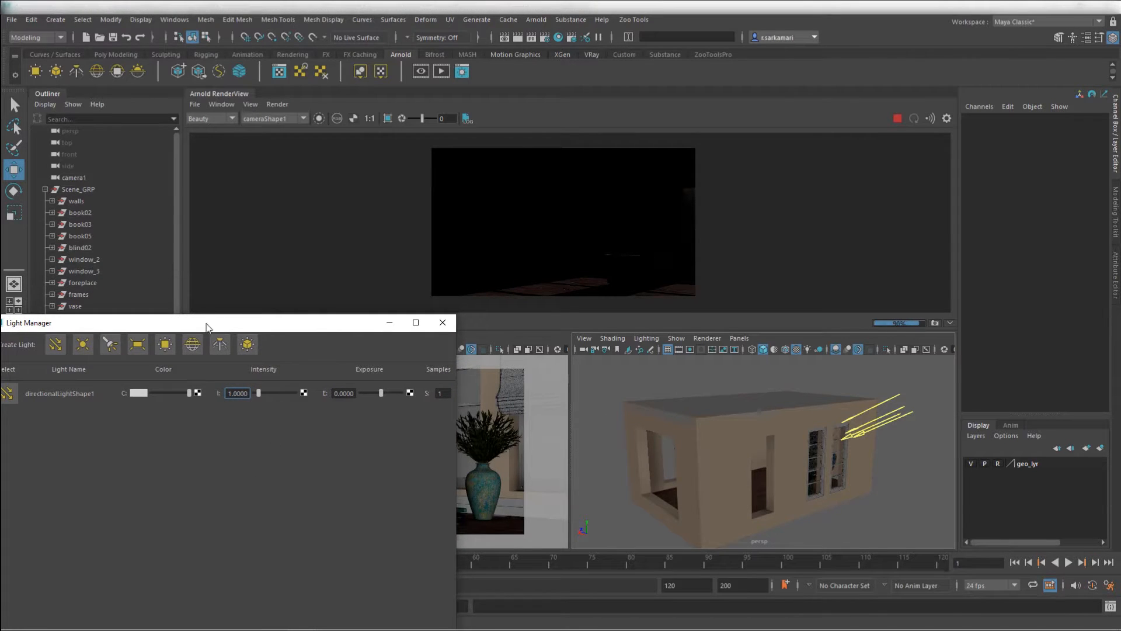
drag(206, 324, 237, 327)
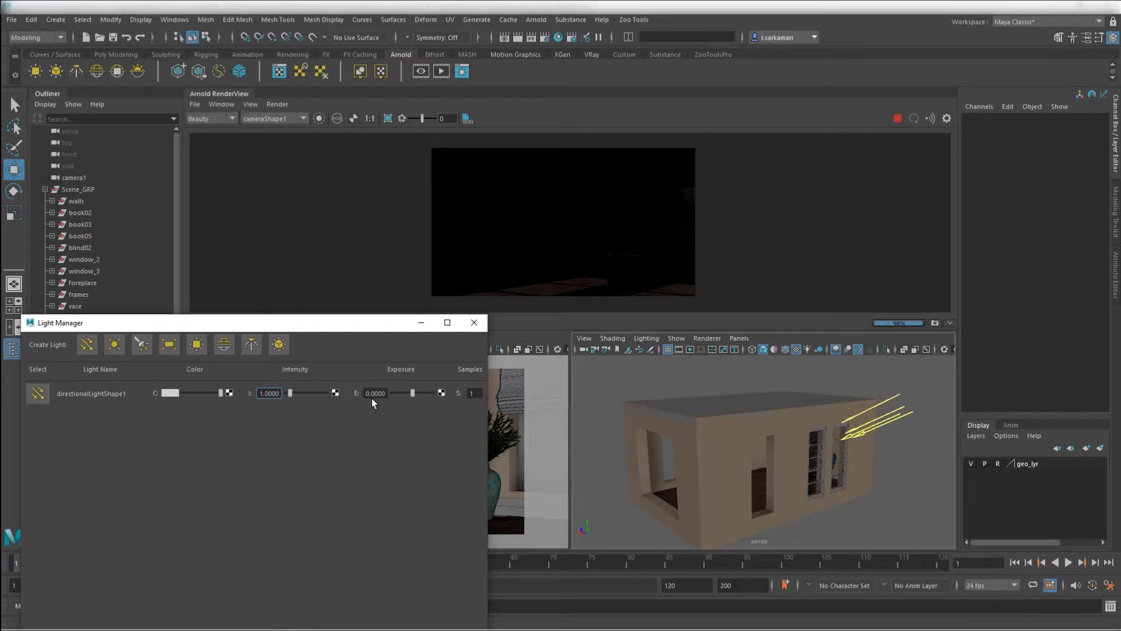
drag(347, 319, 328, 467)
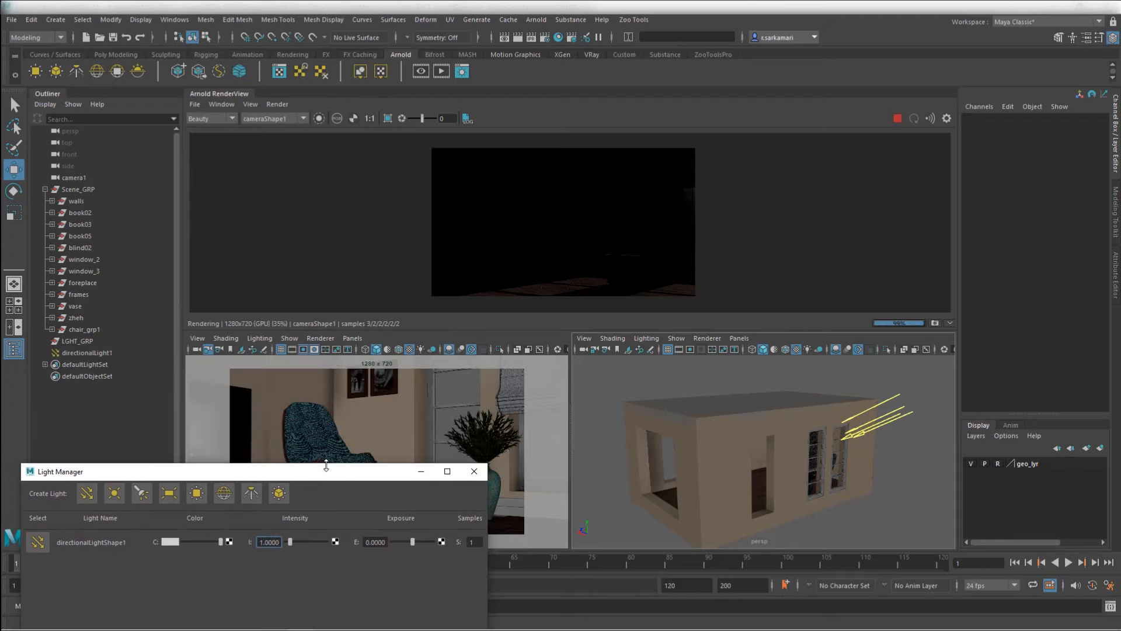
- Open the directional light's Arnold attributes and raise its exposure to 2, followed by 3
click(880, 422)
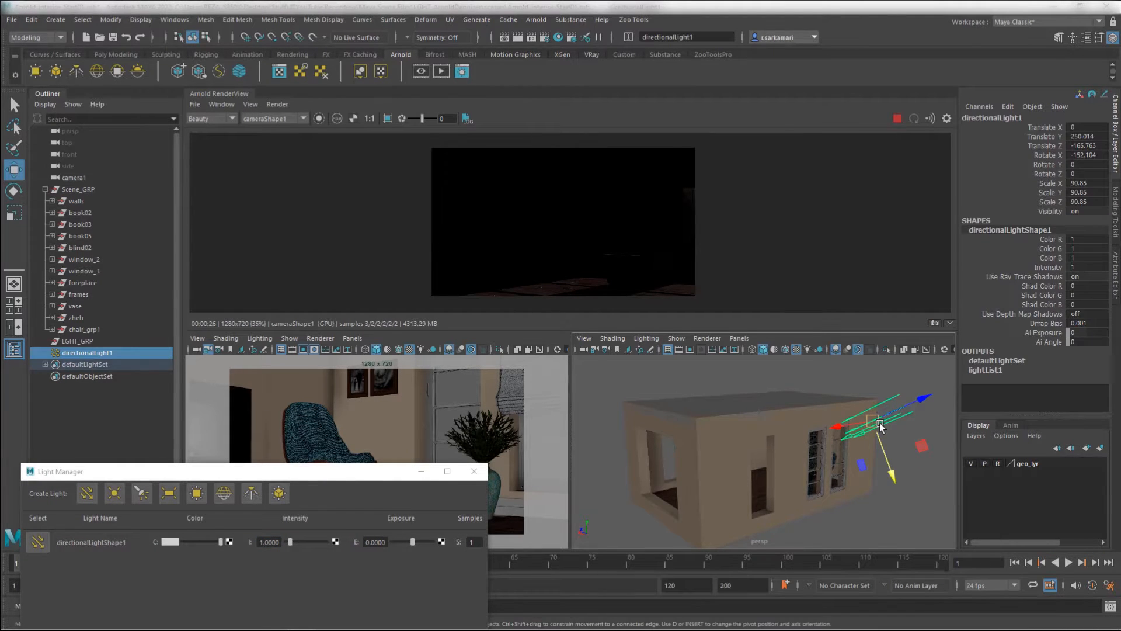
key(ctrl+a)
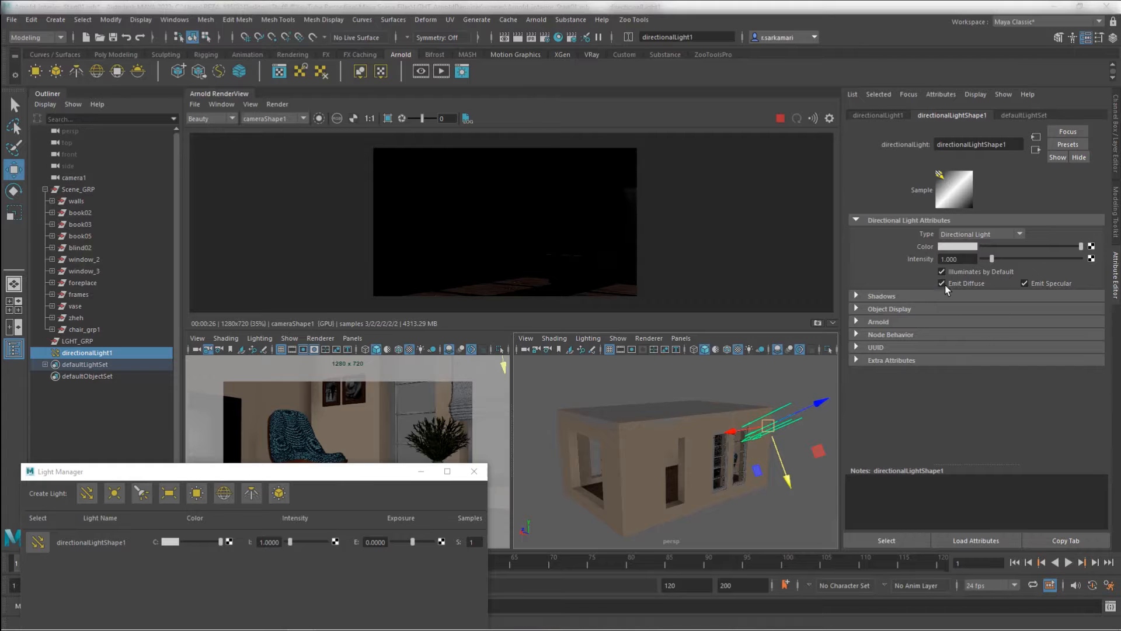
click(876, 322)
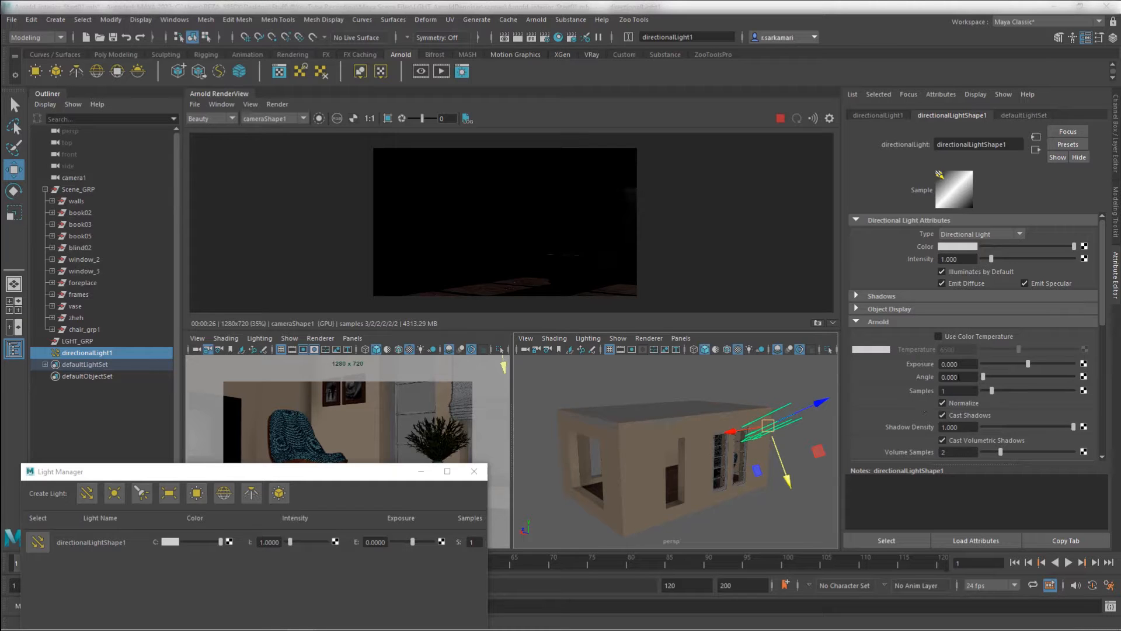
click(965, 364)
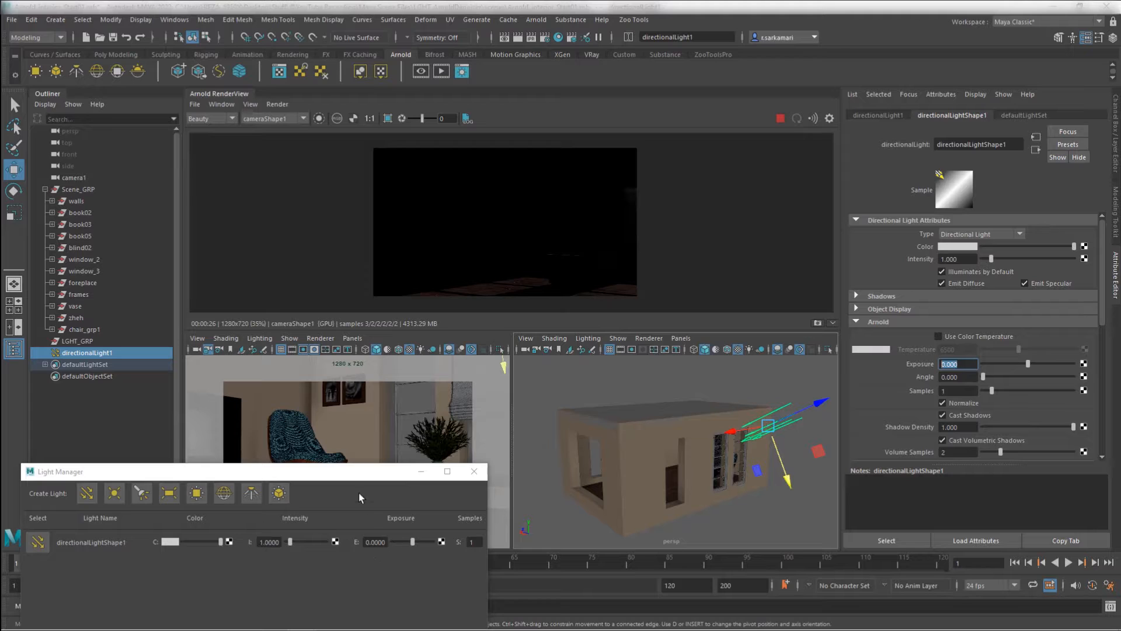
drag(351, 472, 338, 413)
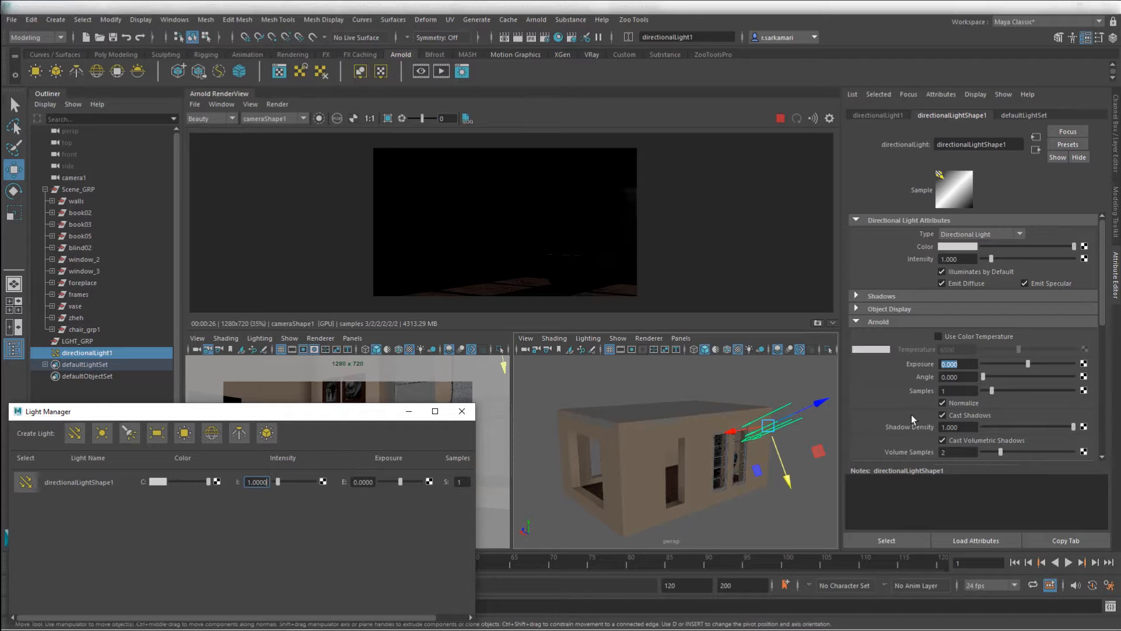
click(942, 364)
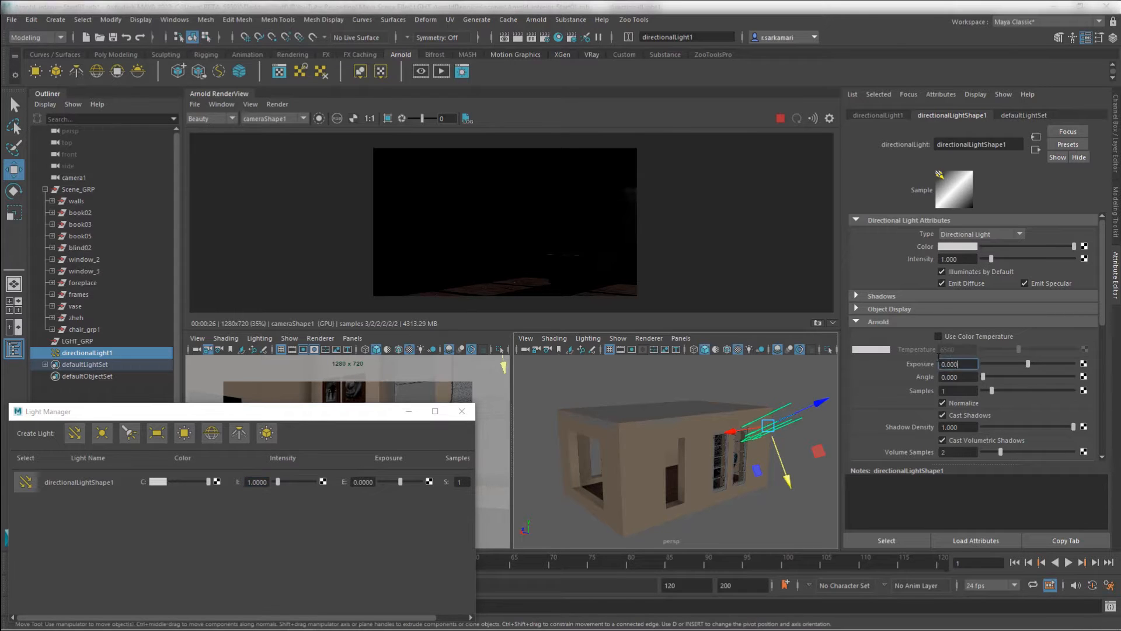
text(2)
key(Return)
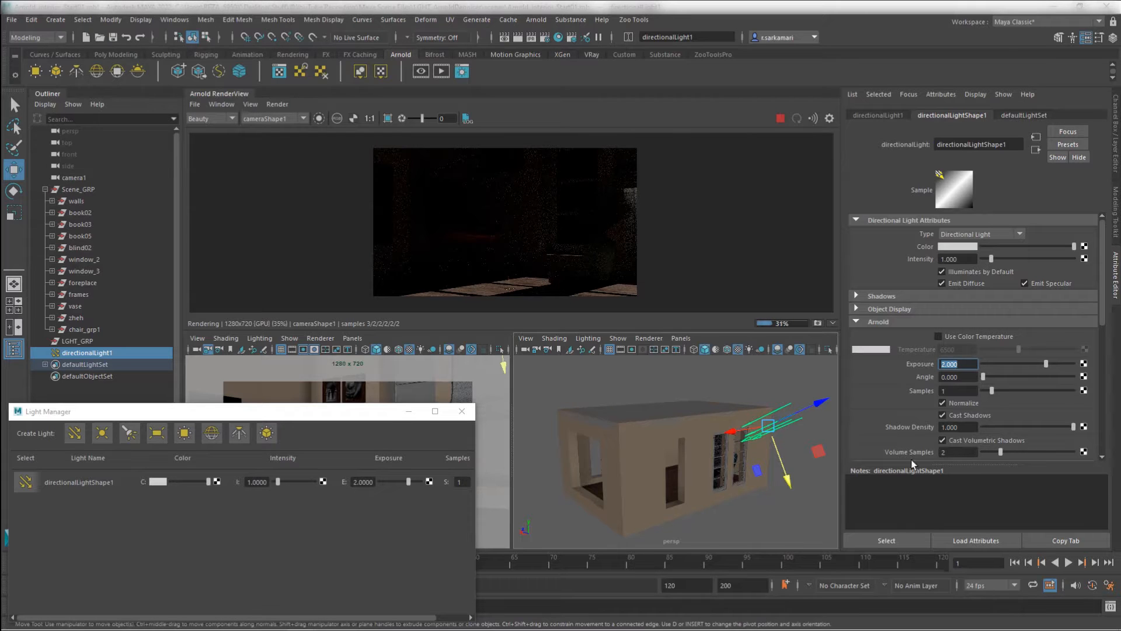
text(3)
key(Return)
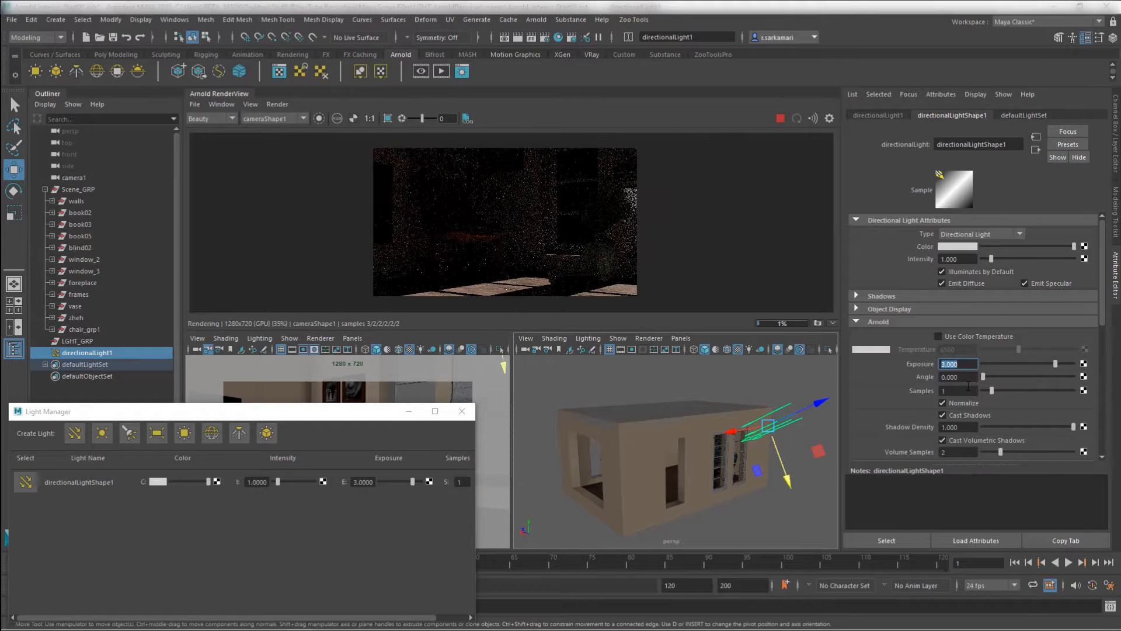
- Rotate the directional light so sunlight enters through the windows and falls on the chair, wall and vase
key(e)
drag(749, 457, 805, 432)
key(w)
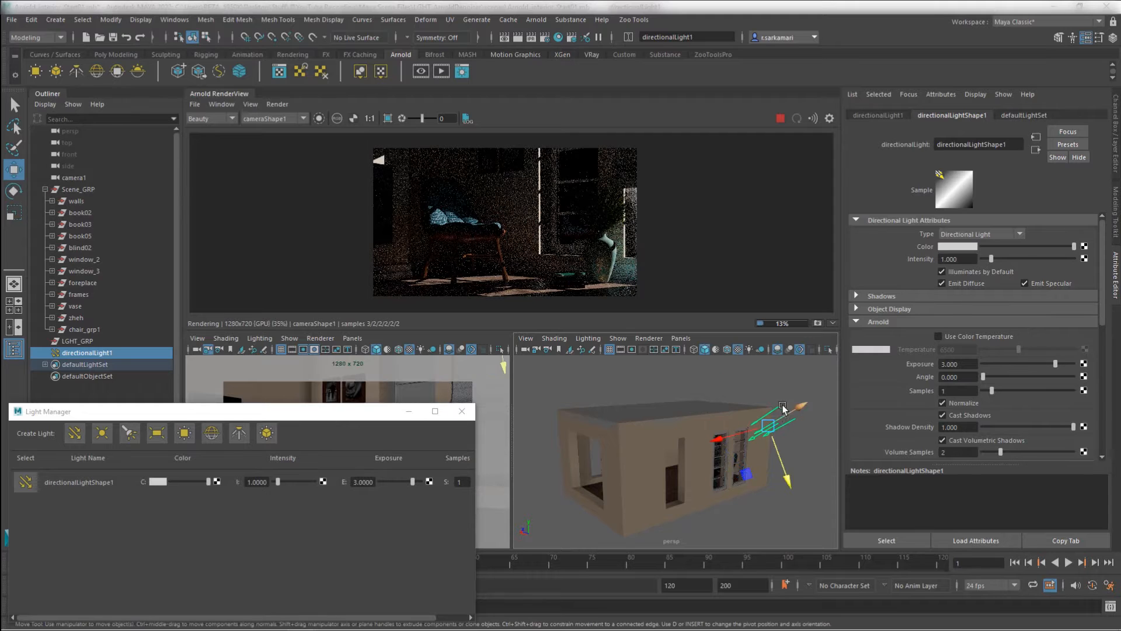
key(e)
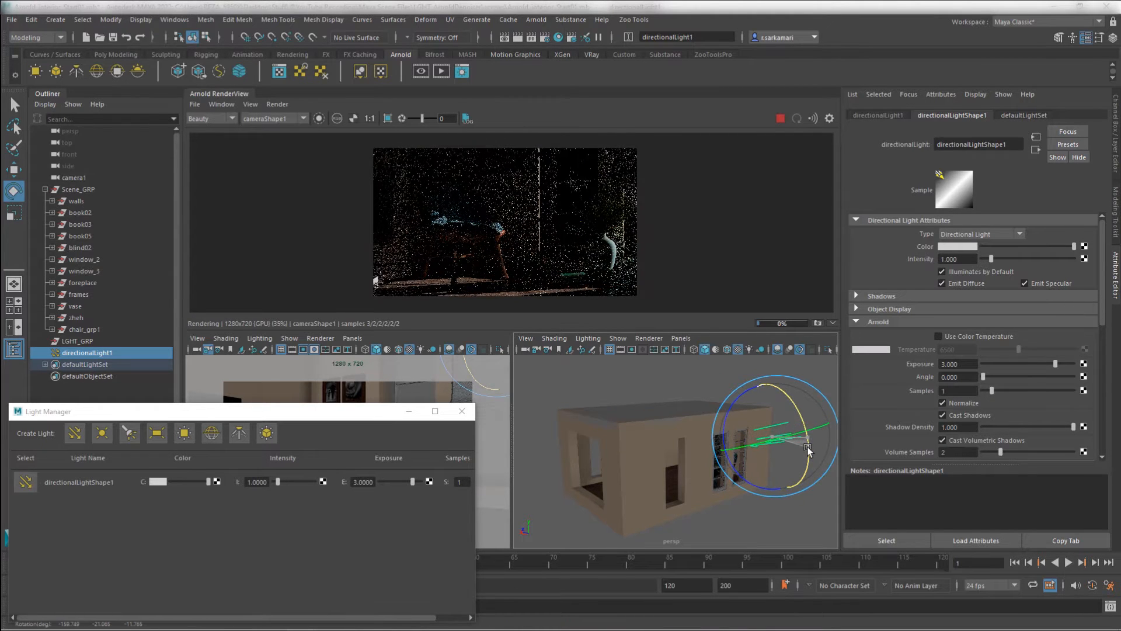
drag(807, 442, 771, 440)
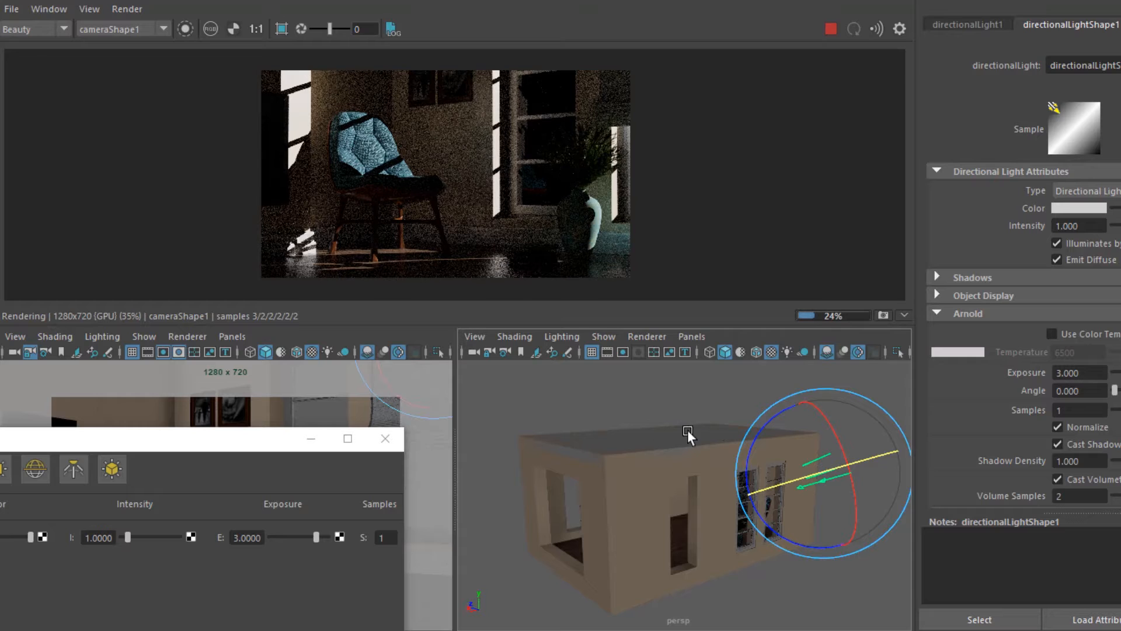
drag(842, 448, 835, 434)
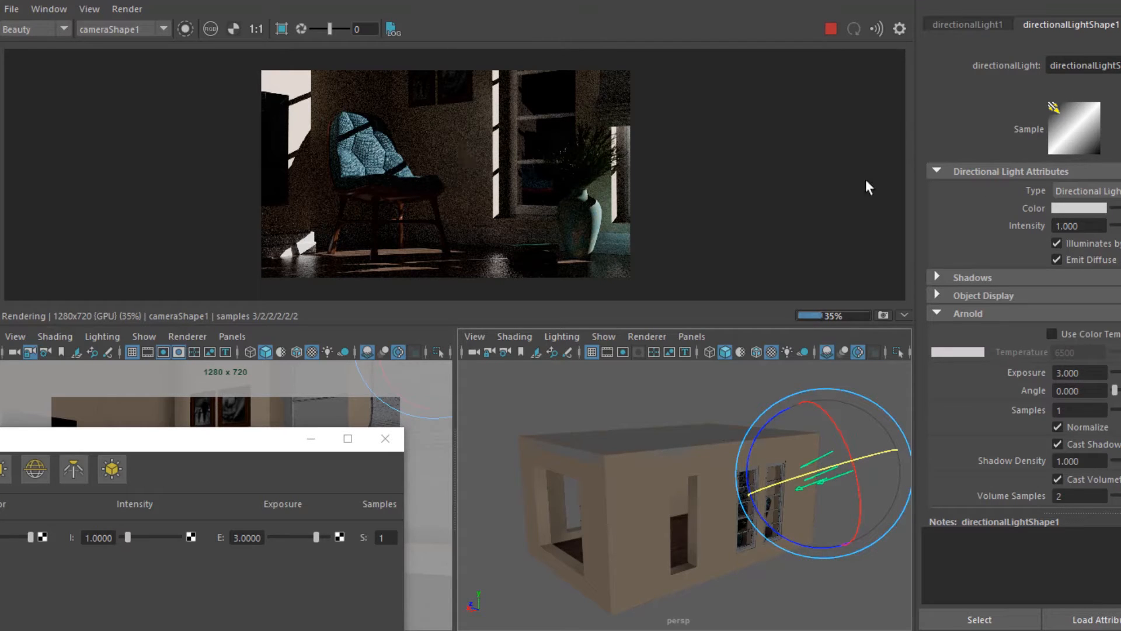
- Set the directional light's exposure to 5 and examine the chair, window and vase closely in the live render
drag(1090, 375, 972, 372)
text(5)
key(Return)
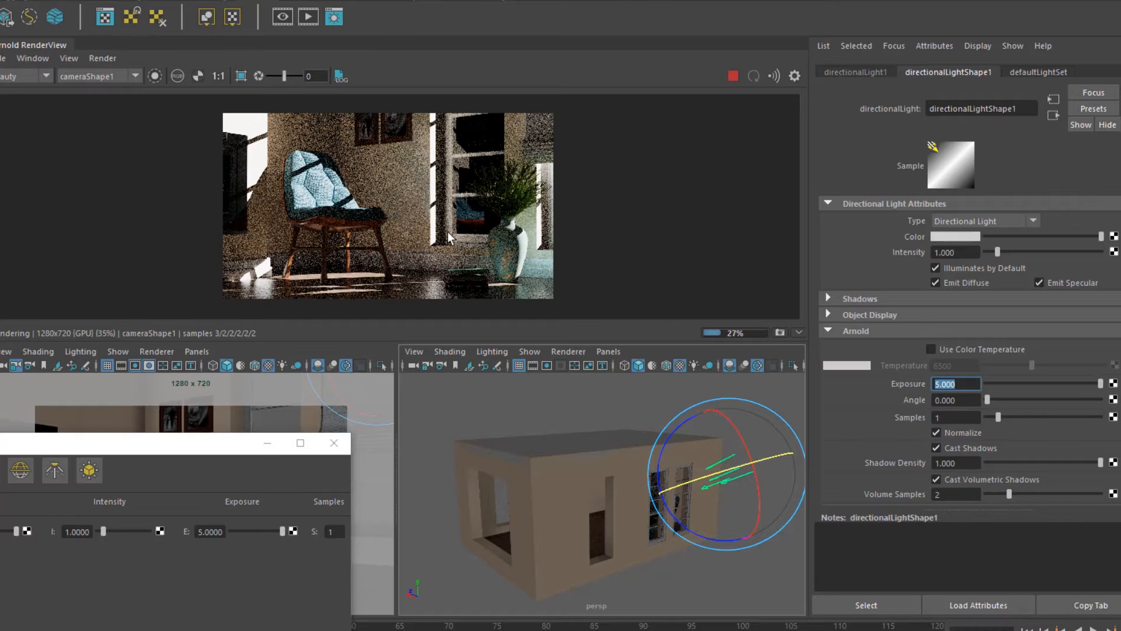
scroll(408, 193, up, 4)
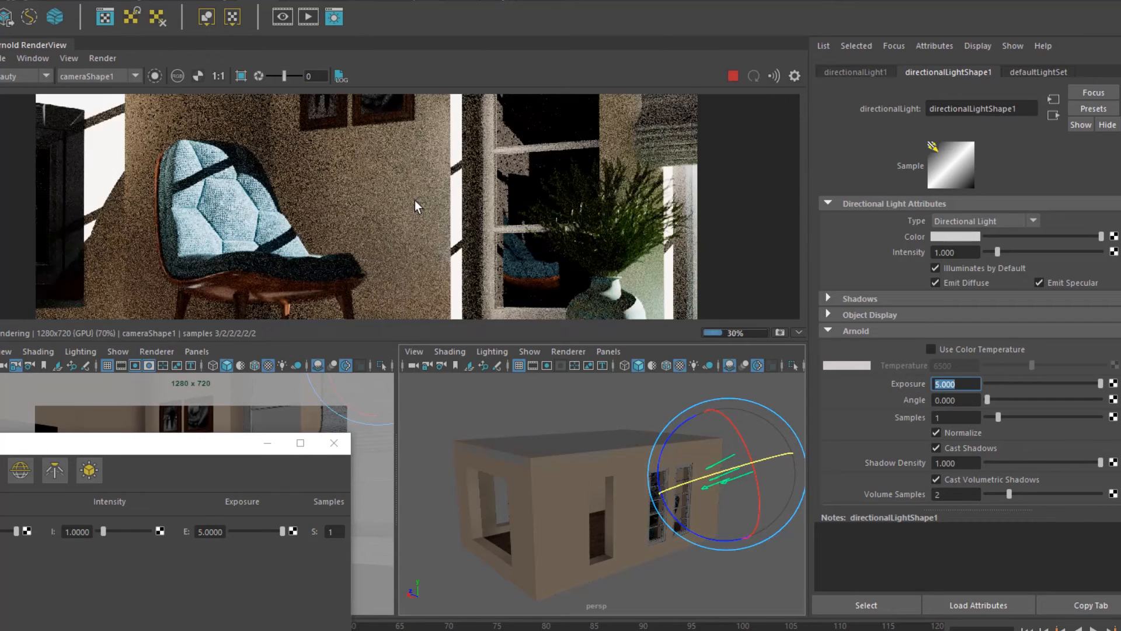
middle_drag(497, 250, 424, 168)
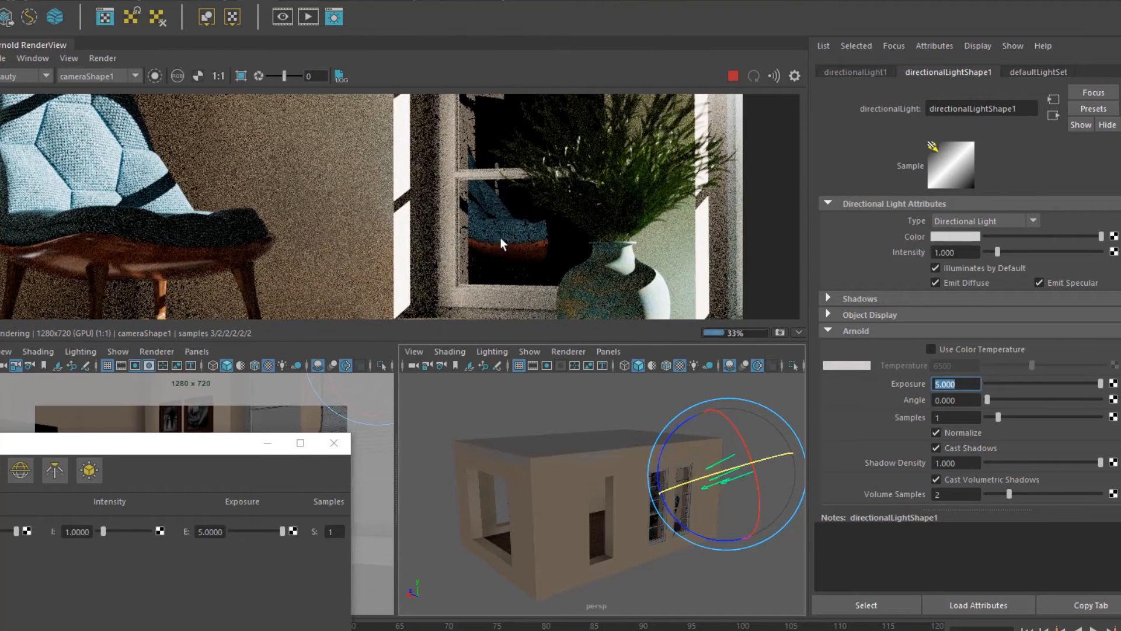
- Open the Render Settings and bring up the Arnold renderer's Ray Depth values, keeping the rendered image in view
middle_drag(314, 219, 558, 290)
middle_drag(379, 206, 445, 258)
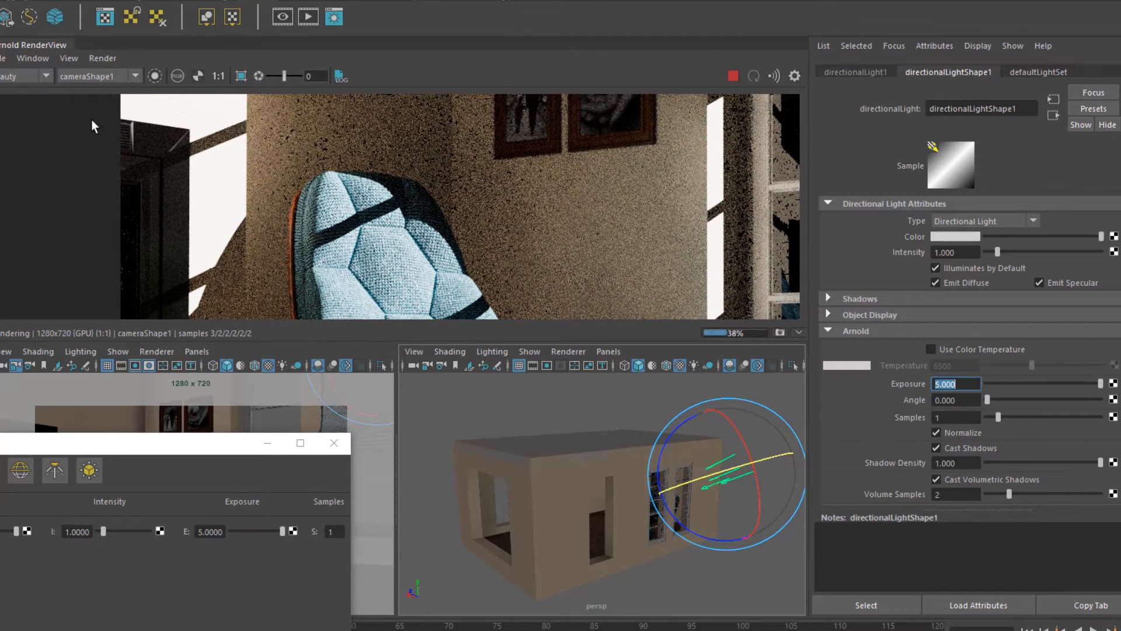
scroll(392, 208, down, 4)
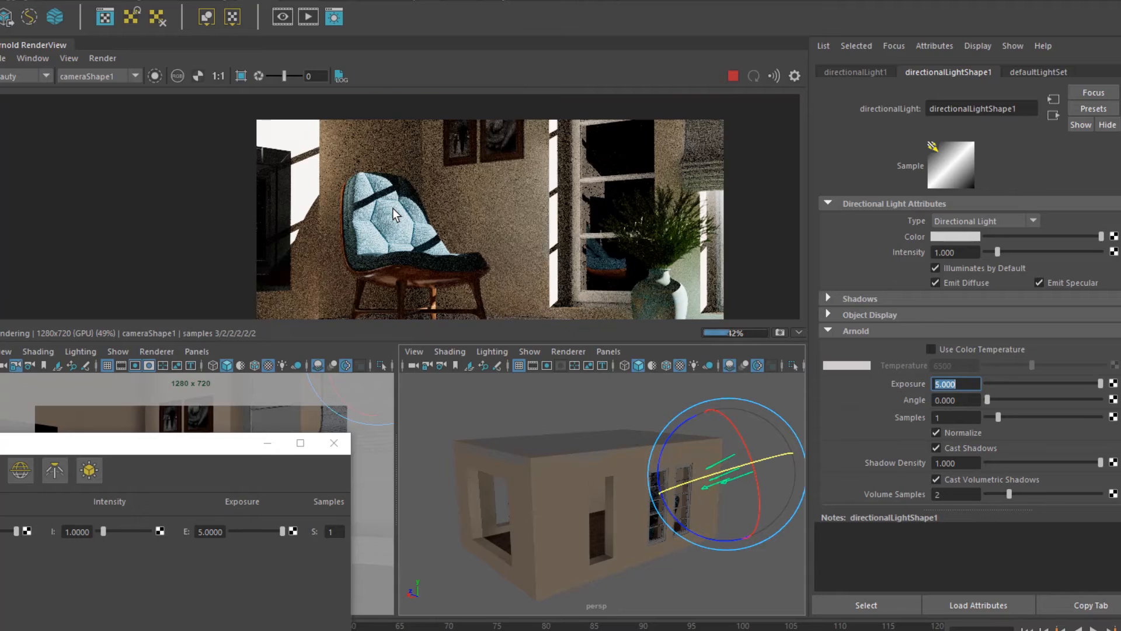
middle_drag(392, 156, 397, 132)
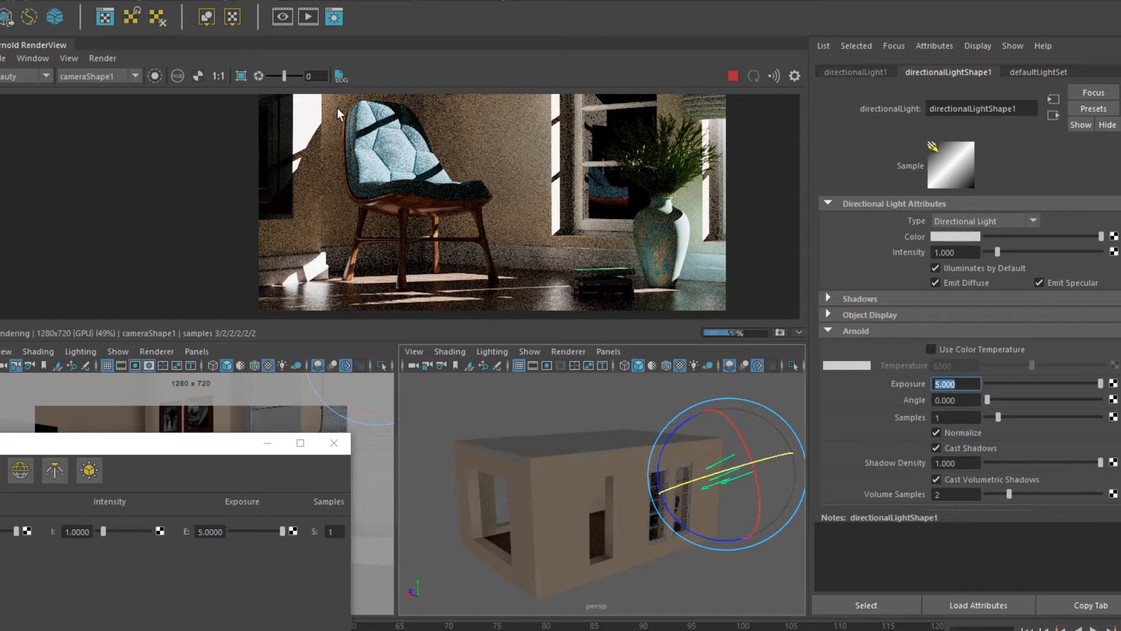
middle_drag(389, 187, 321, 243)
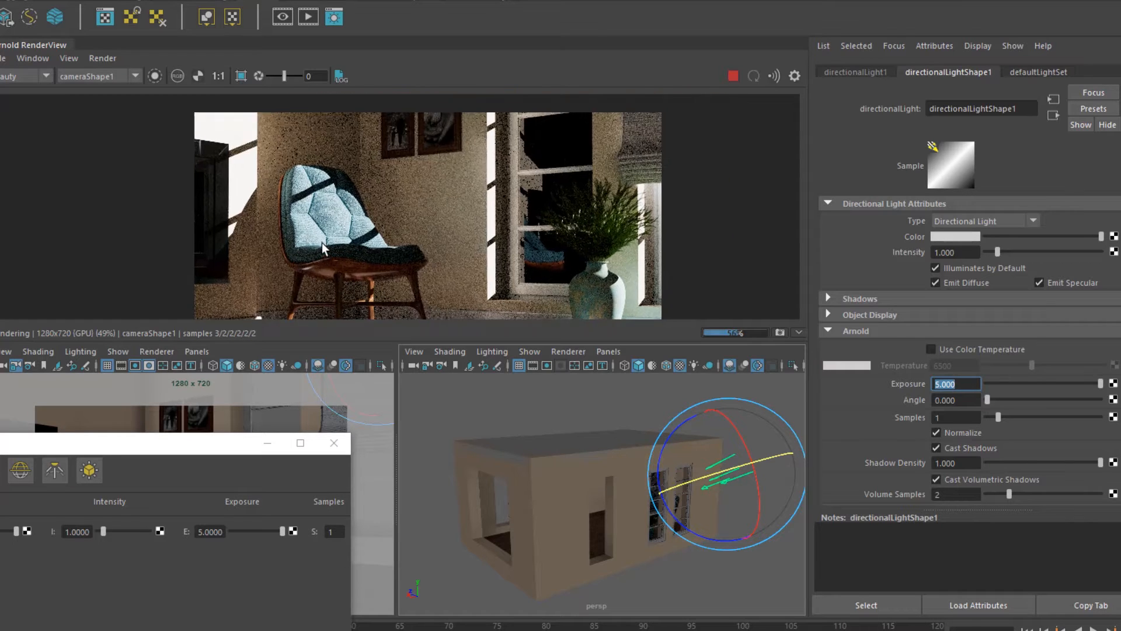
click(456, 1)
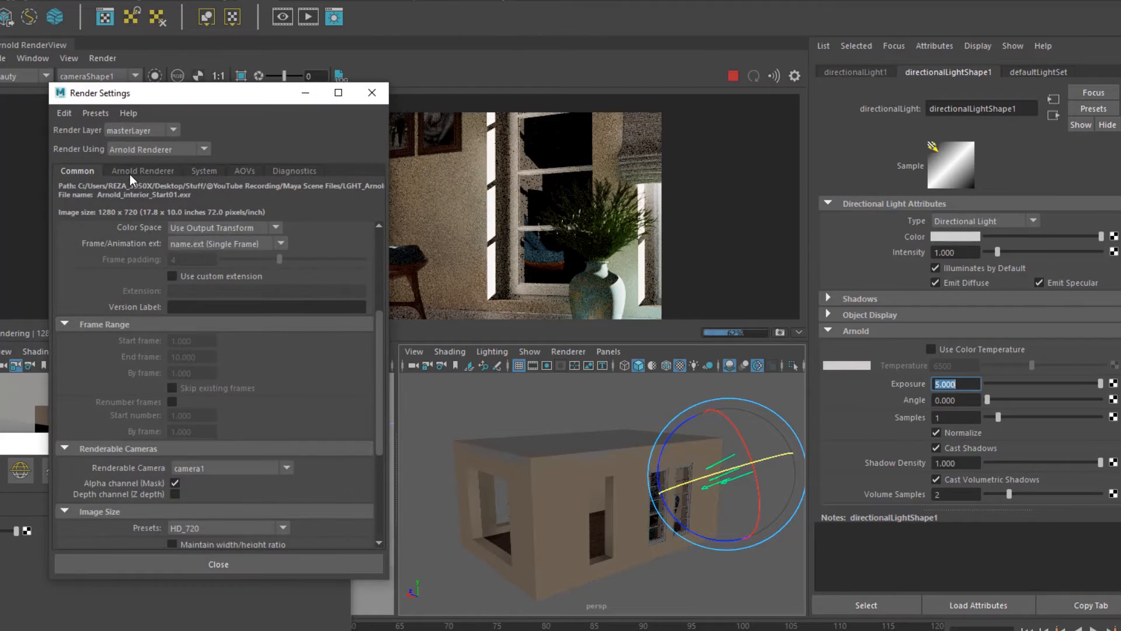
click(131, 171)
scroll(250, 366, down, 5)
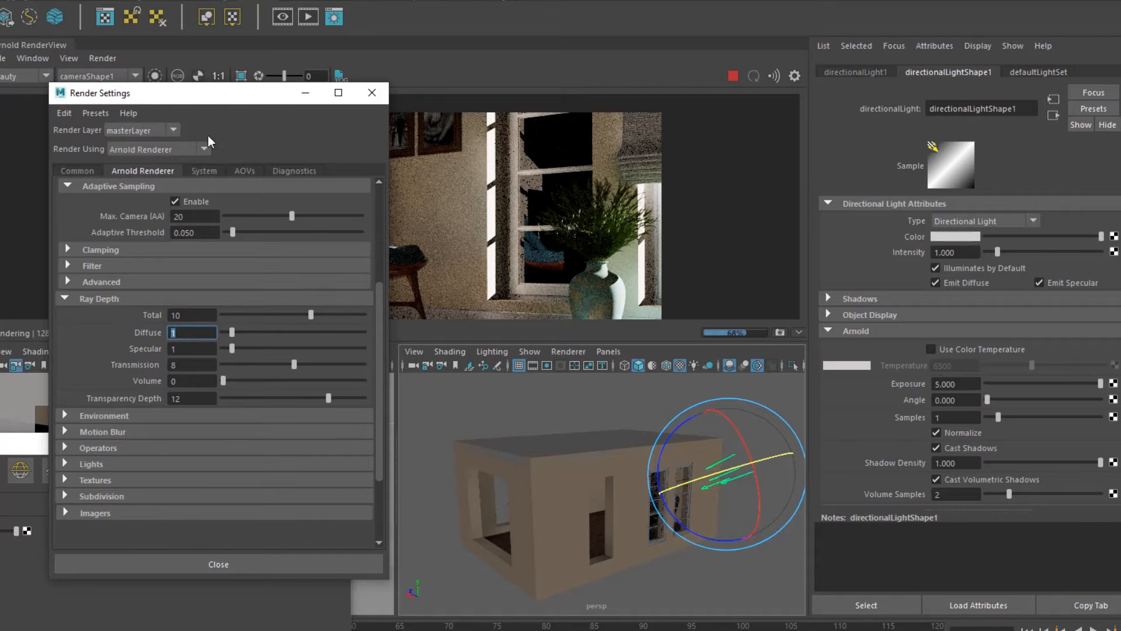
drag(249, 94, 52, 218)
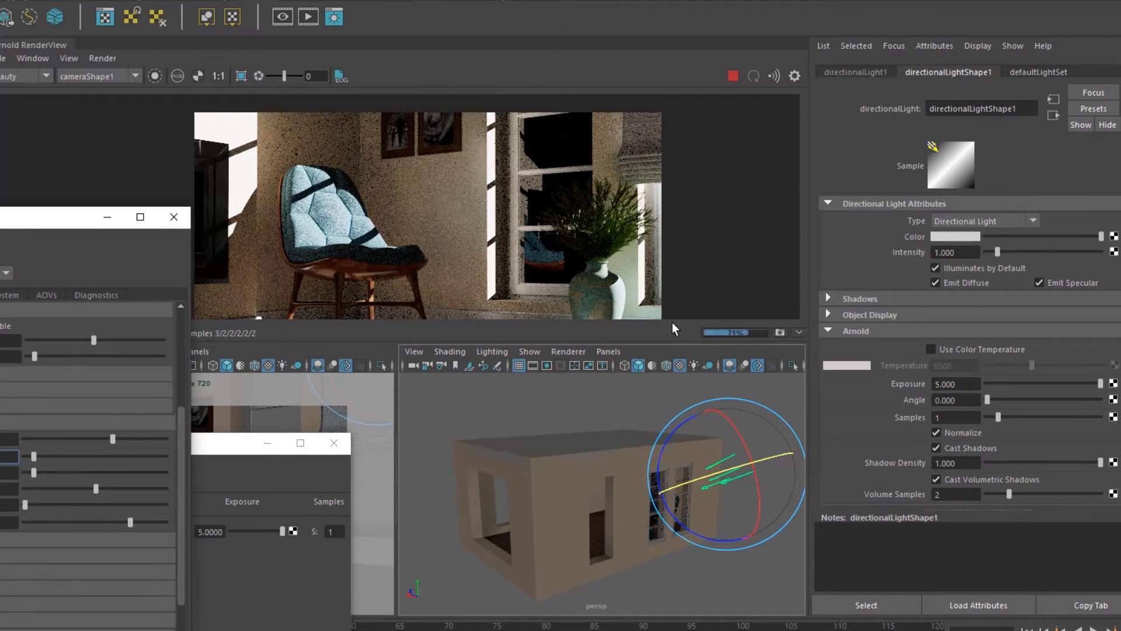
- Stop the live render and store the current image as a snapshot
click(732, 76)
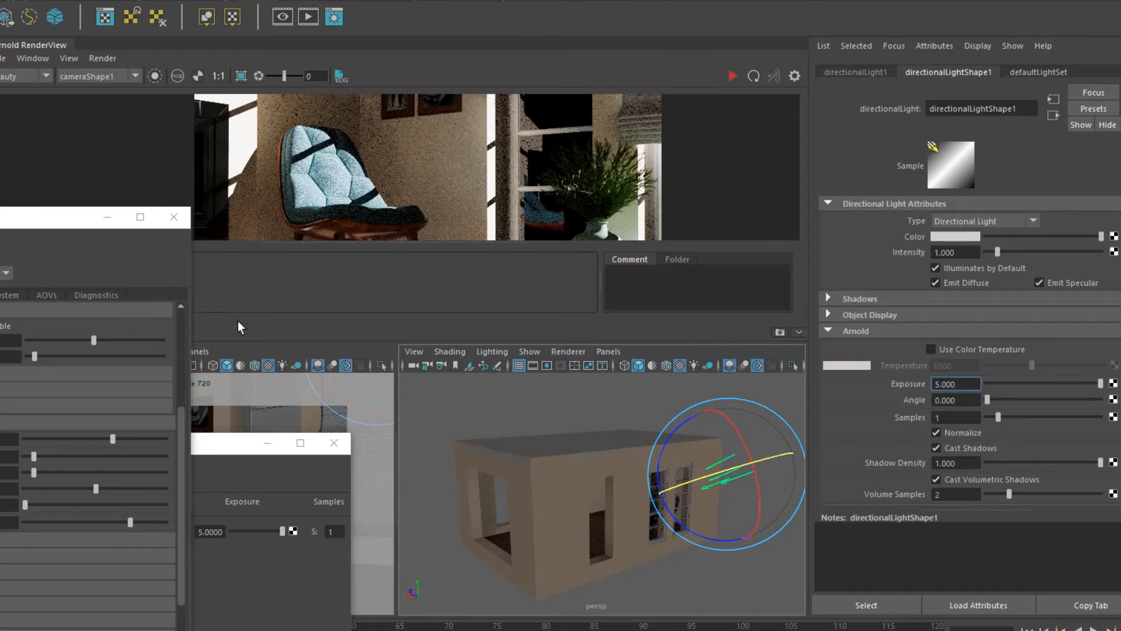
drag(55, 222, 87, 395)
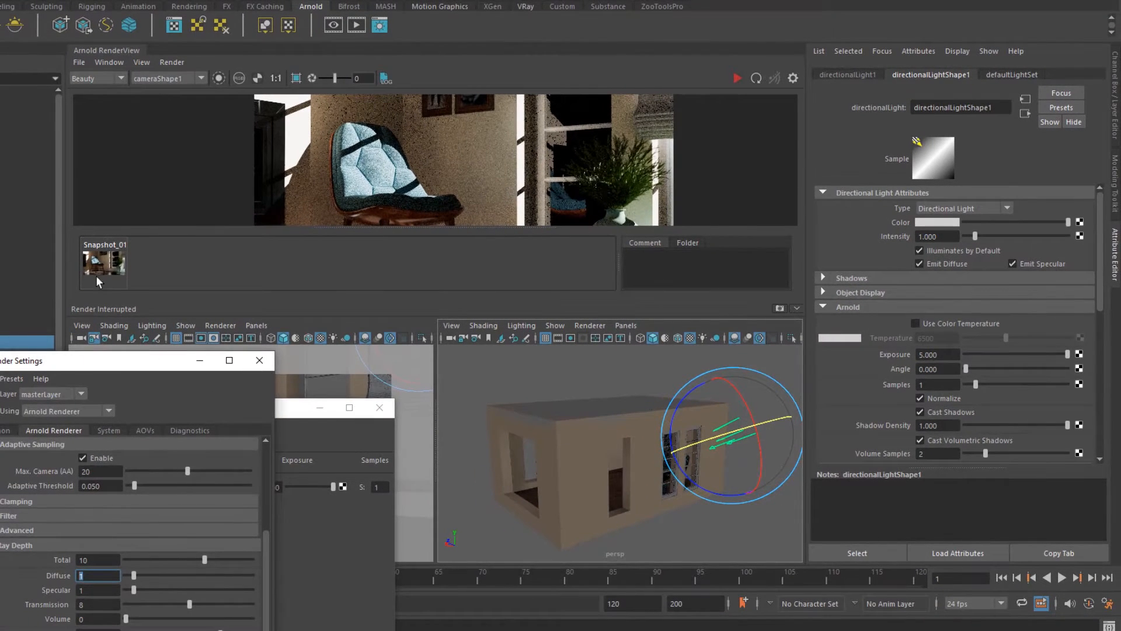
drag(120, 360, 594, 169)
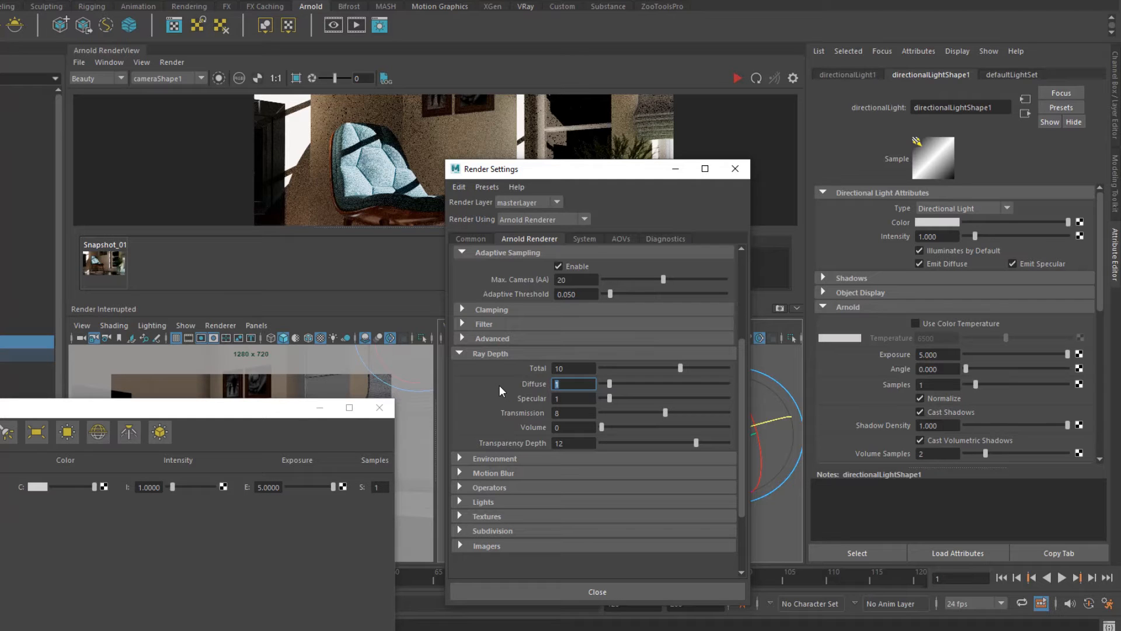
- Set the Diffuse ray depth to 3, minimize the Render Settings and restart the live render
text(3)
key(Return)
click(680, 171)
click(735, 78)
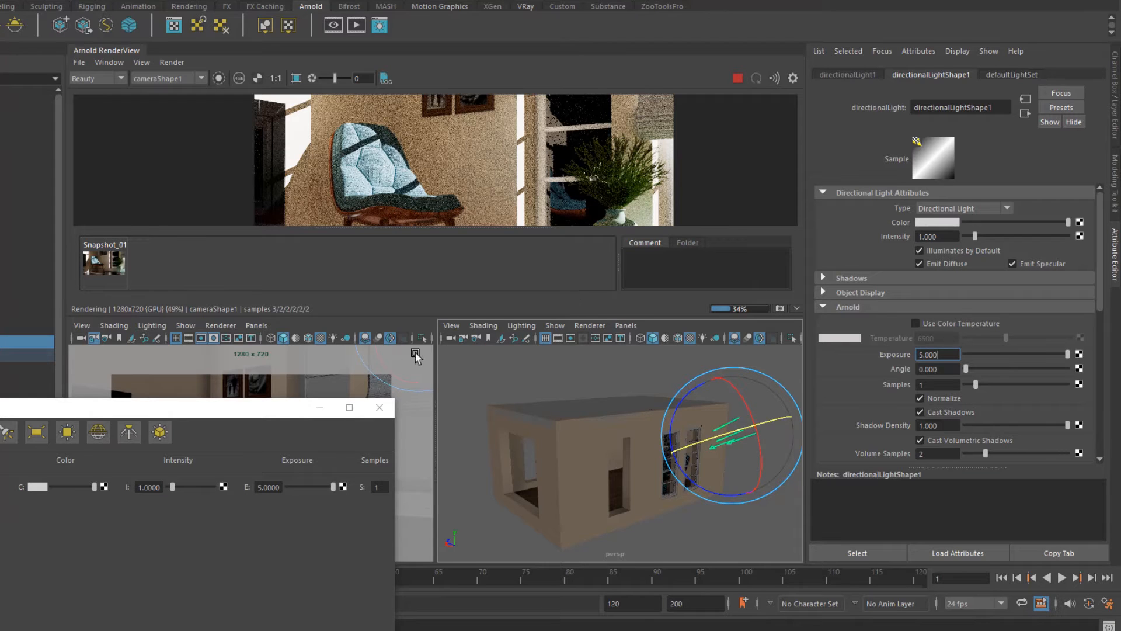
- Enlarge the render display area, then stop the render and store a second snapshot of it
drag(421, 316, 421, 344)
drag(441, 233, 436, 282)
scroll(431, 186, down, 2)
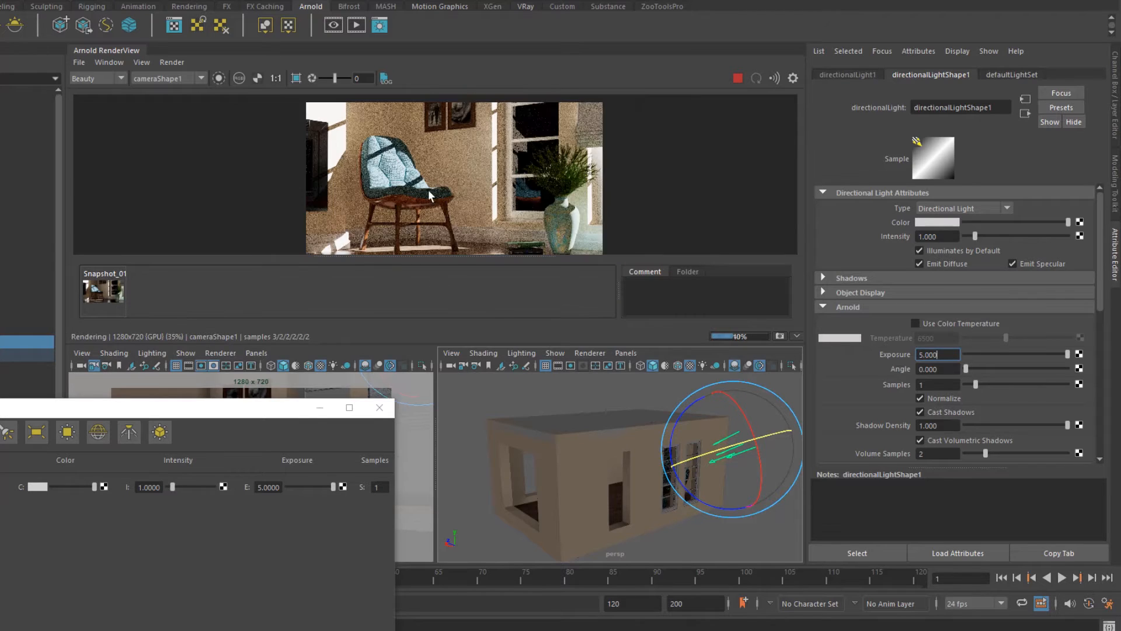
middle_drag(428, 189, 423, 178)
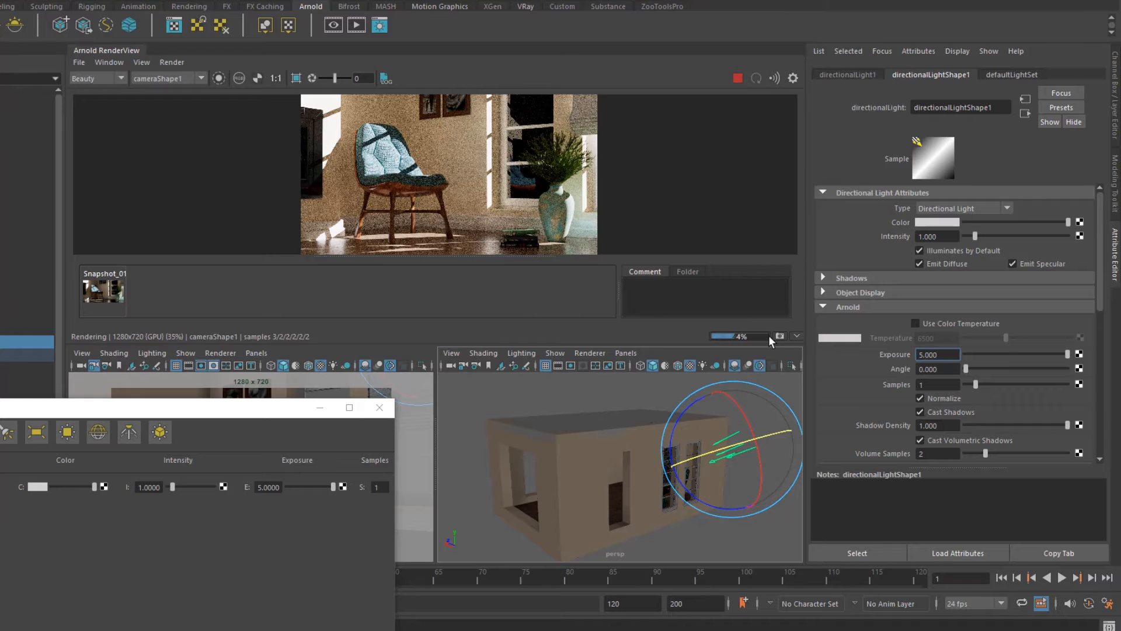
click(736, 78)
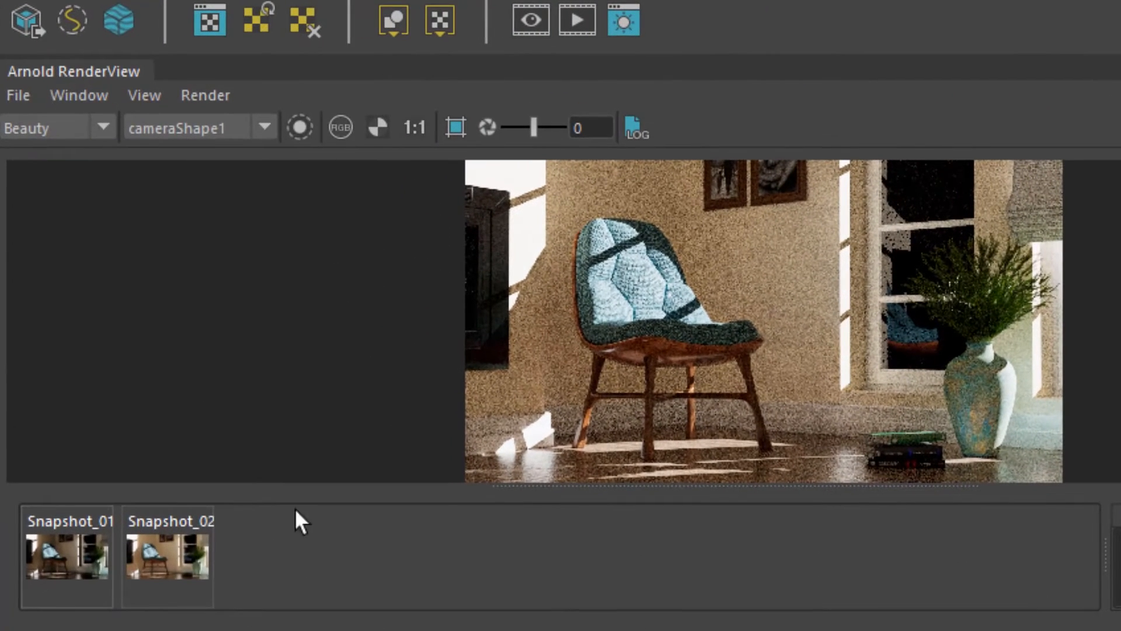
- Compare Snapshot_01 against the current render by sweeping the comparison divider across the chair and wall
scroll(522, 393, up, 3)
right_click(55, 562)
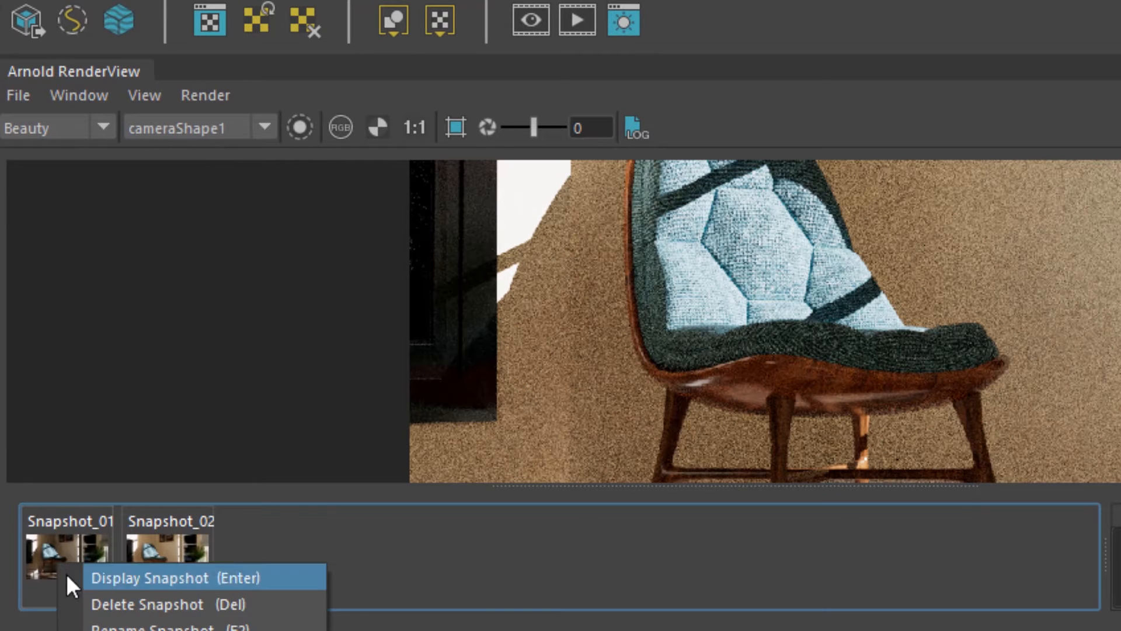
click(175, 630)
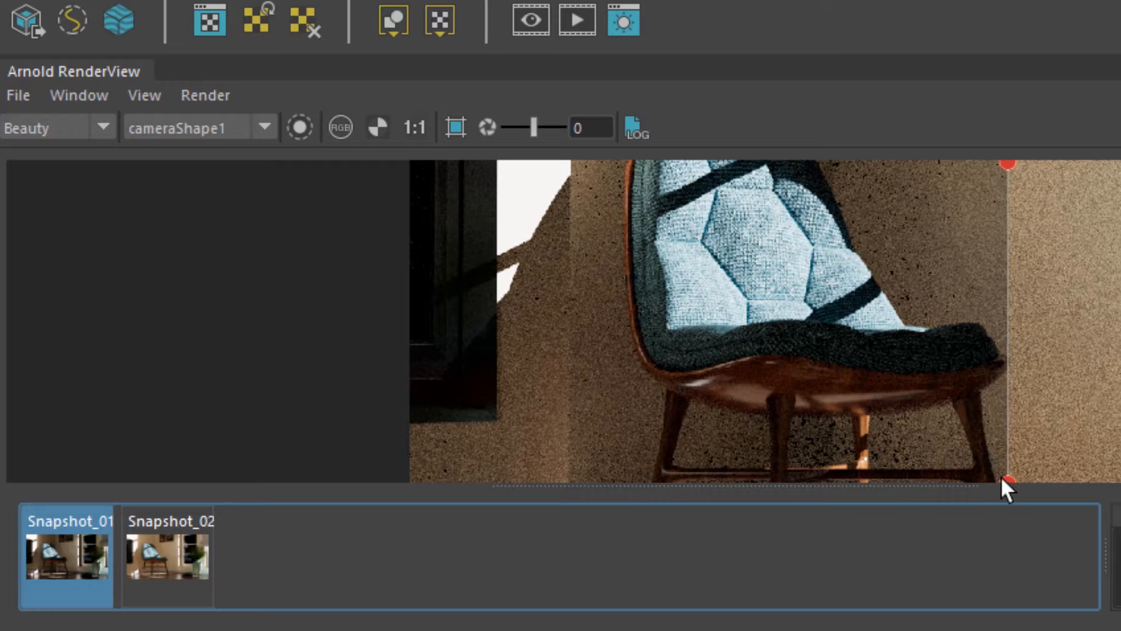
drag(1005, 480, 529, 382)
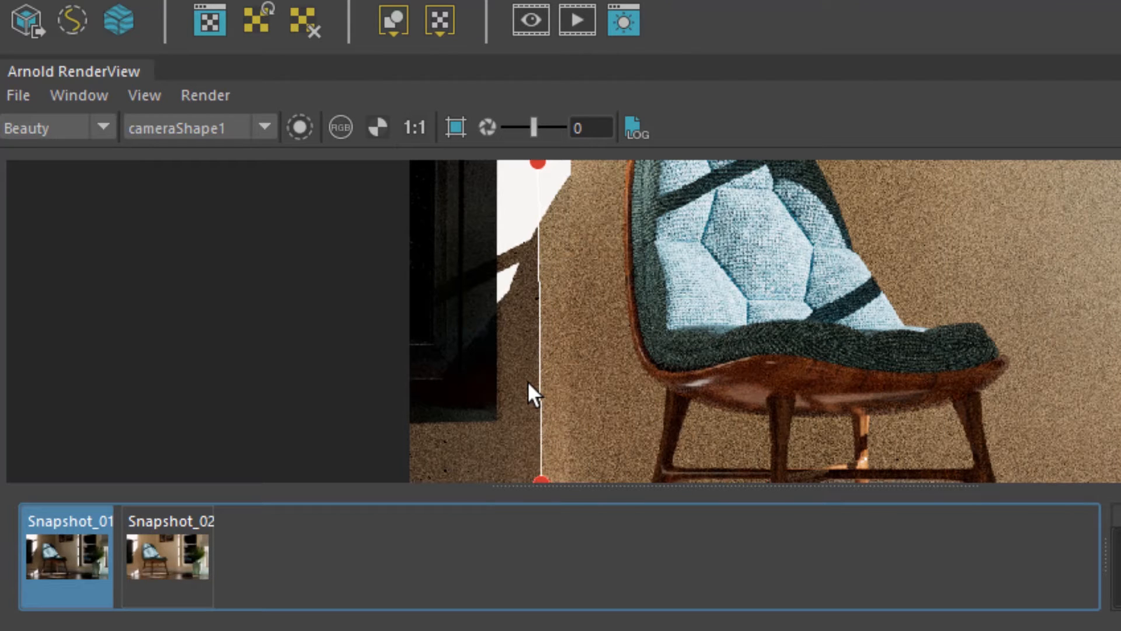
drag(528, 381, 817, 415)
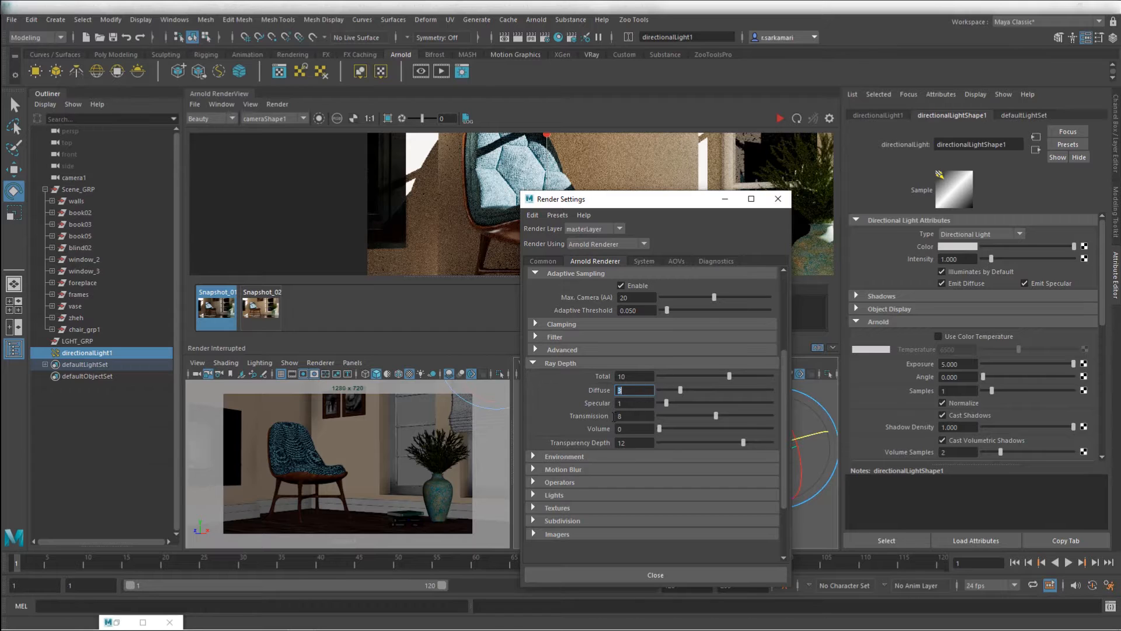
- Set the Arnold renderer's Indirect Clamp Value to 1000 and close the Render Settings
click(542, 264)
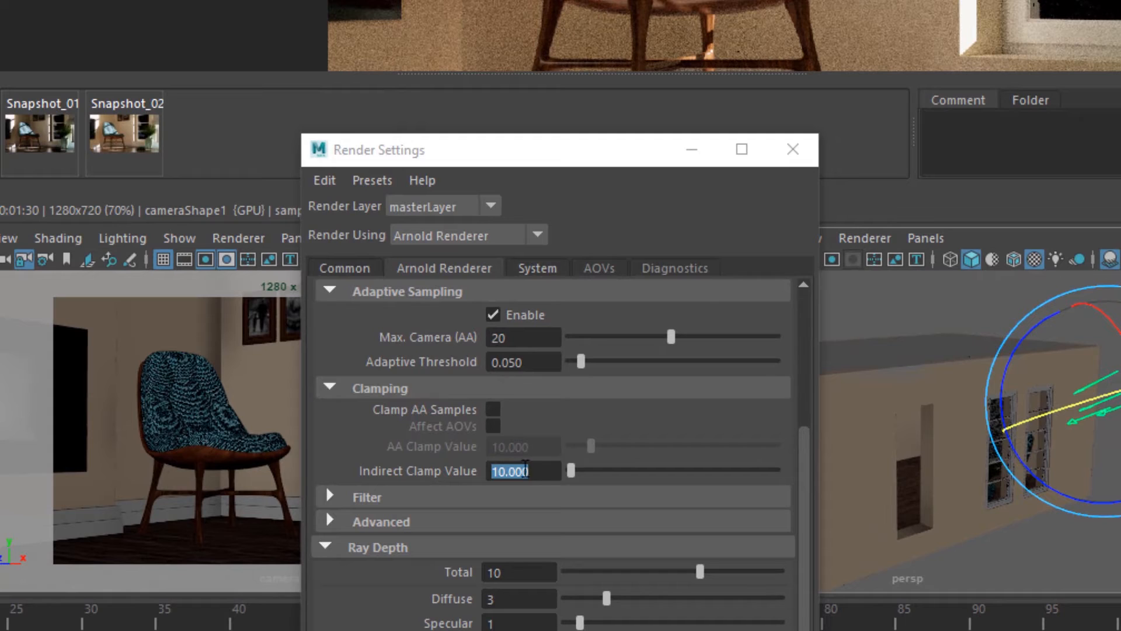
click(537, 471)
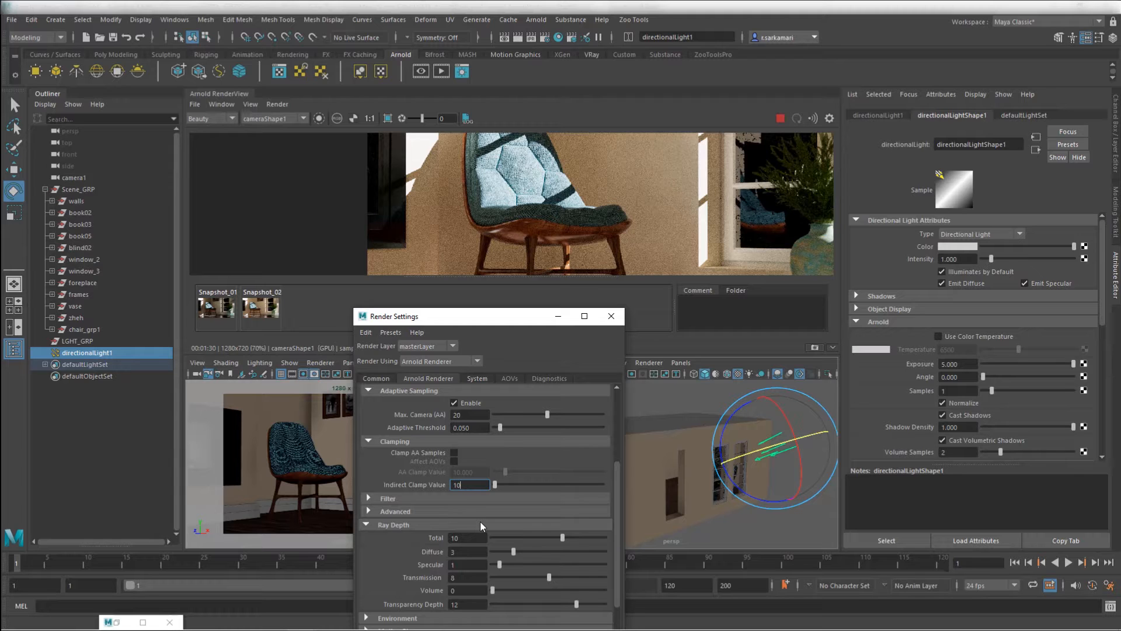
key(Return)
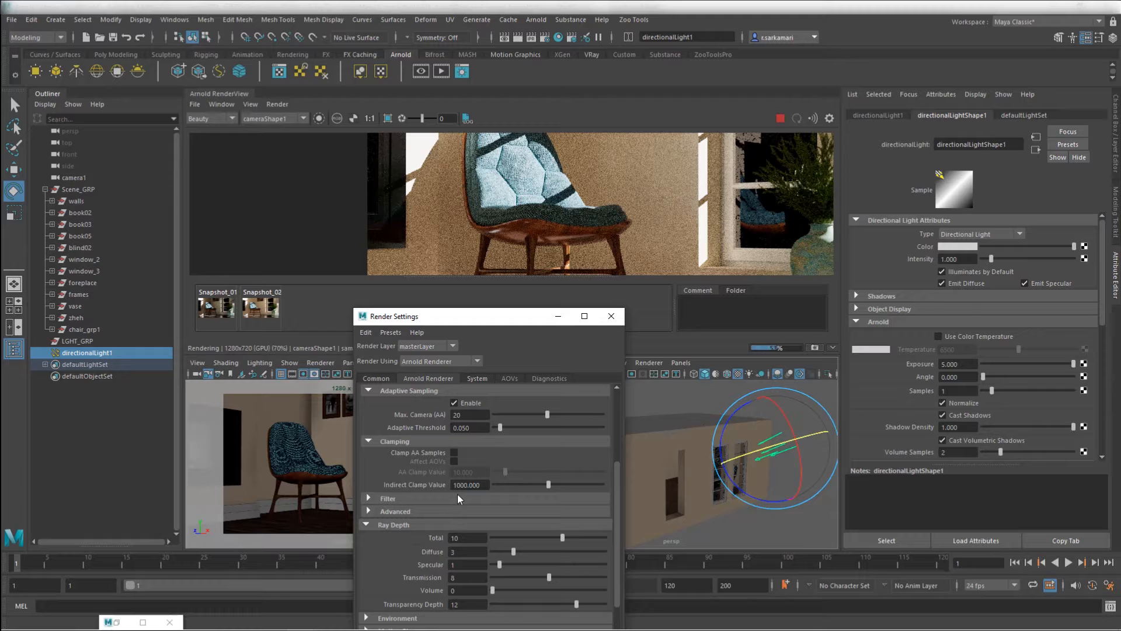
drag(488, 316, 457, 205)
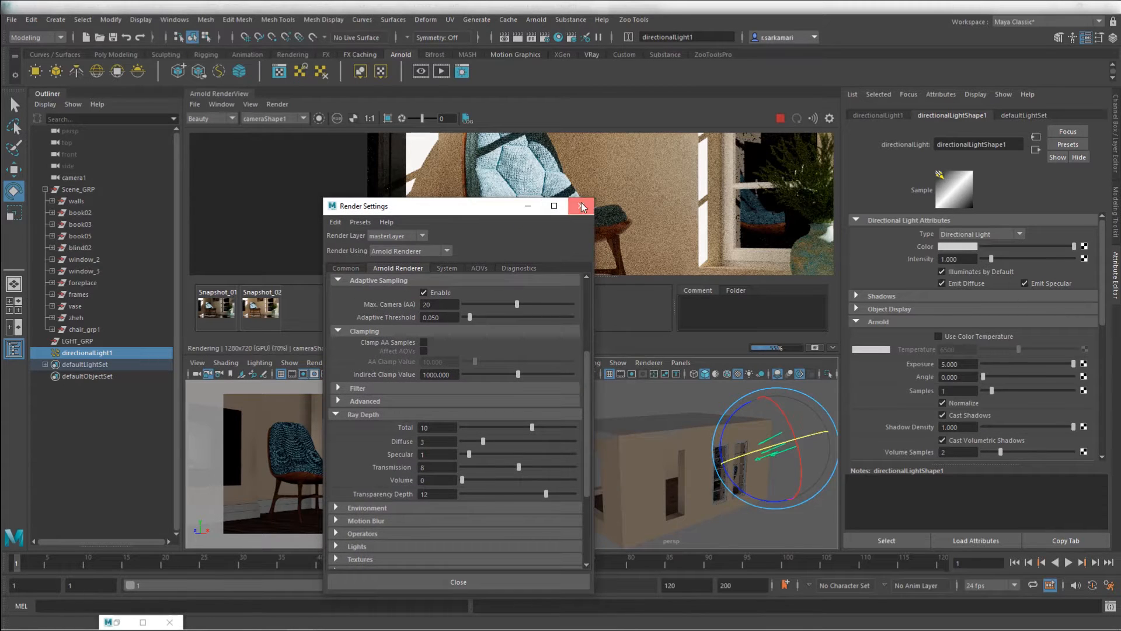
click(580, 205)
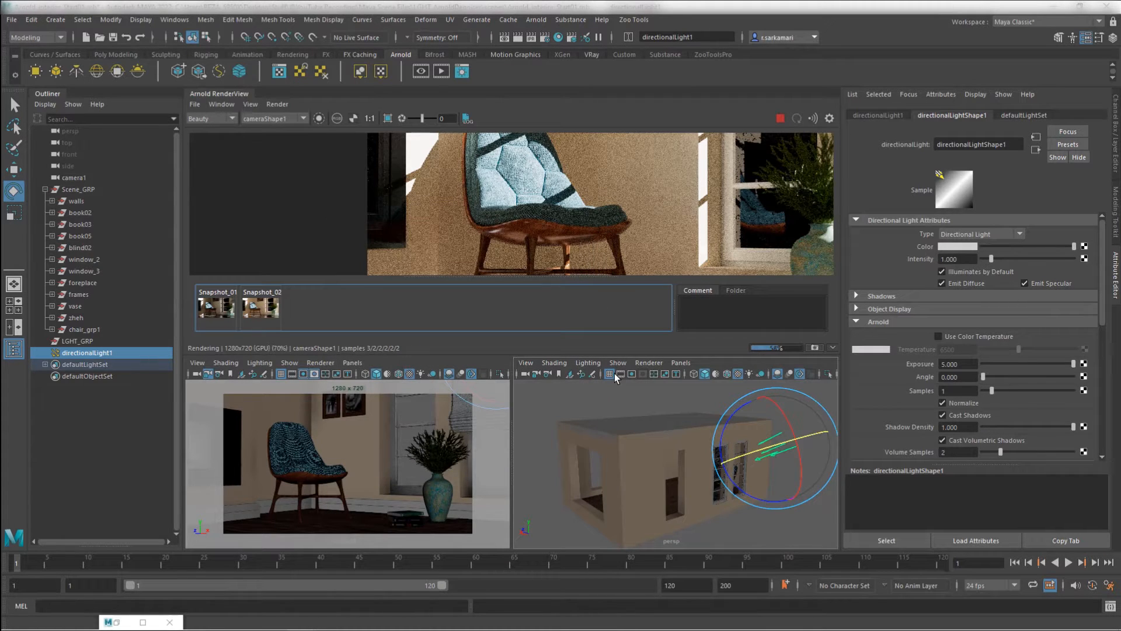
- Stop the live render and examine the sunlit patches on the baseboard and floor beside the chair legs
scroll(569, 213, down, 1)
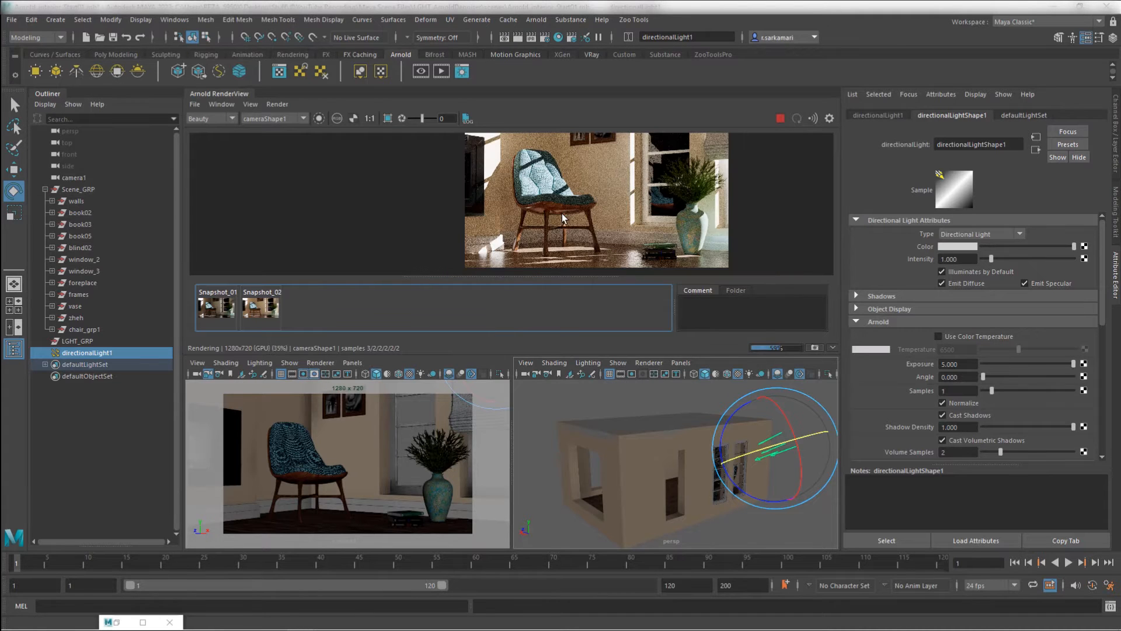
middle_drag(547, 226, 443, 245)
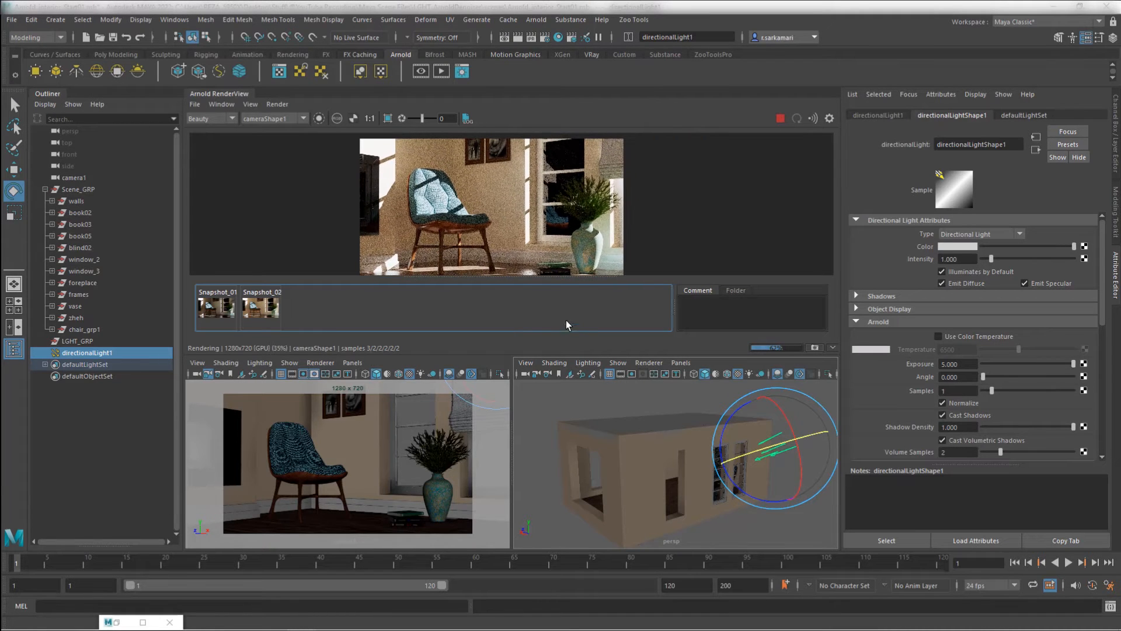
key(Escape)
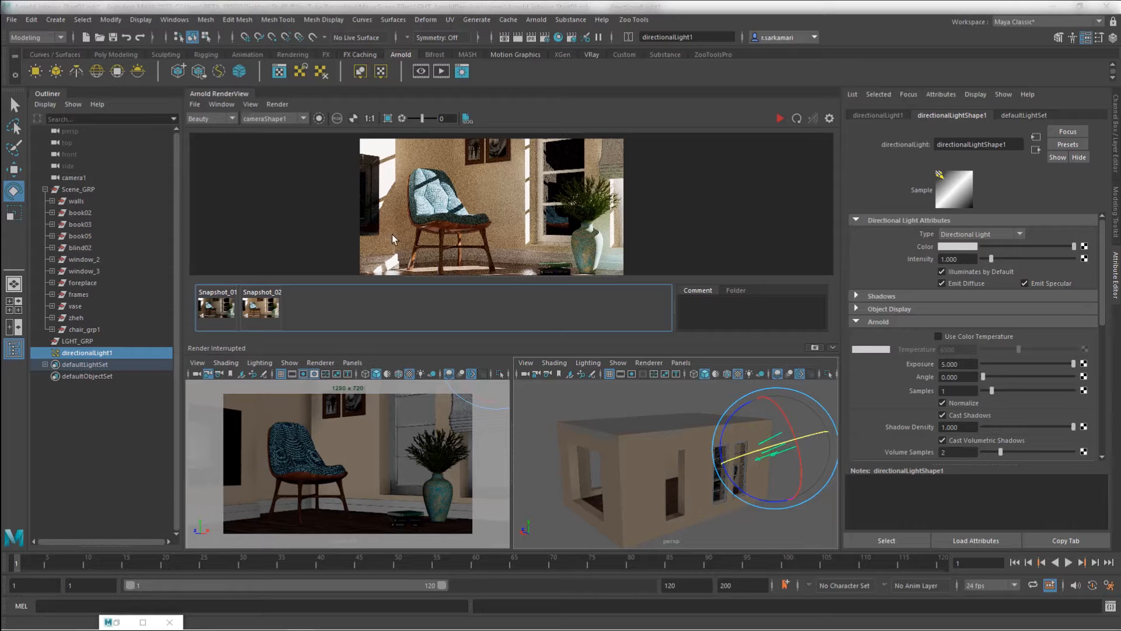
scroll(398, 241, up, 3)
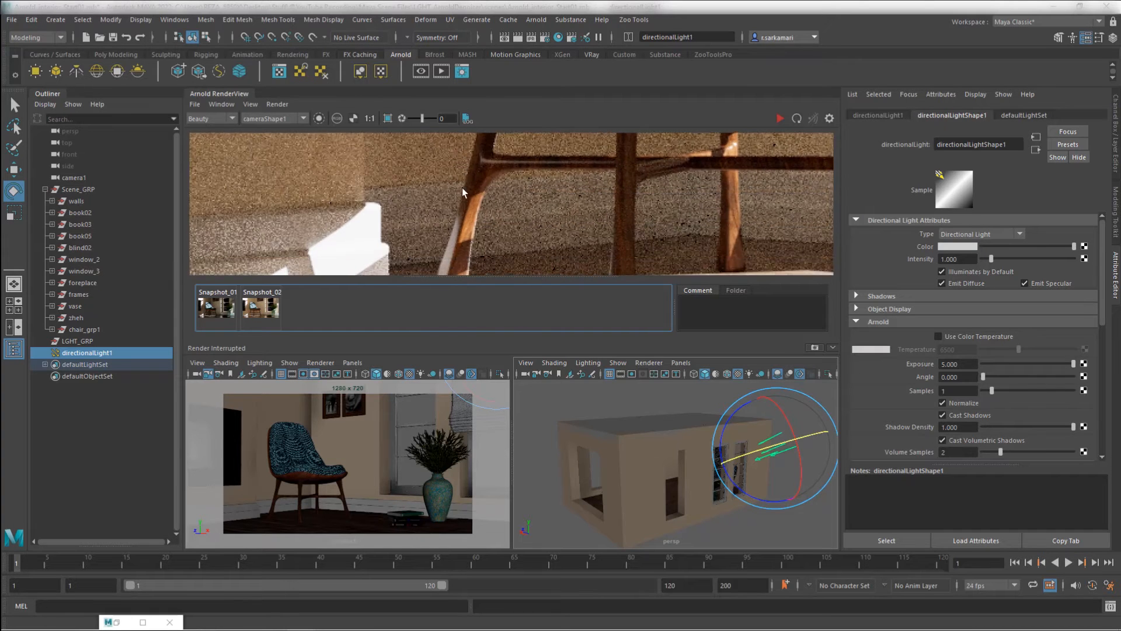
middle_drag(460, 249, 493, 173)
middle_drag(432, 195, 470, 209)
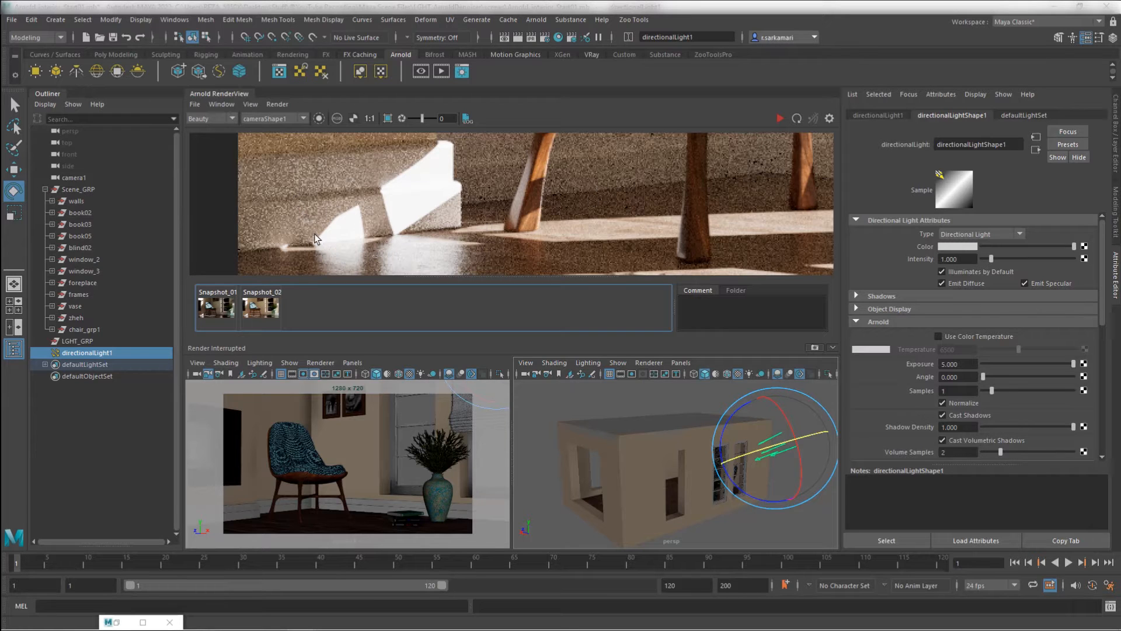
- Set the Camera (AA) samples to 4, followed by 5, and close the Render Settings
click(544, 37)
scroll(365, 274, up, 5)
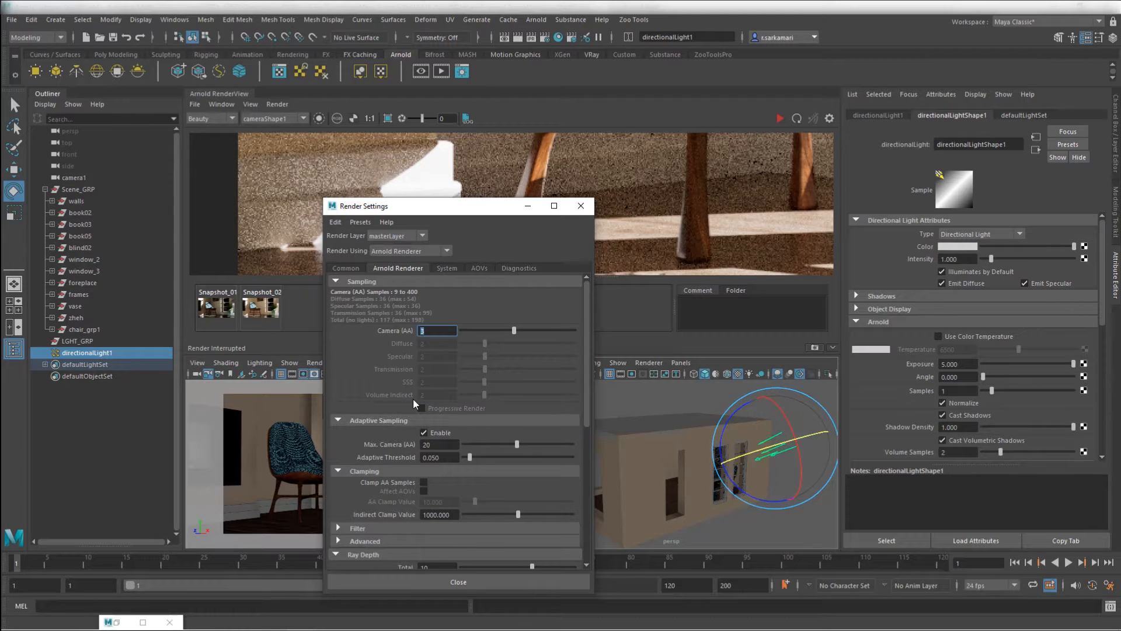
text(4)
key(Return)
text(5)
key(Return)
click(586, 212)
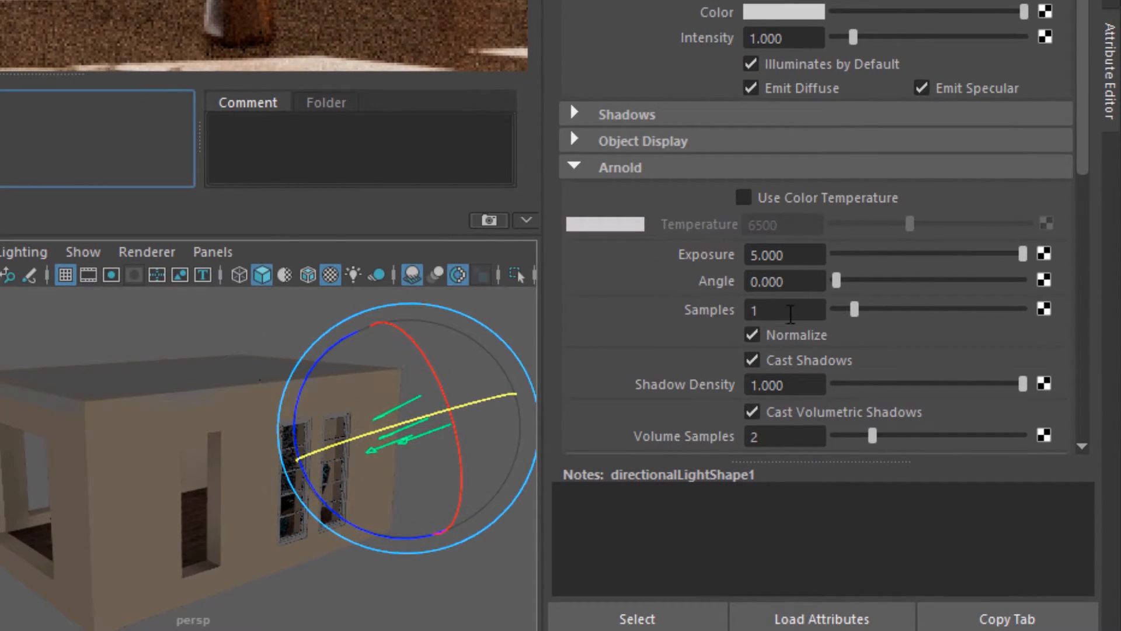
- Set the directional light's Arnold Samples to 12
click(791, 307)
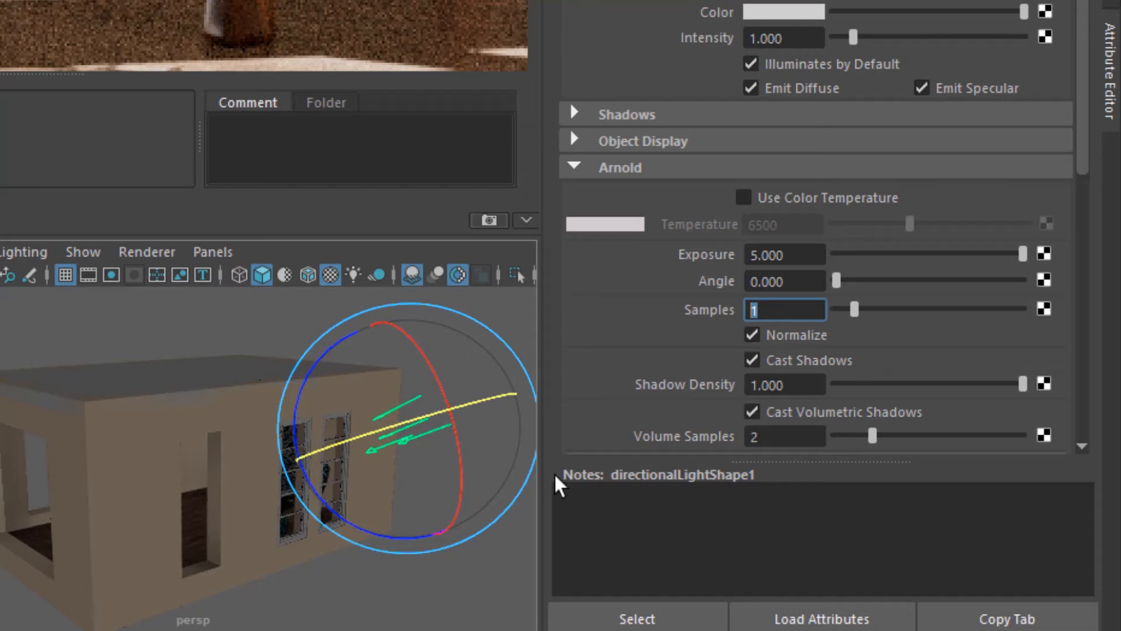
text(12)
key(Return)
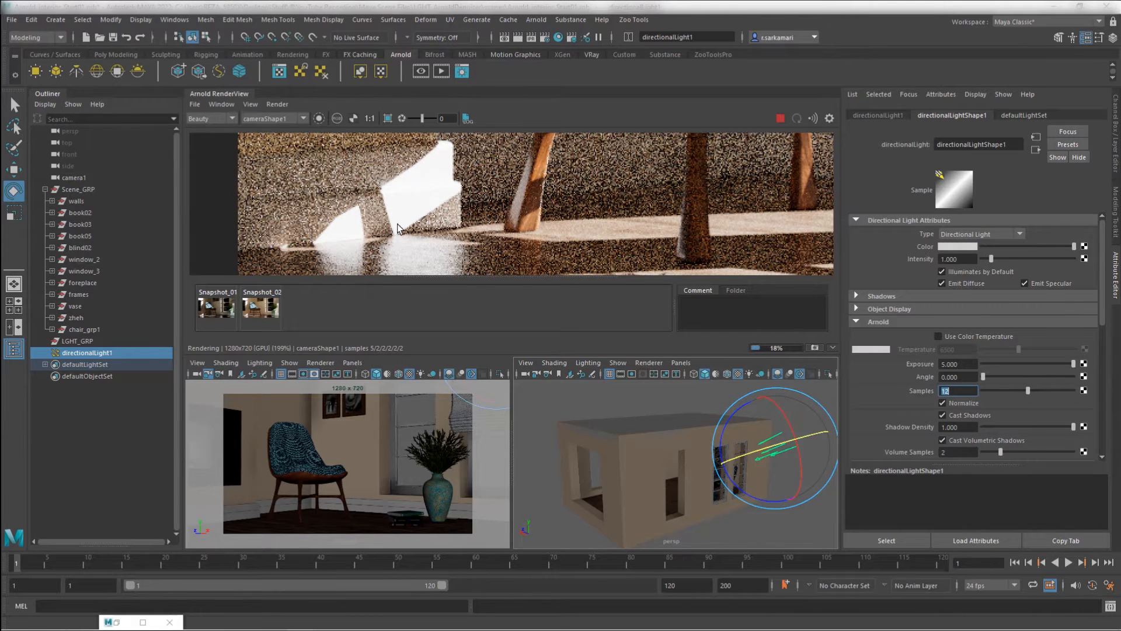
- Set the directional light's Arnold Angle to 5 to soften its shadows
click(944, 378)
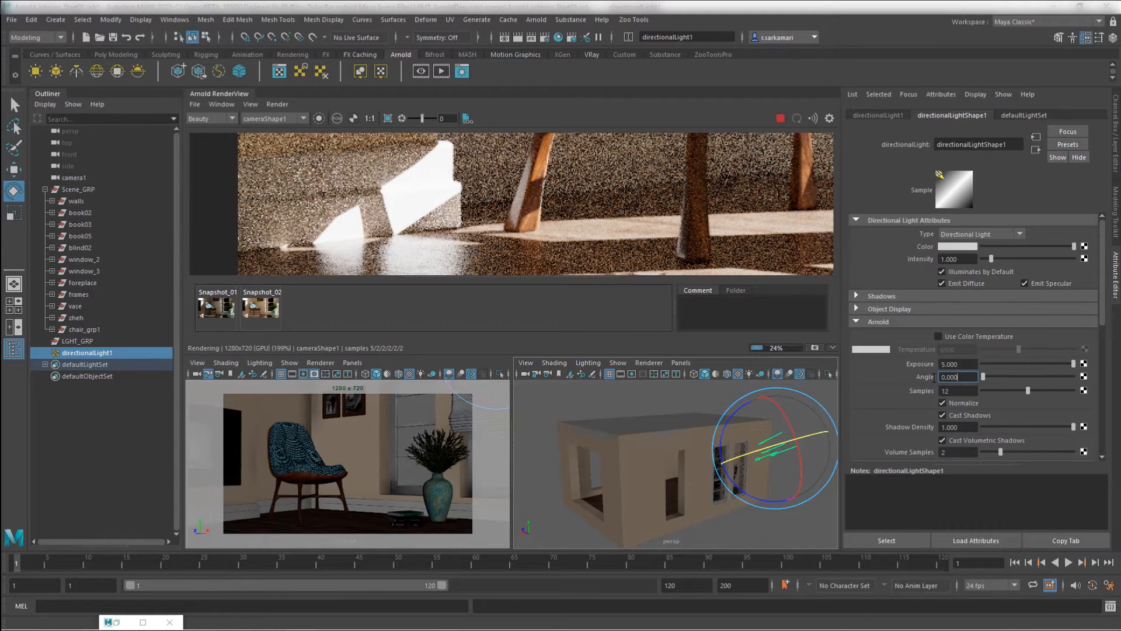
drag(959, 379, 933, 382)
text(5)
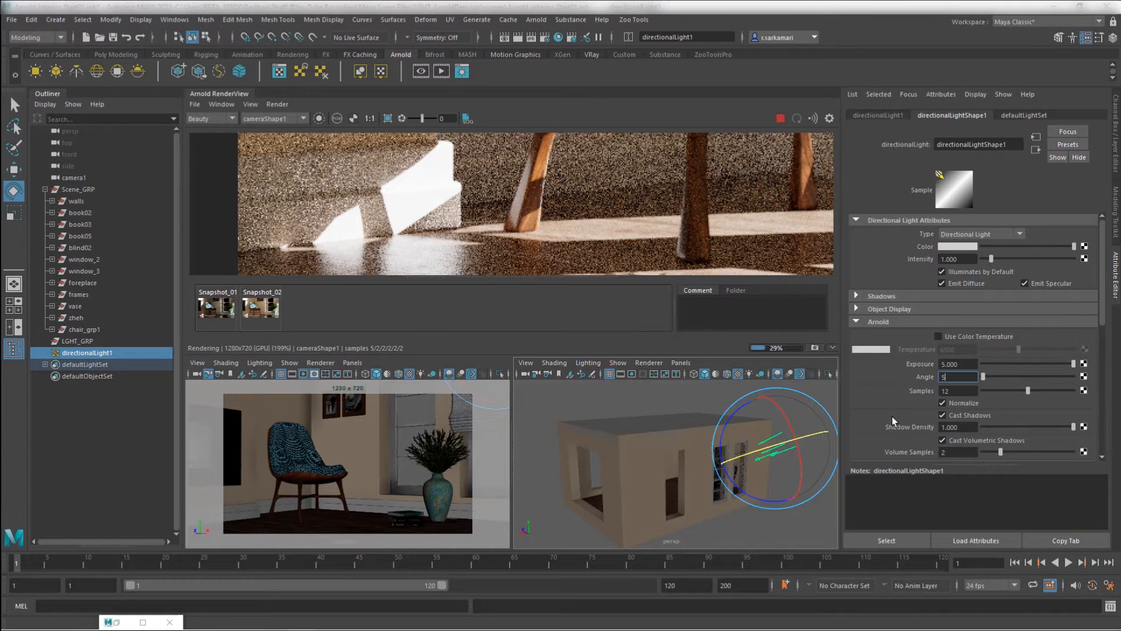
key(Return)
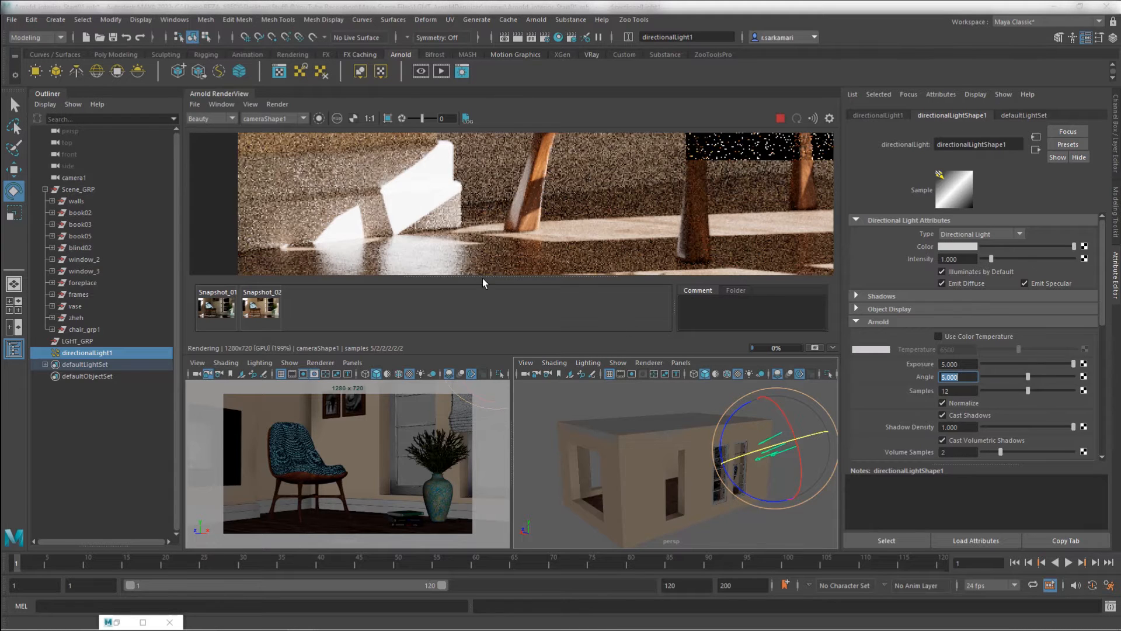
- Crop the render to the sunlit patches on the baseboard and set the directional light's Arnold Angle to 4
click(387, 118)
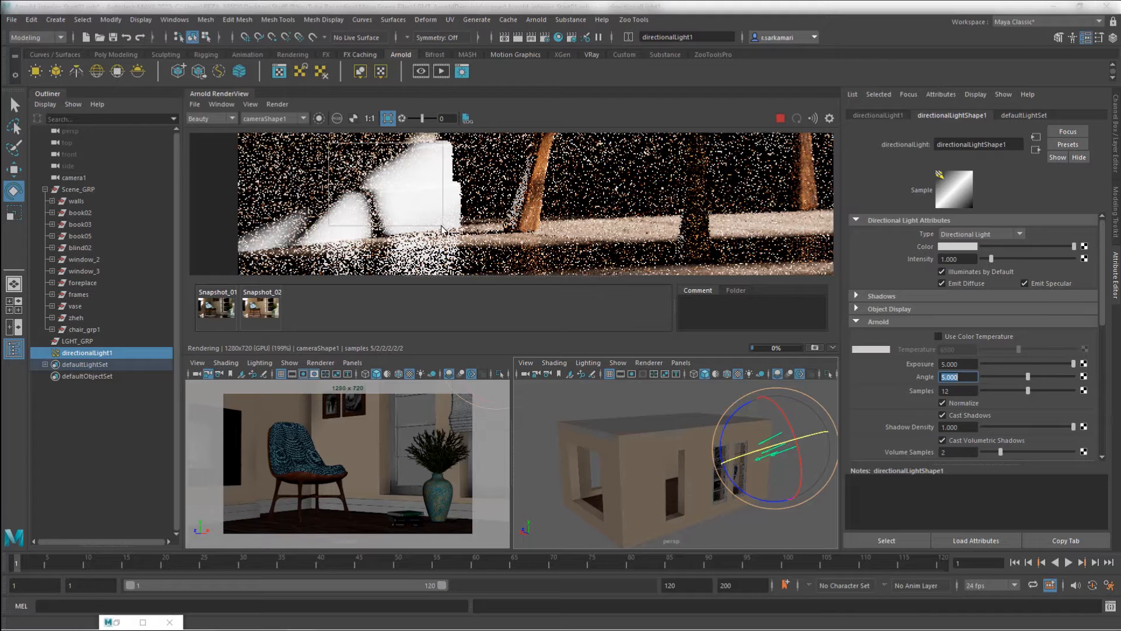
drag(328, 142, 480, 260)
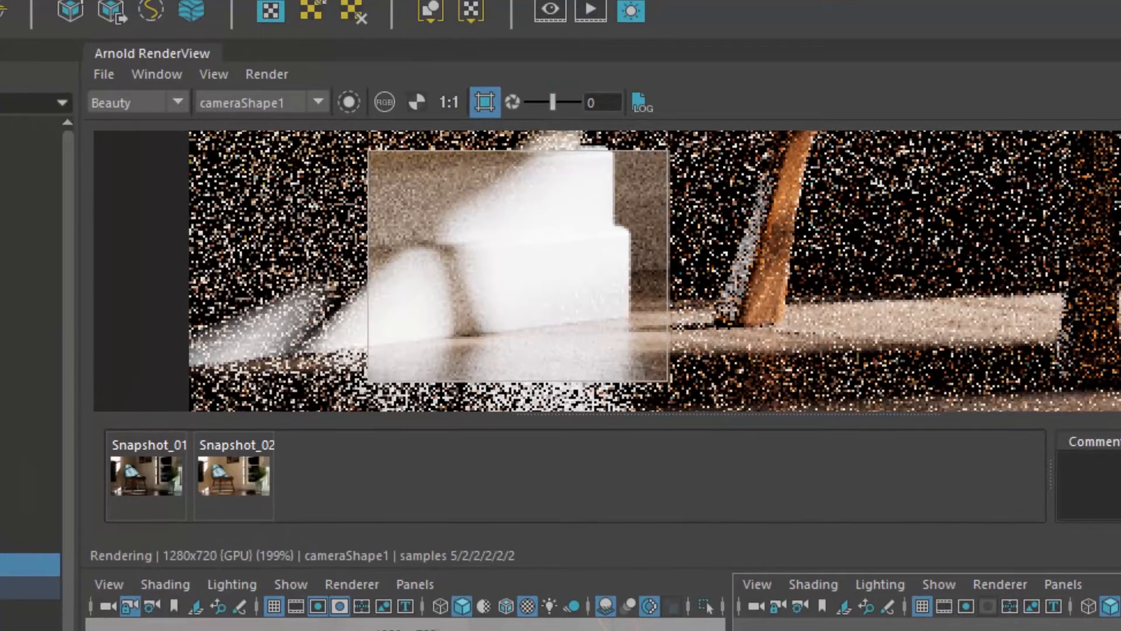
key(Return)
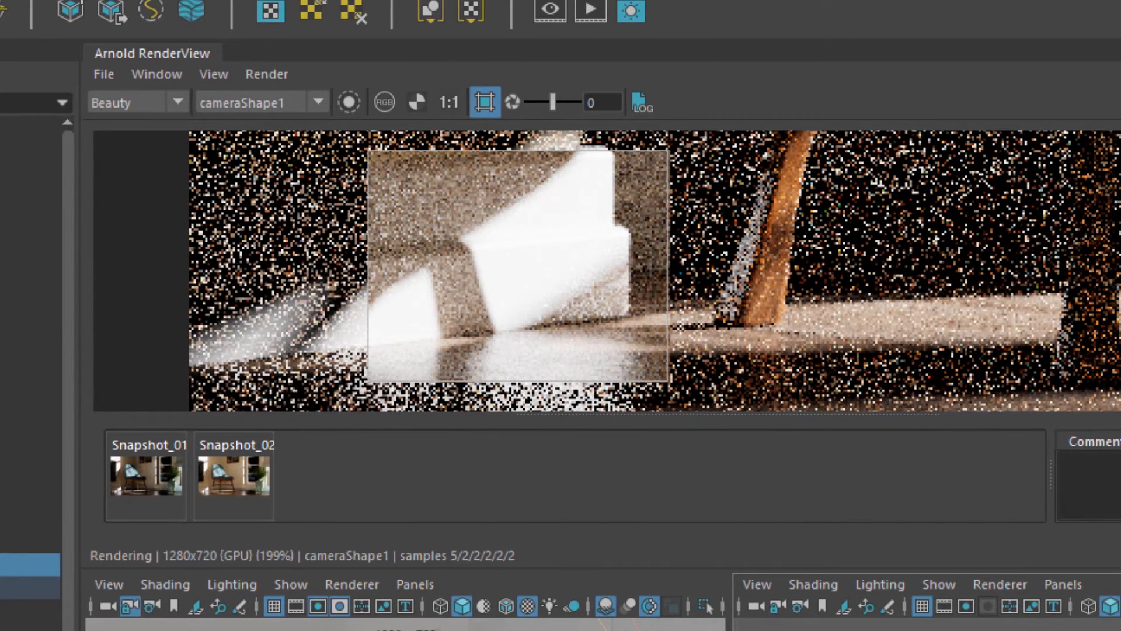
key(Return)
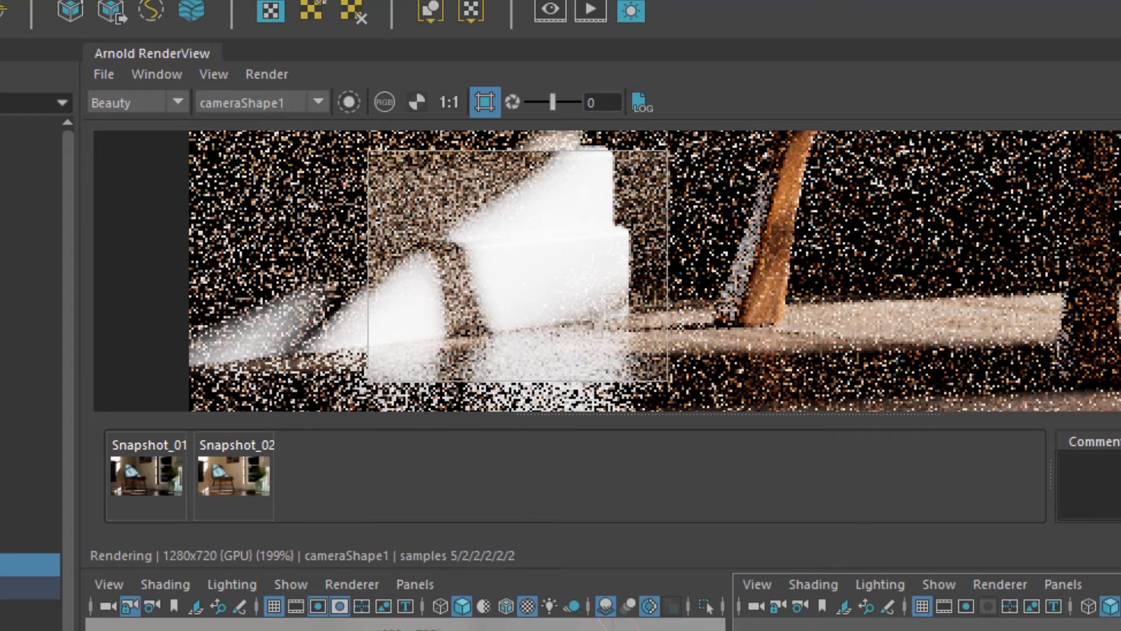
key(Return)
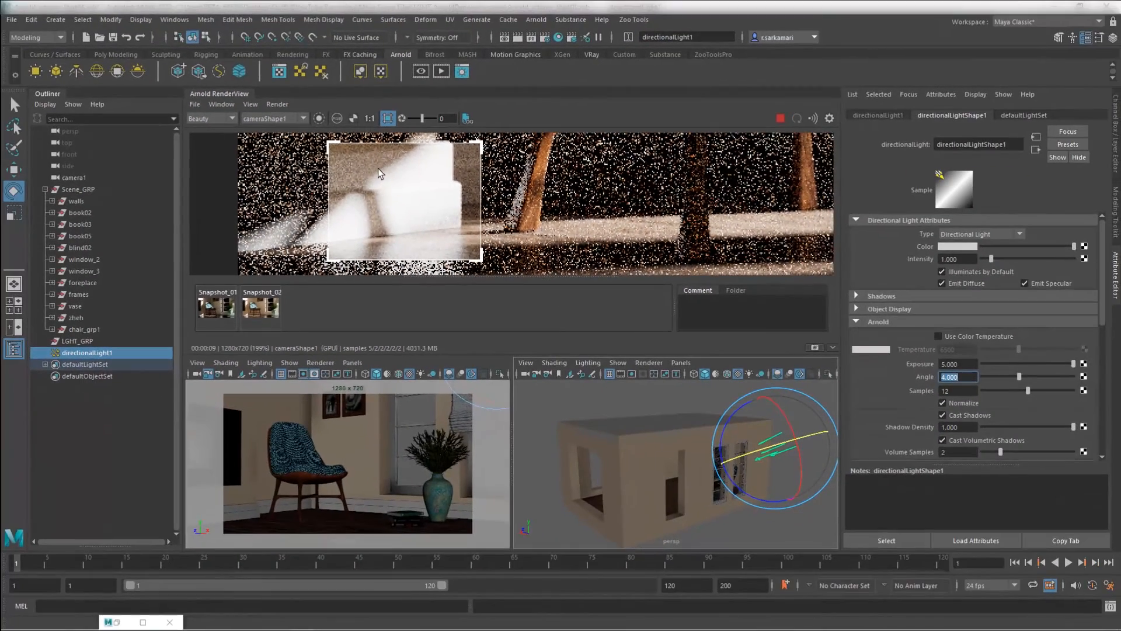
- Tint the directional light yellow at hue 50.790 and reduce the color's saturation to a barely warm white
click(949, 248)
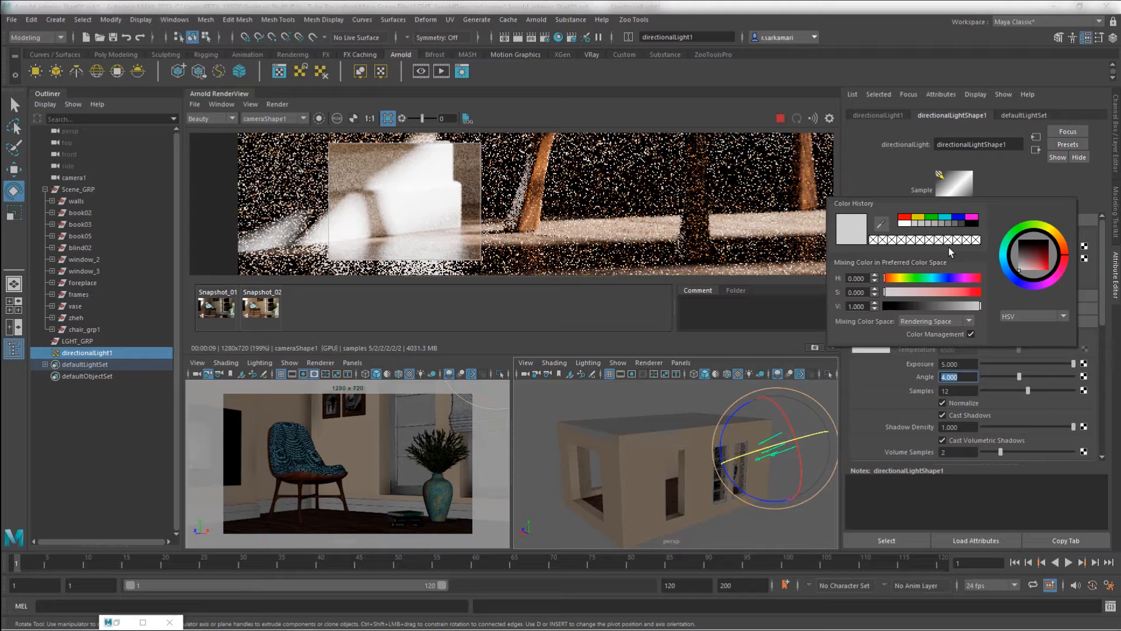
click(1056, 236)
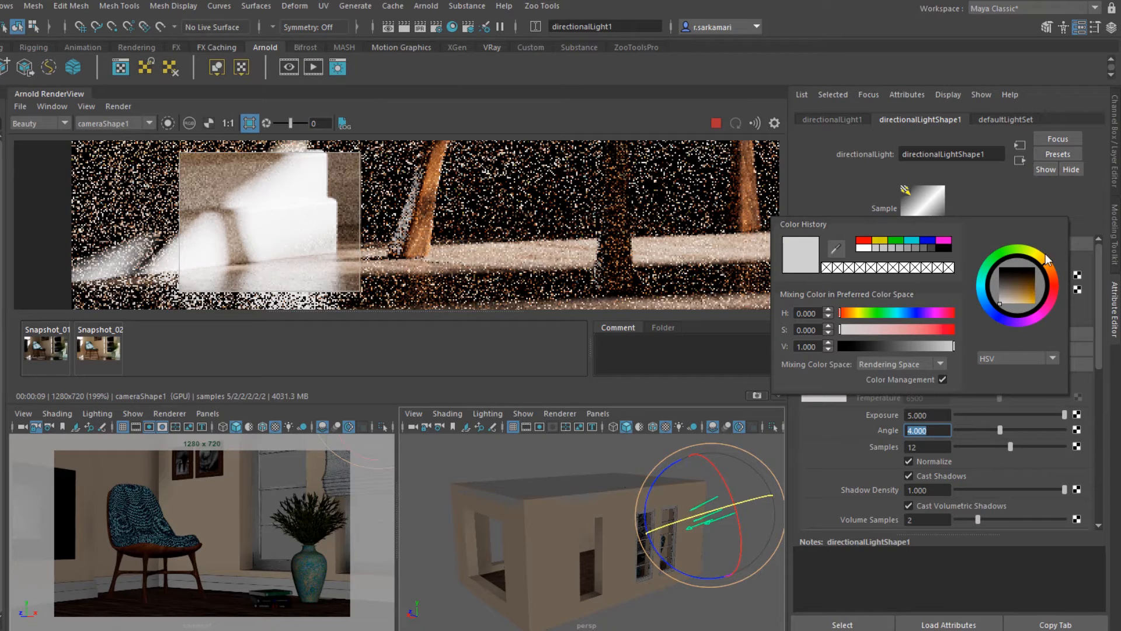
drag(1017, 297, 1051, 309)
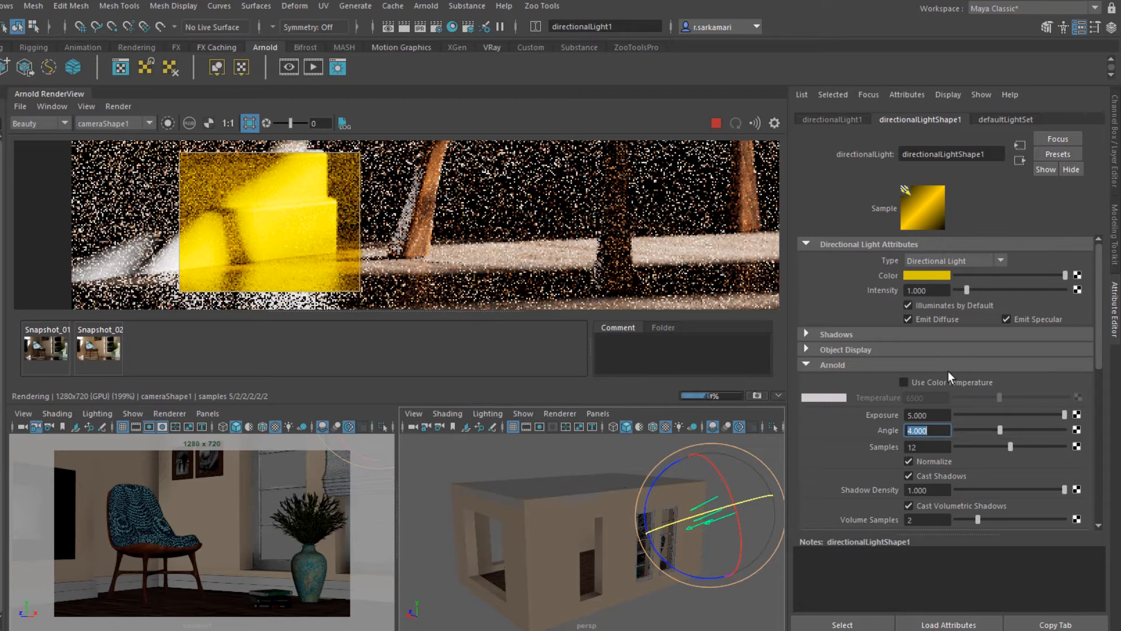
click(925, 277)
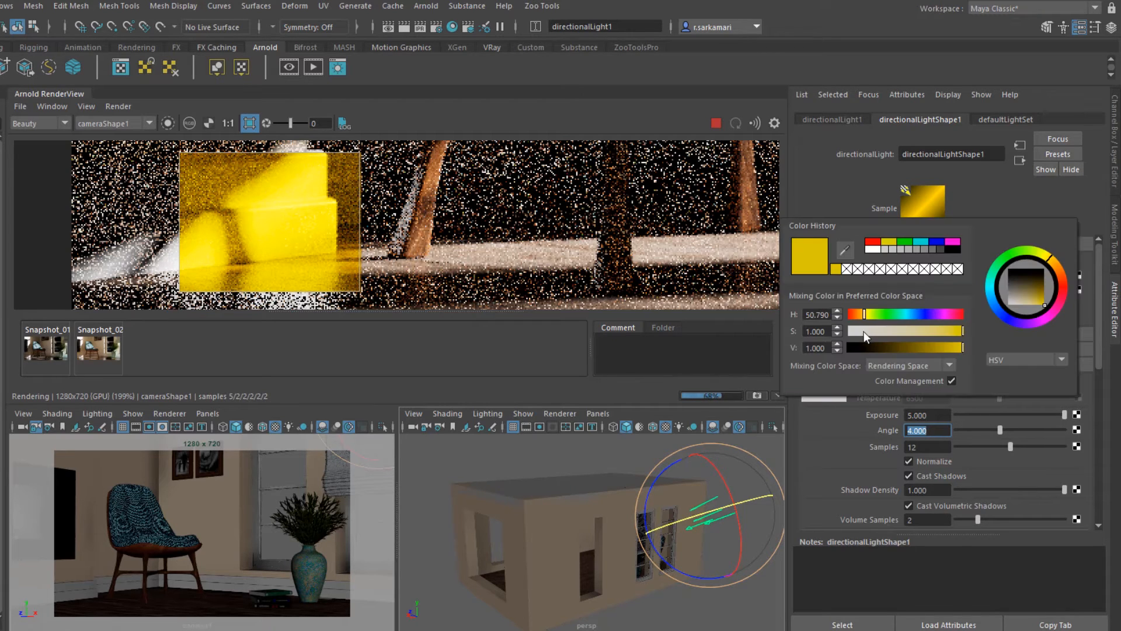
drag(864, 331, 858, 332)
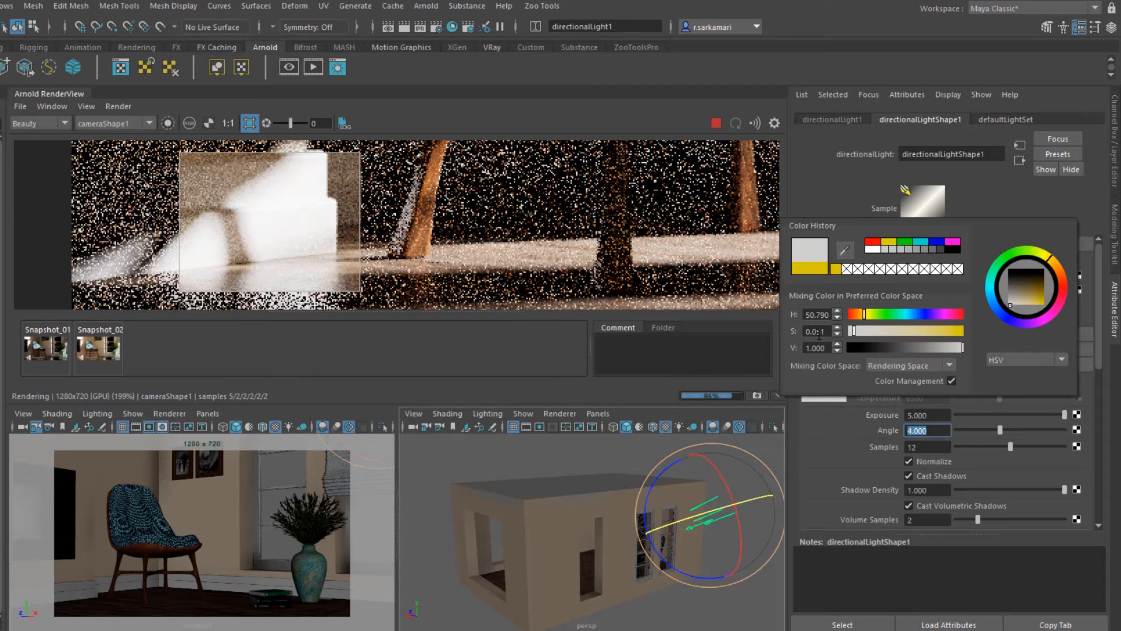
drag(816, 332, 824, 331)
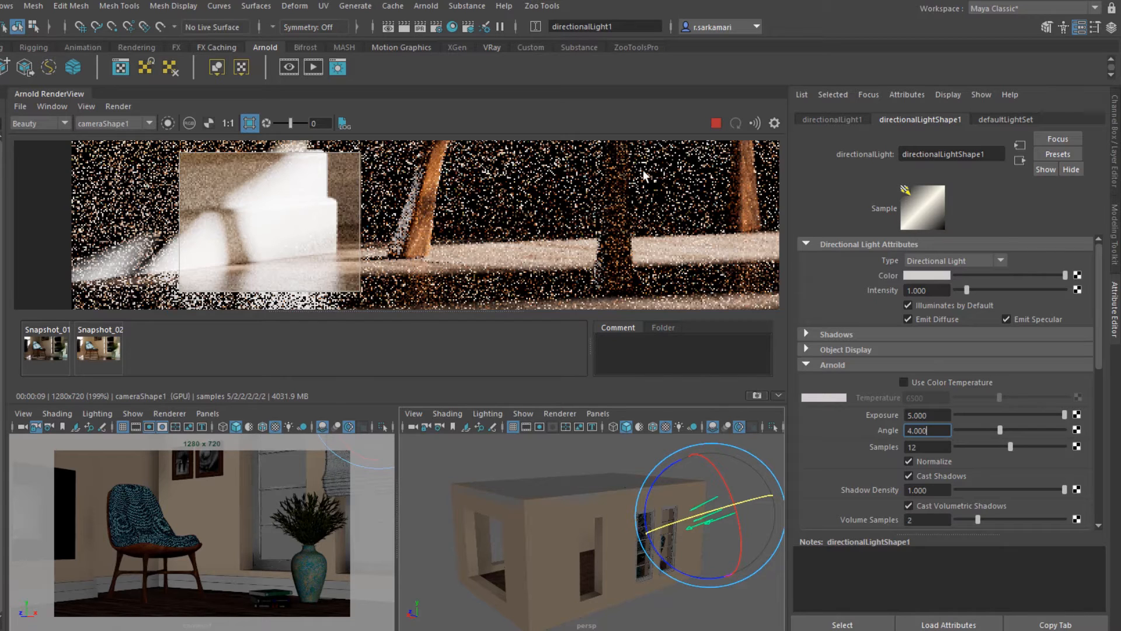
- Store a snapshot of the cropped render, compare it with Snapshot_02, and return to the live image
click(756, 395)
click(100, 355)
click(136, 351)
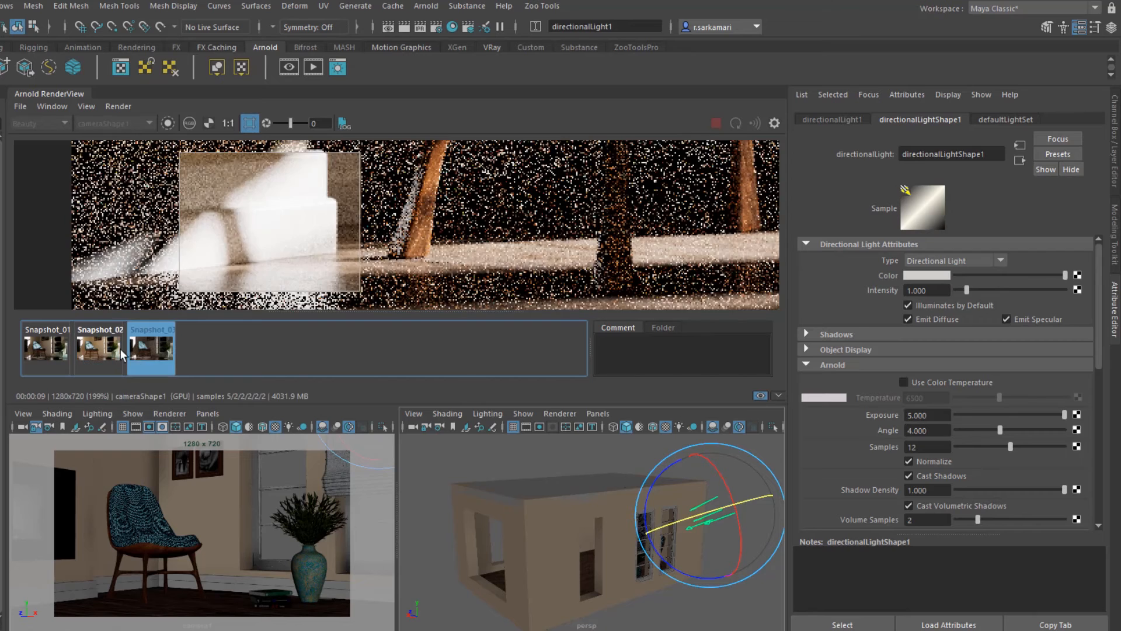
click(115, 352)
click(137, 349)
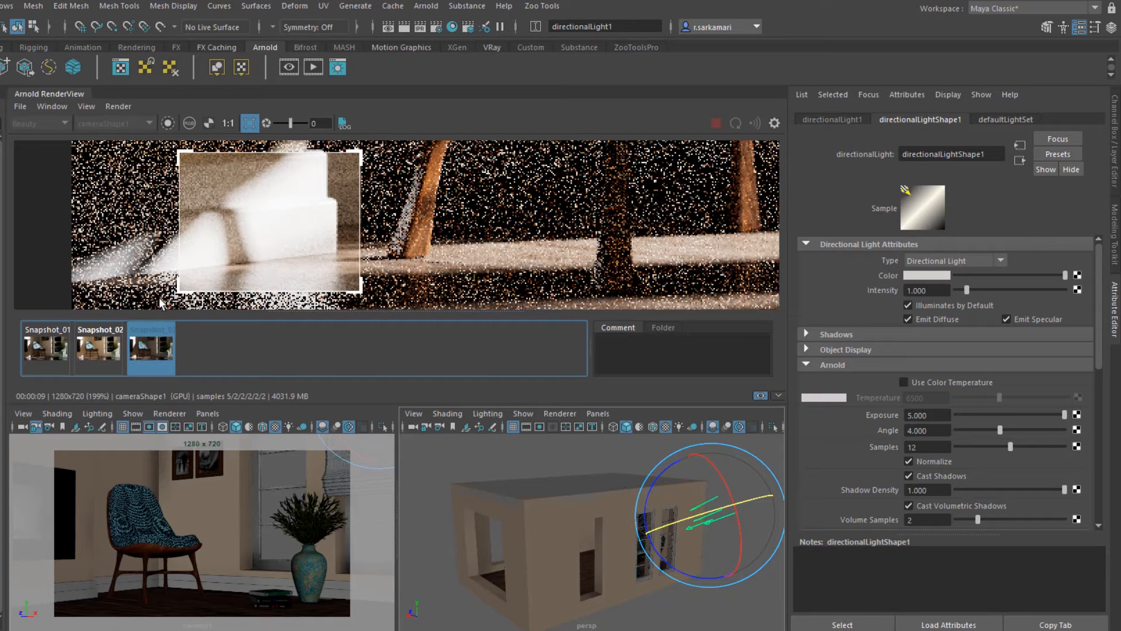
click(119, 341)
click(142, 349)
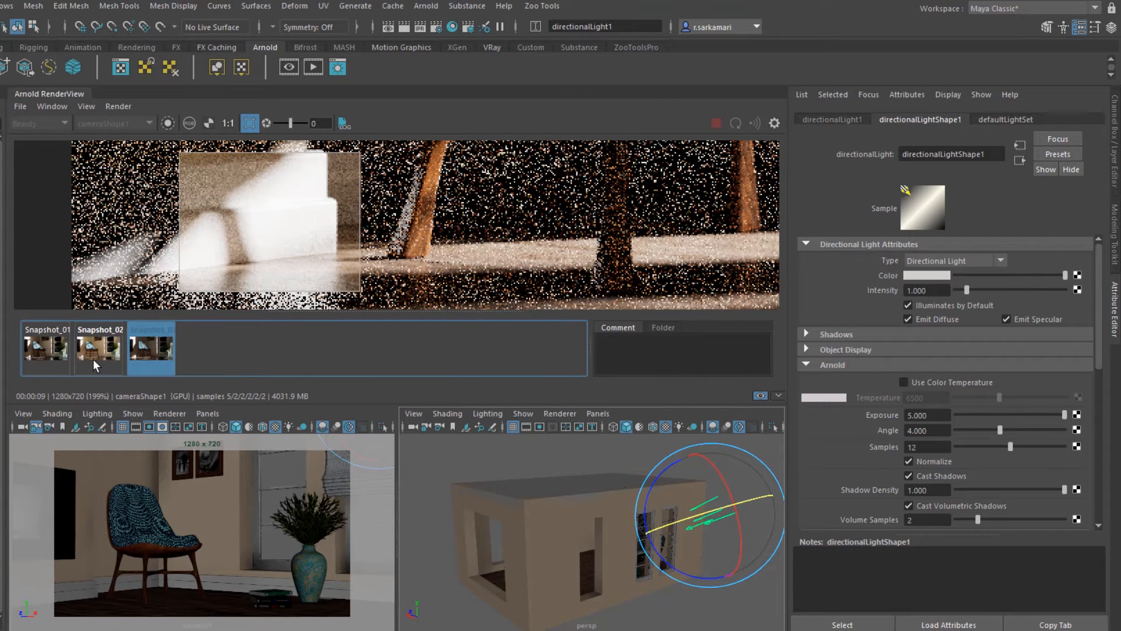
click(93, 359)
click(151, 349)
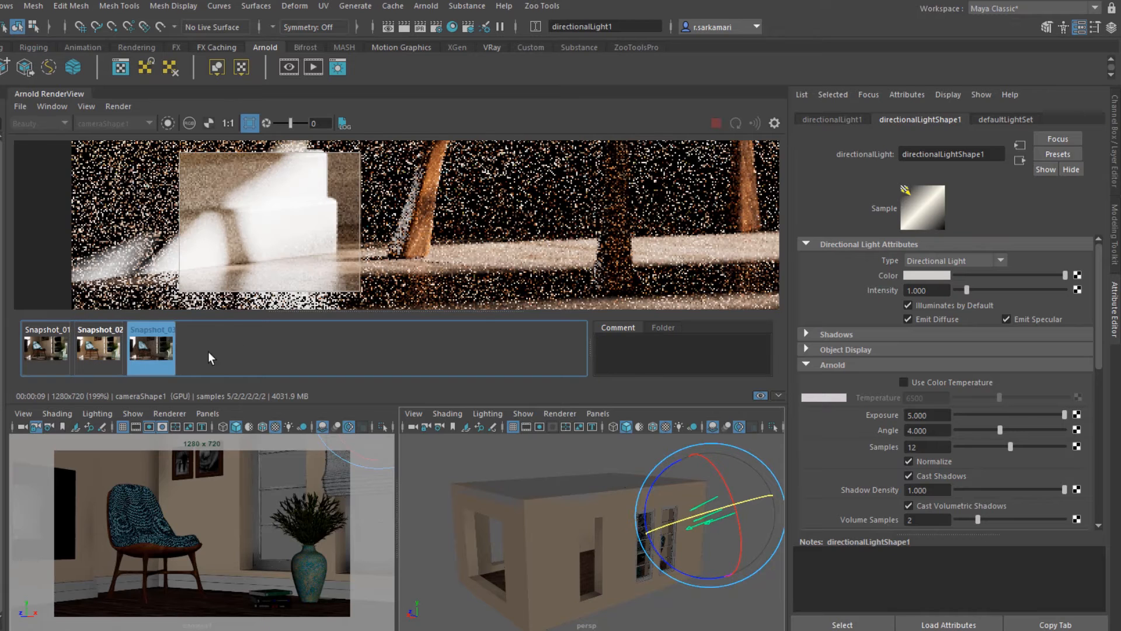
click(155, 353)
- Remove the crop region to render the full frame and set the directional light's Arnold Samples to 6
scroll(333, 246, down, 6)
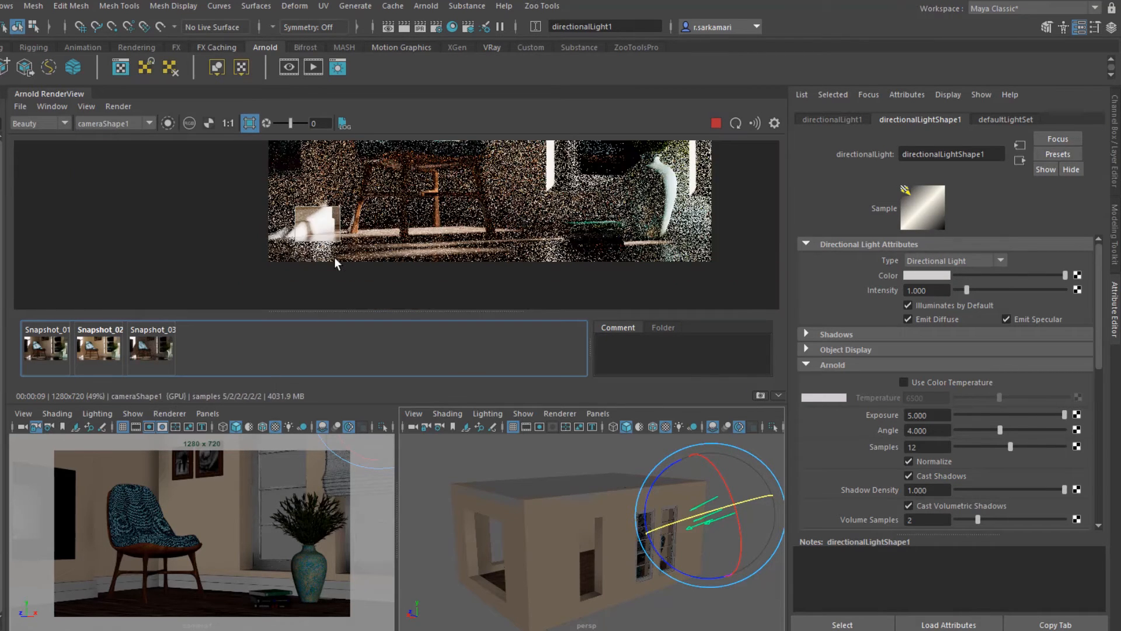
middle_drag(395, 265, 372, 279)
scroll(374, 272, down, 3)
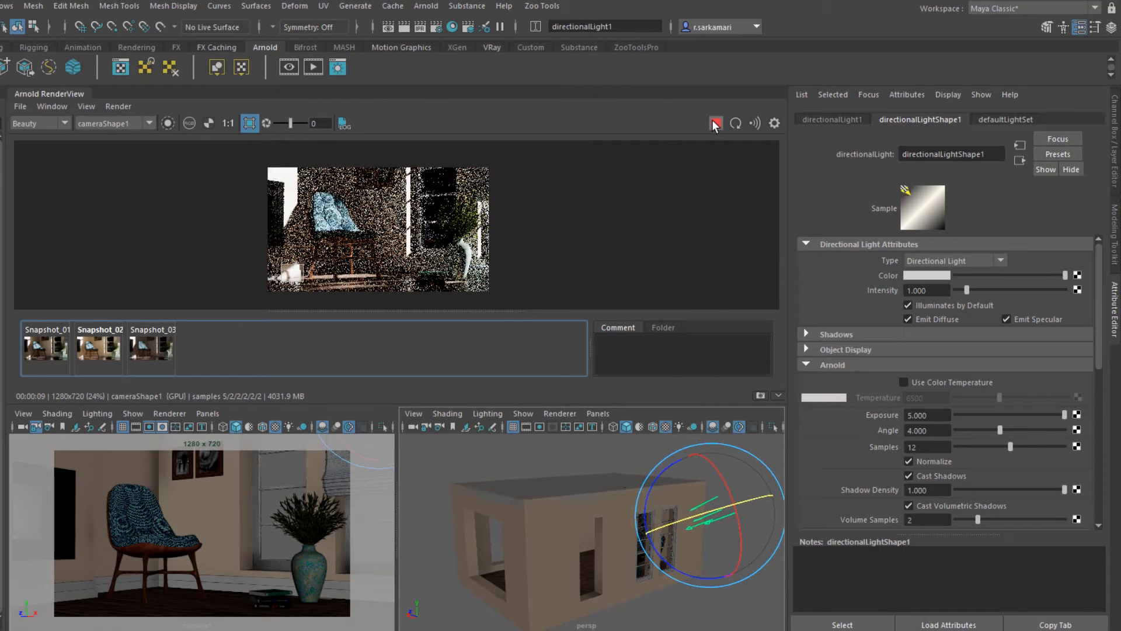
click(249, 123)
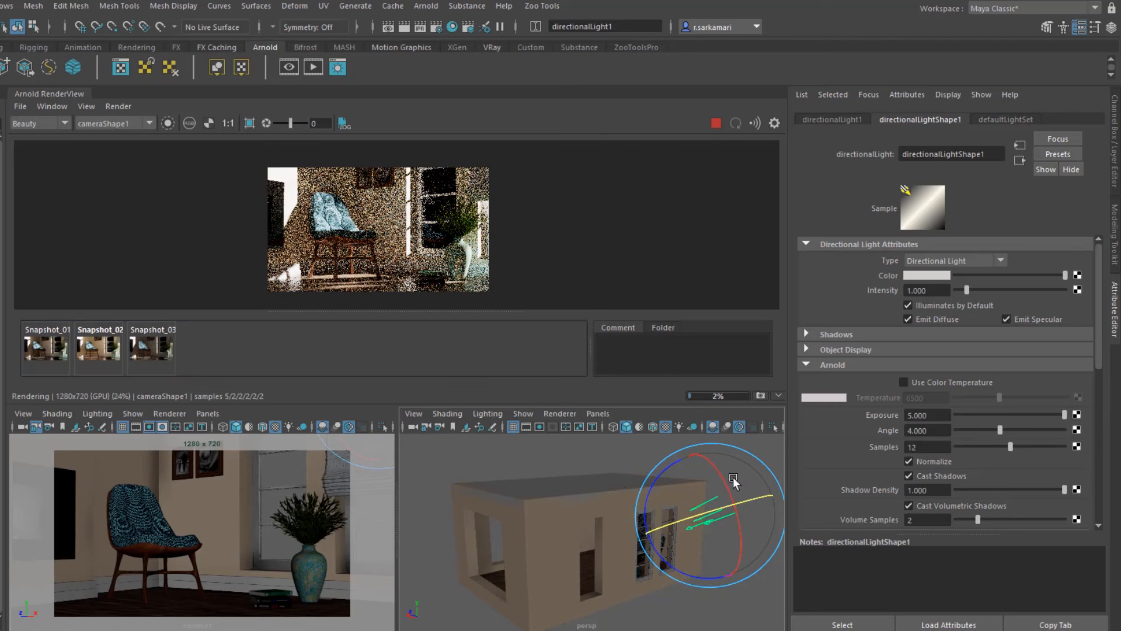
double_click(928, 447)
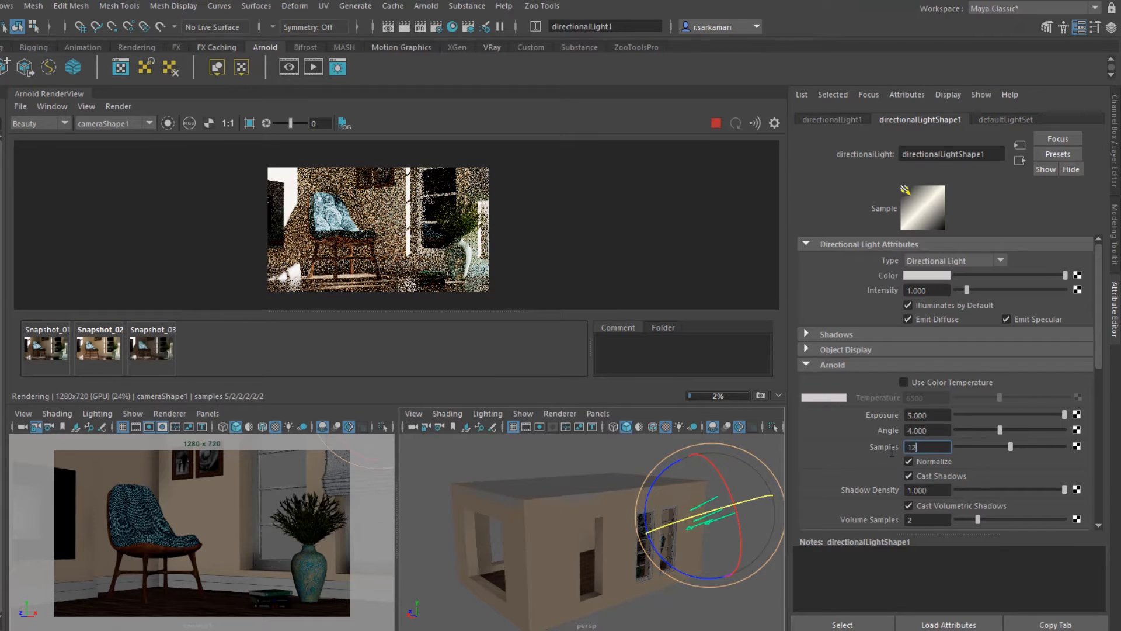
text(6)
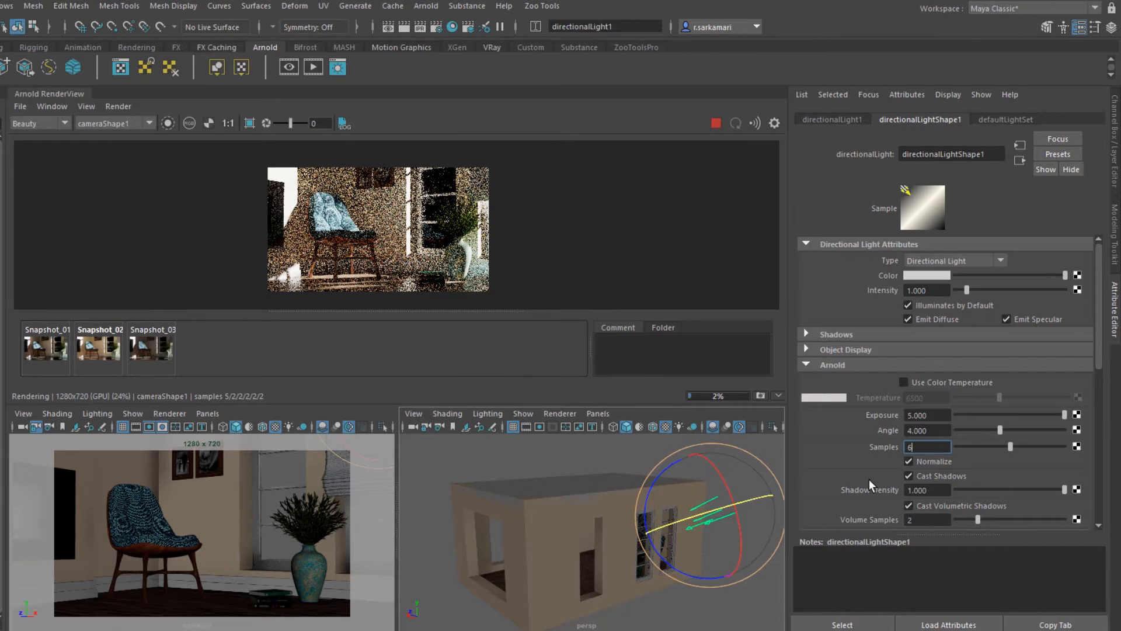
key(Return)
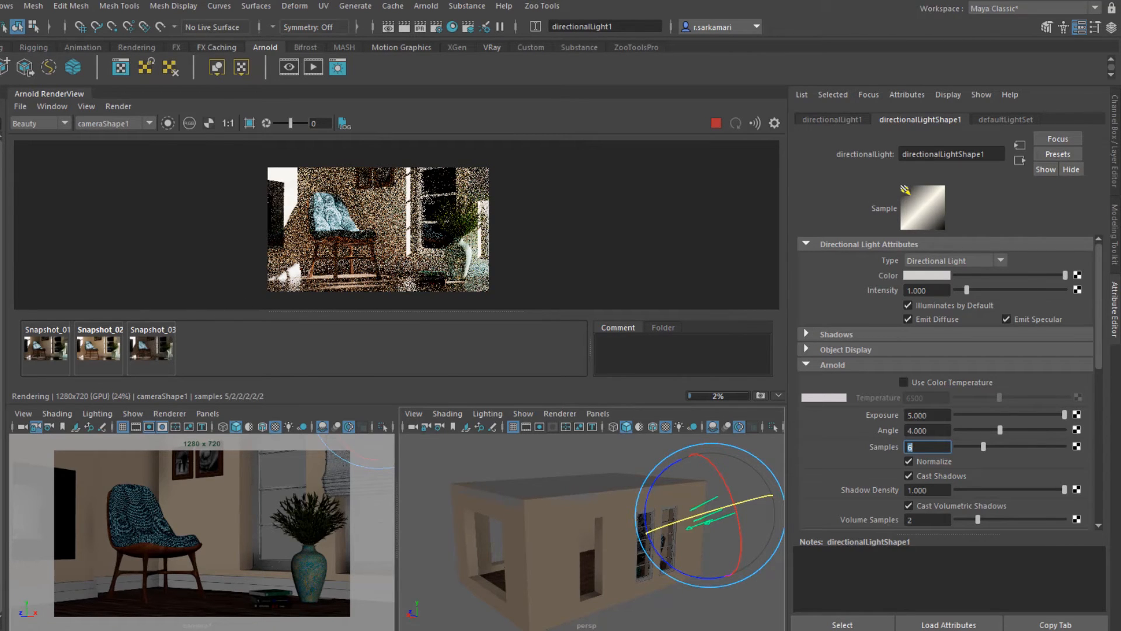
key(Return)
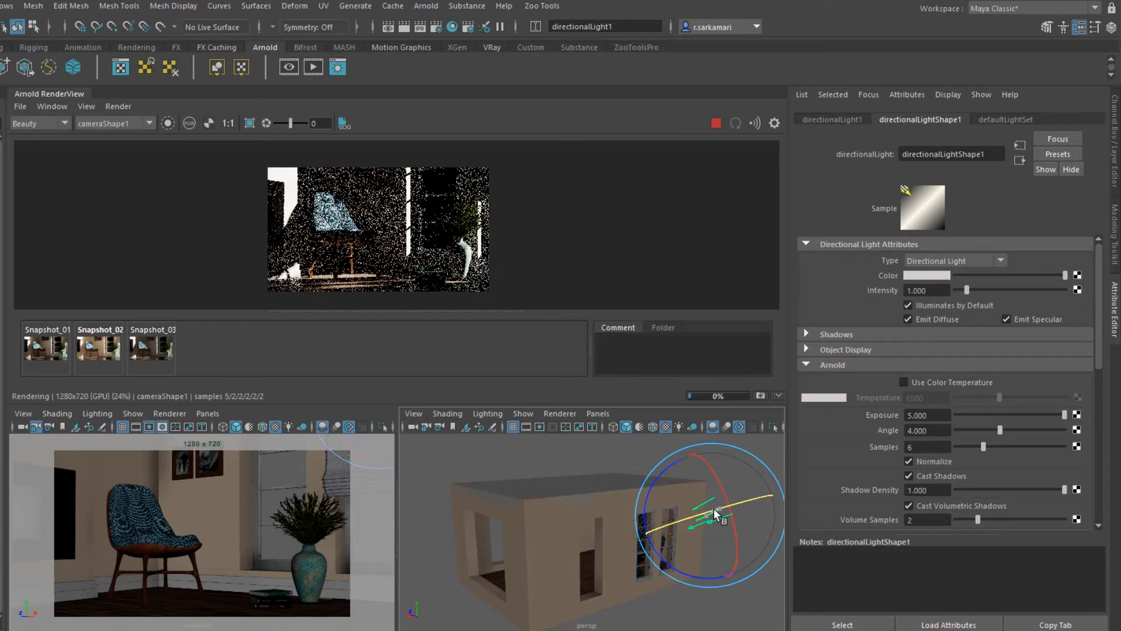
- Rotate the directional light slightly to redirect the sunlight, and set its Arnold Angle to 2.5
drag(716, 509, 735, 496)
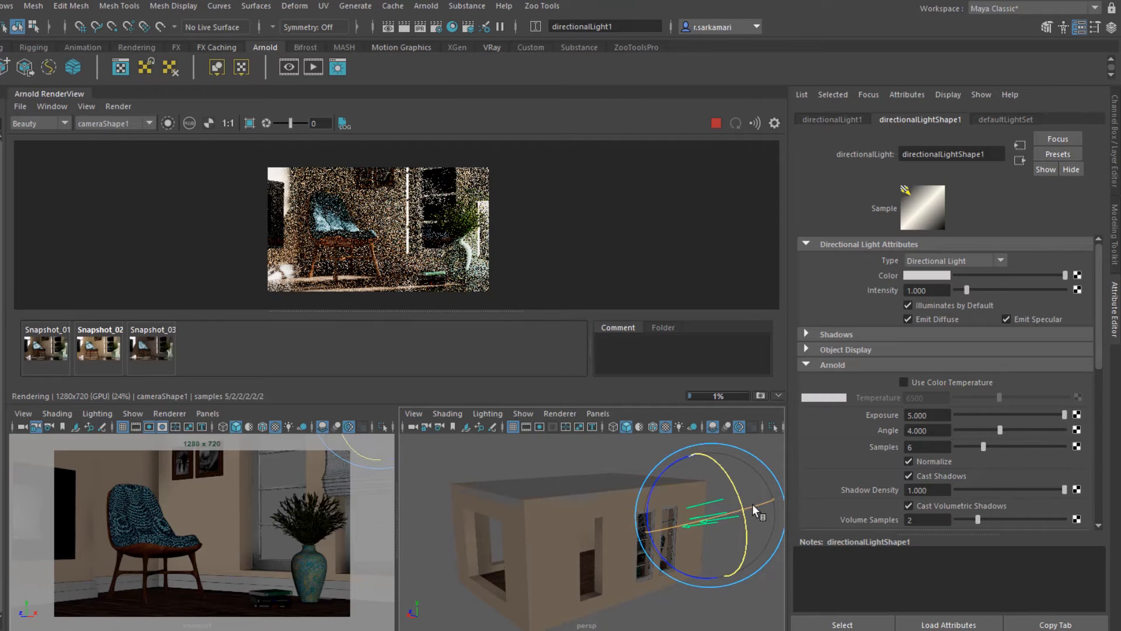
click(918, 430)
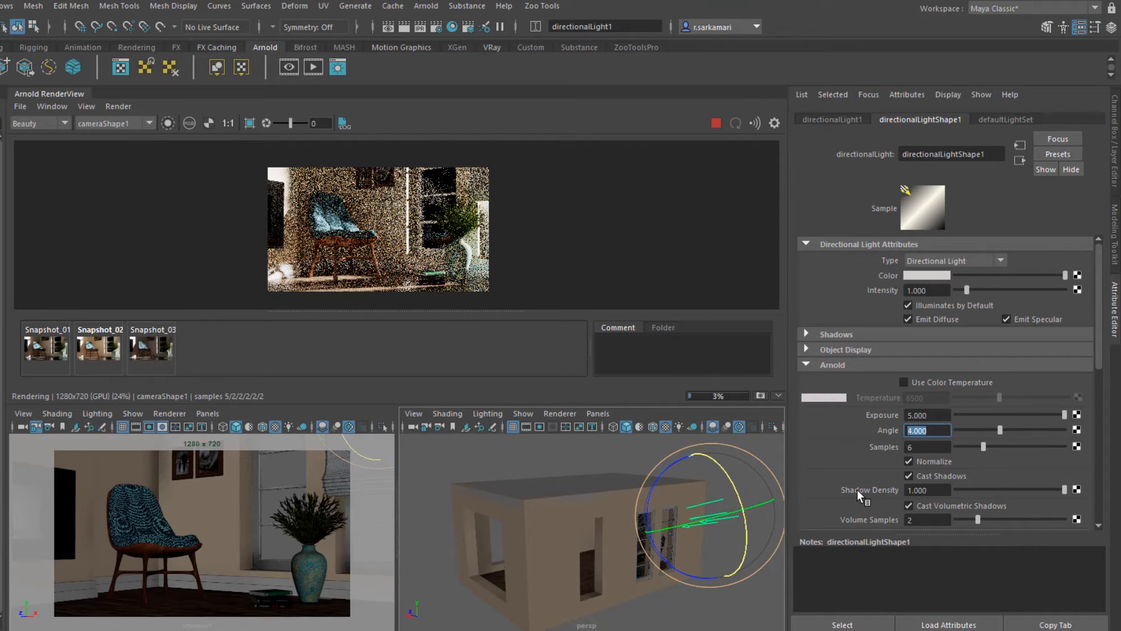
text(2.5)
key(Return)
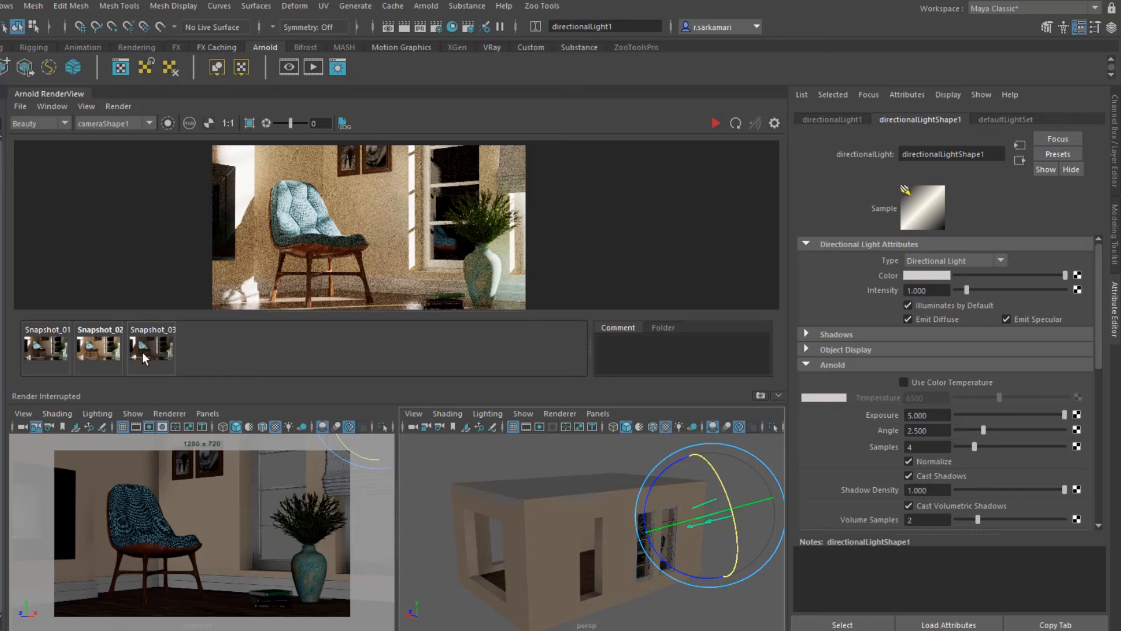
- Delete all three stored snapshots from the render view
right_click(159, 349)
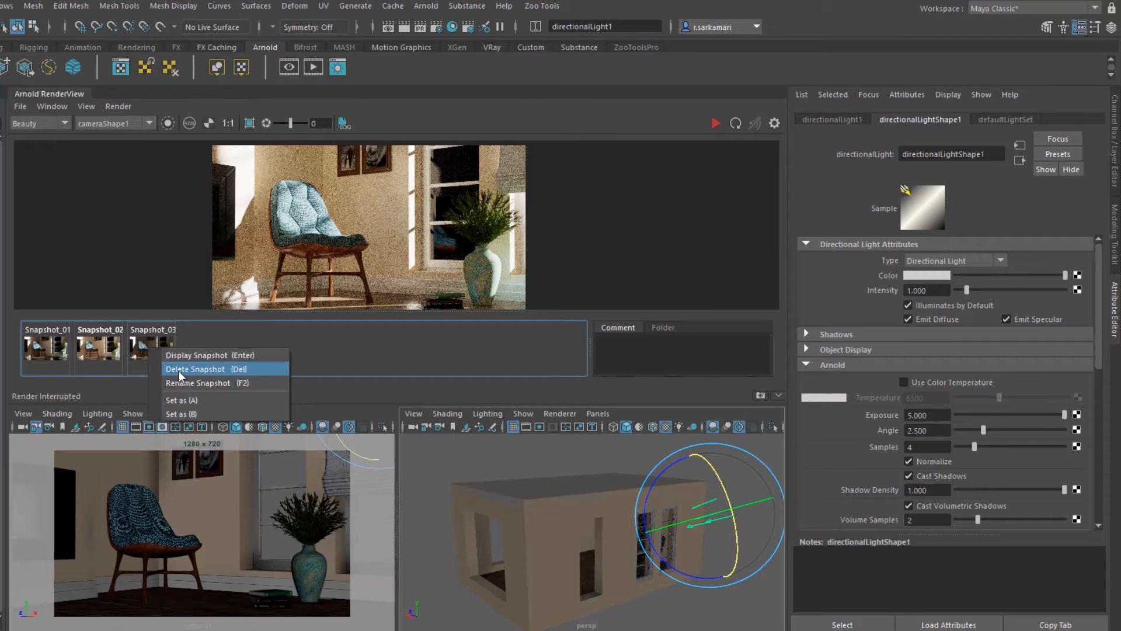
click(179, 370)
right_click(98, 351)
click(108, 374)
right_click(64, 354)
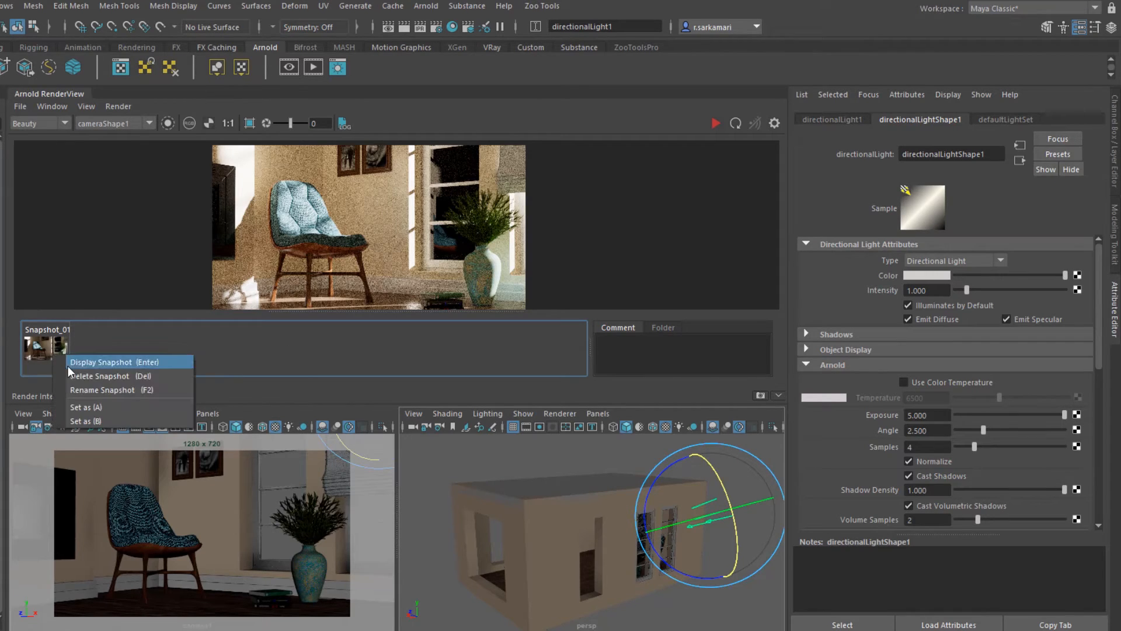
click(75, 376)
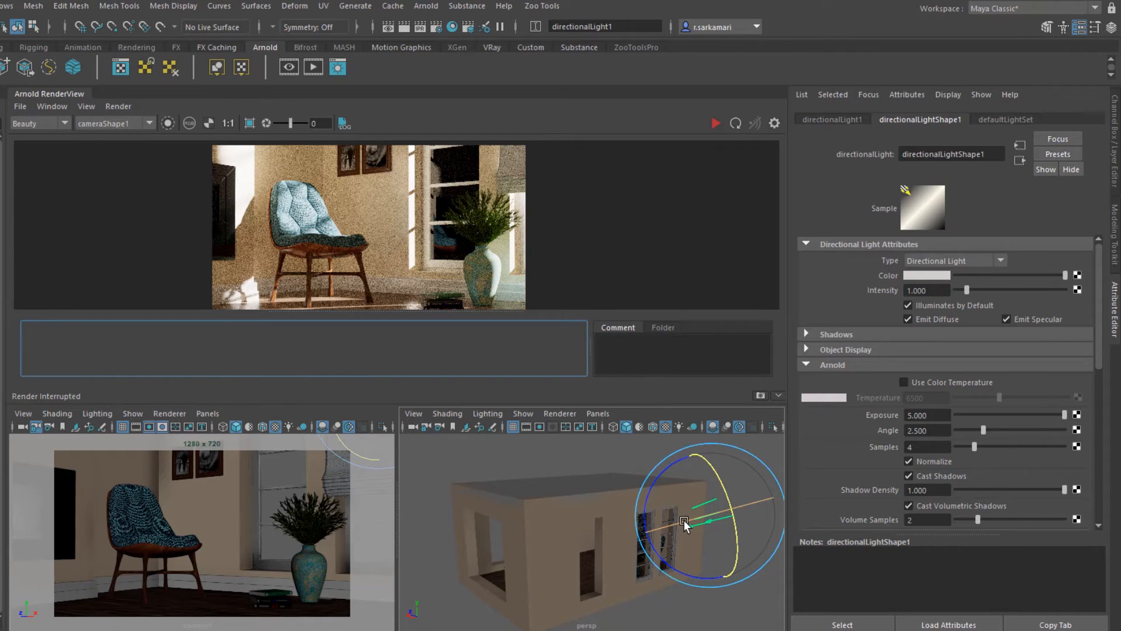
- Bring up the Light Manager and create a skydome light with it
click(116, 629)
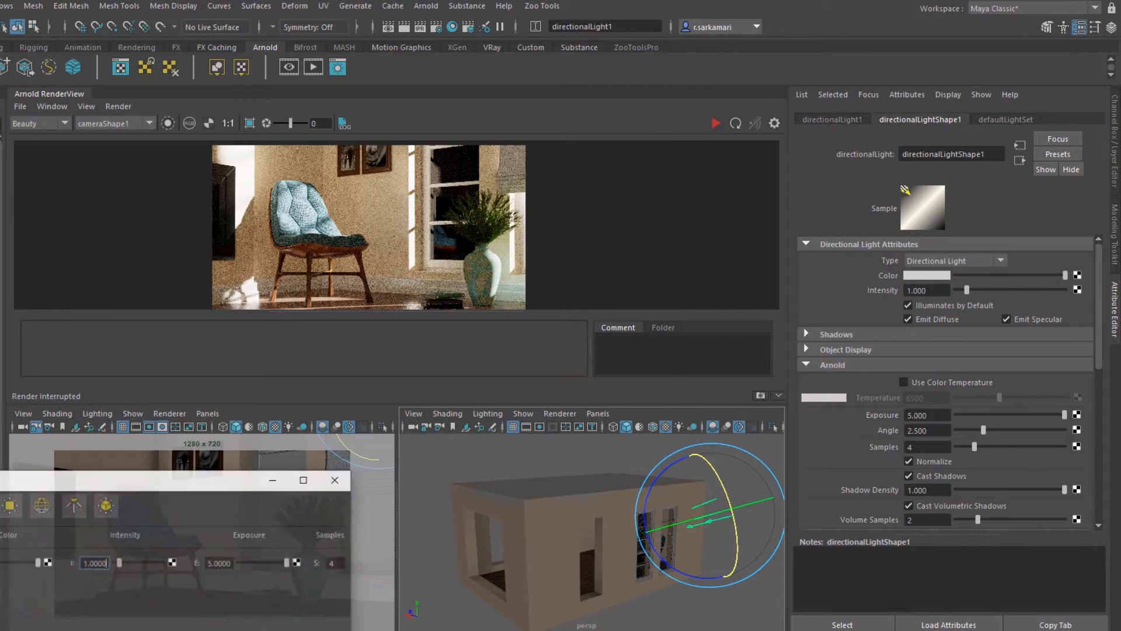
drag(165, 469, 261, 434)
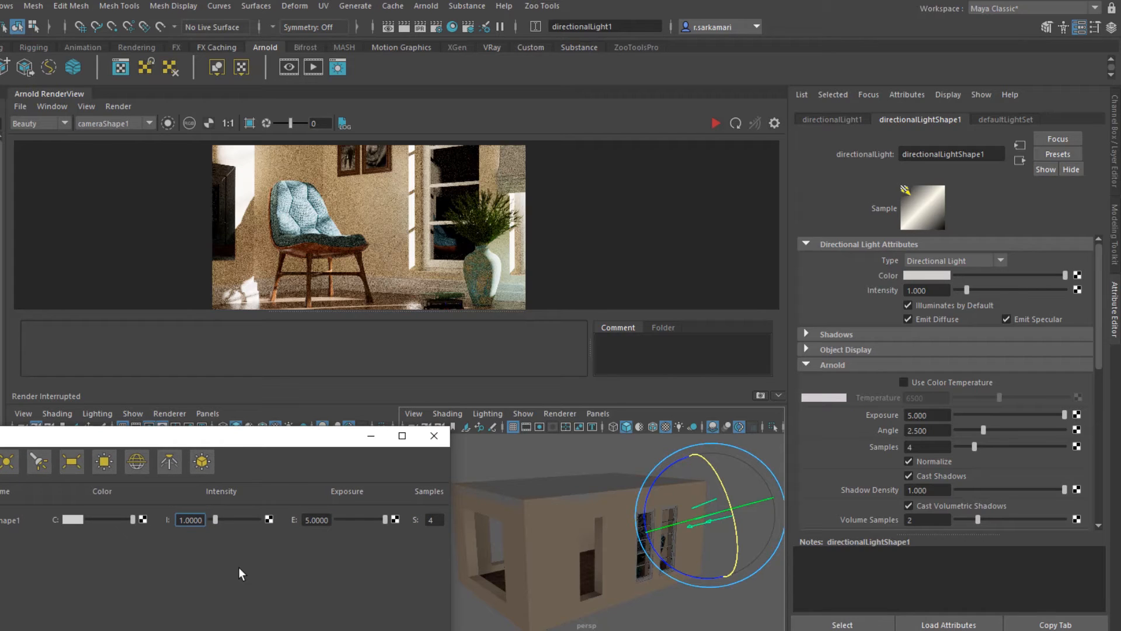
click(135, 462)
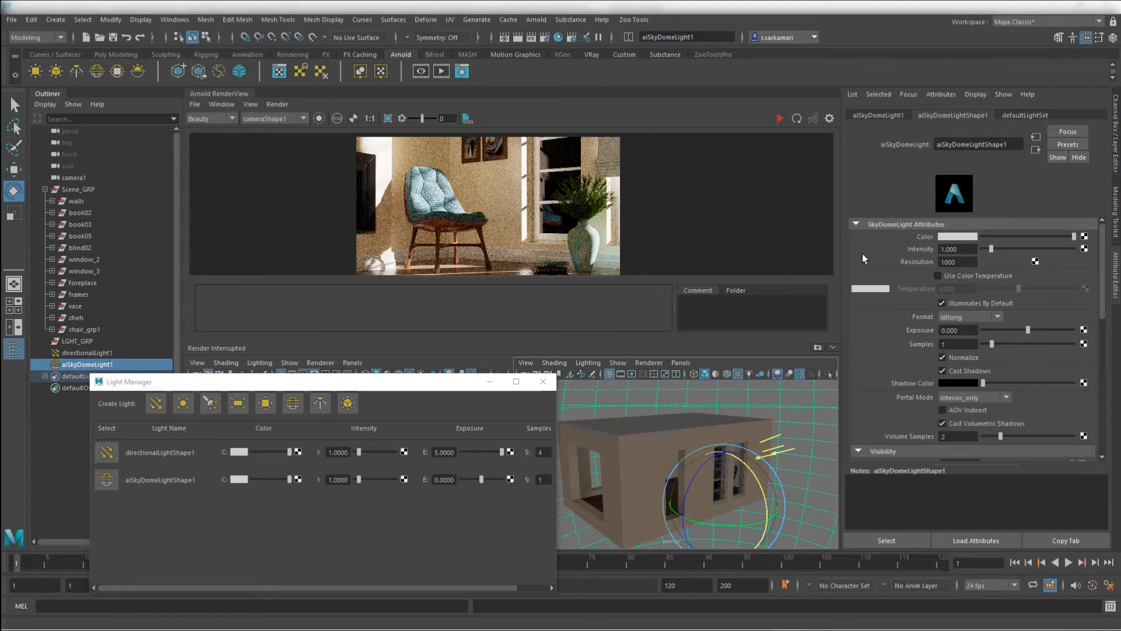
- Map a File texture to the skydome light's color and load Barce_Rooftop_C_3k.hdr as its image
click(1084, 236)
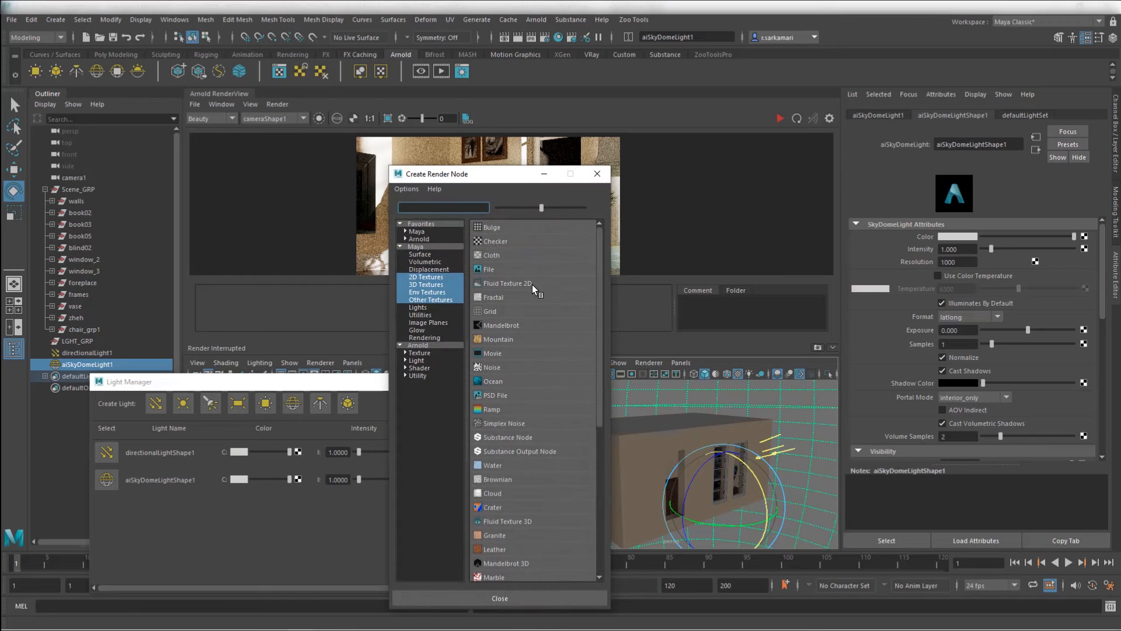
click(498, 268)
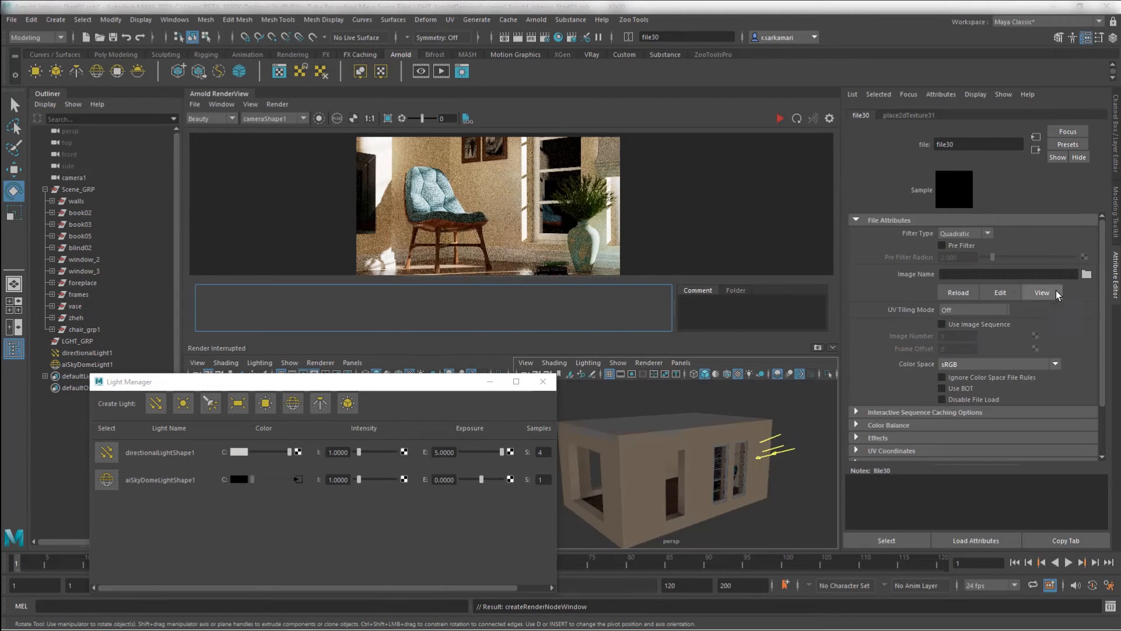
click(1085, 272)
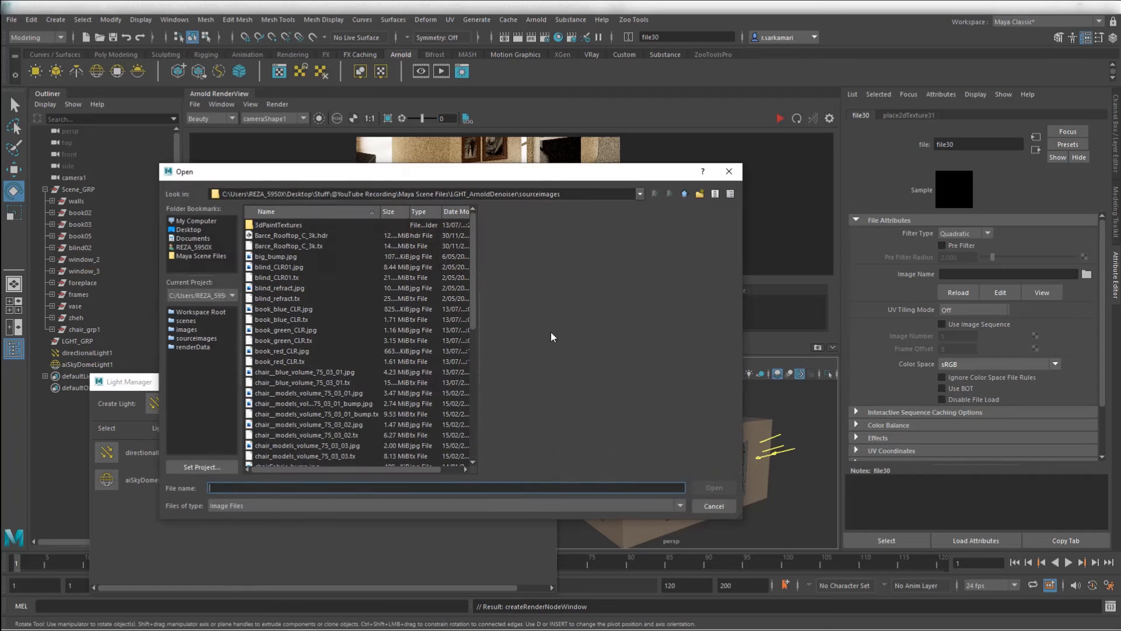
double_click(271, 235)
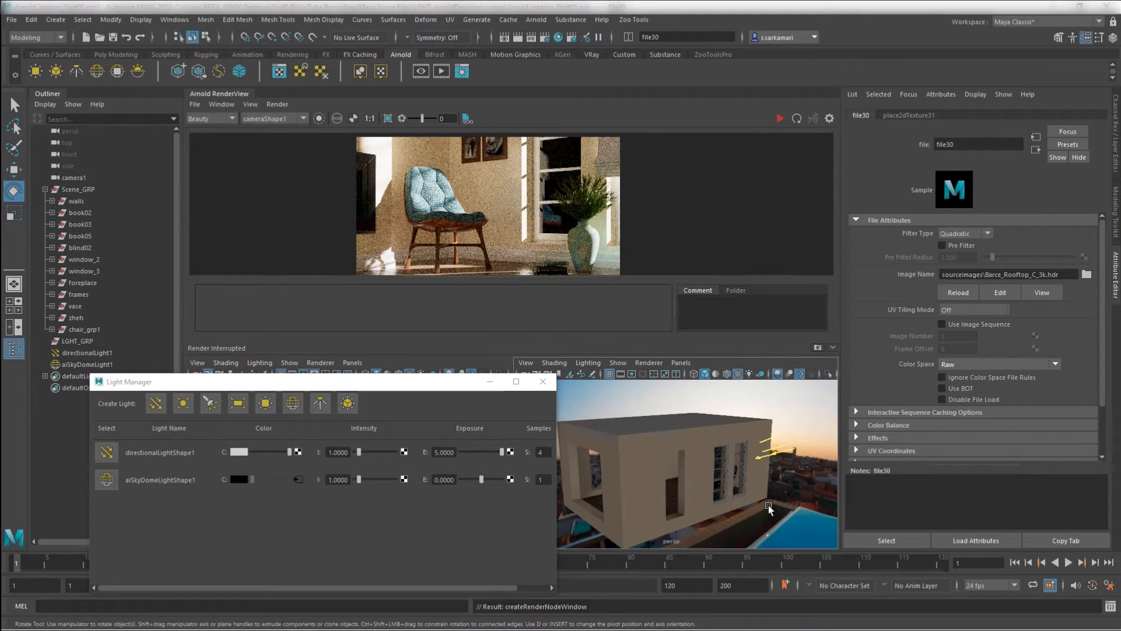
- Set the skydome light's Rotate Y to 120 and start the Arnold render
click(793, 410)
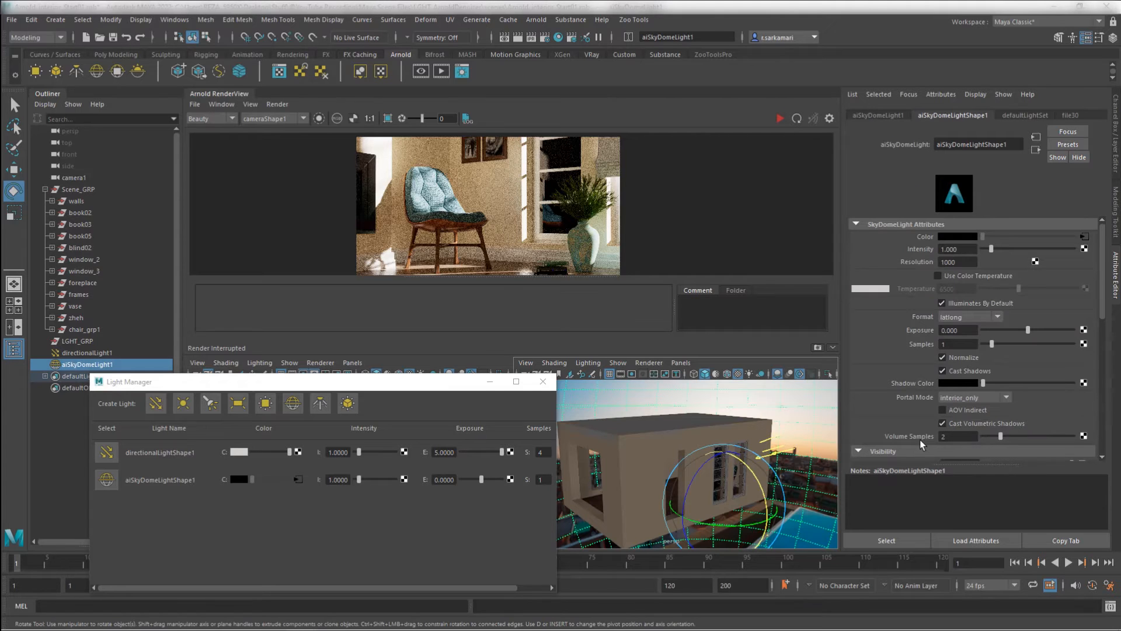
click(1115, 157)
double_click(1078, 165)
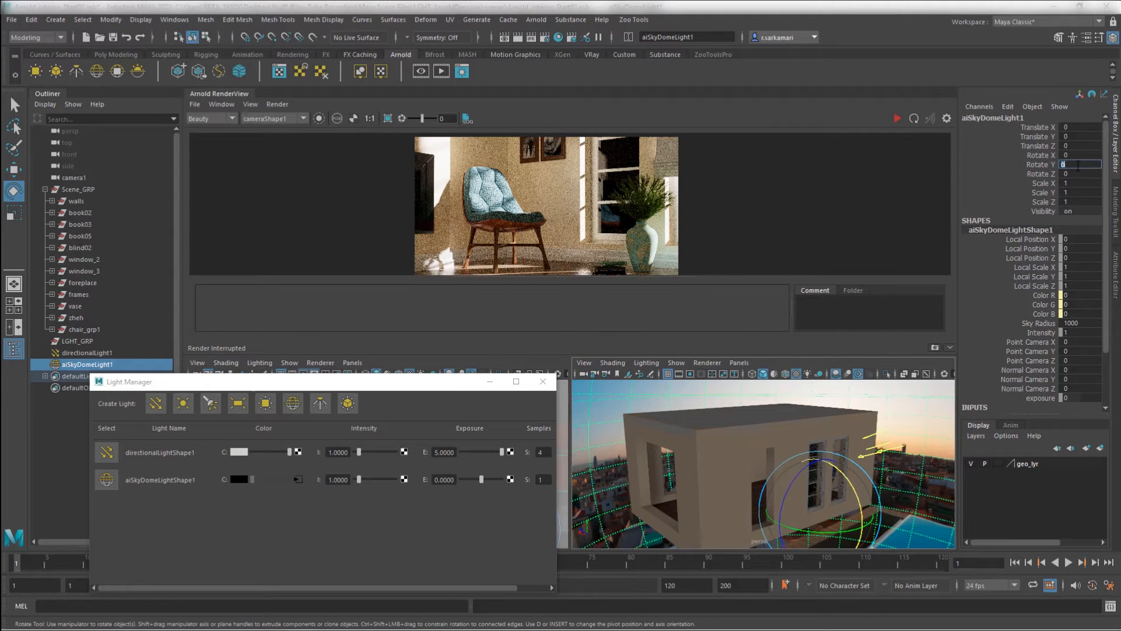
text(120)
key(Return)
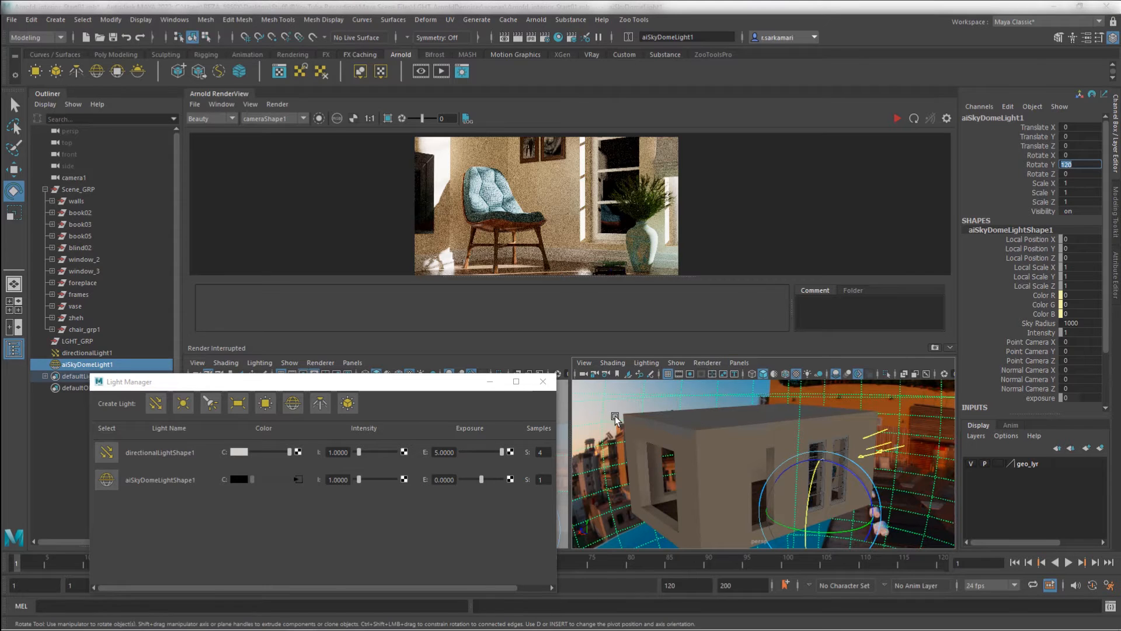
click(896, 119)
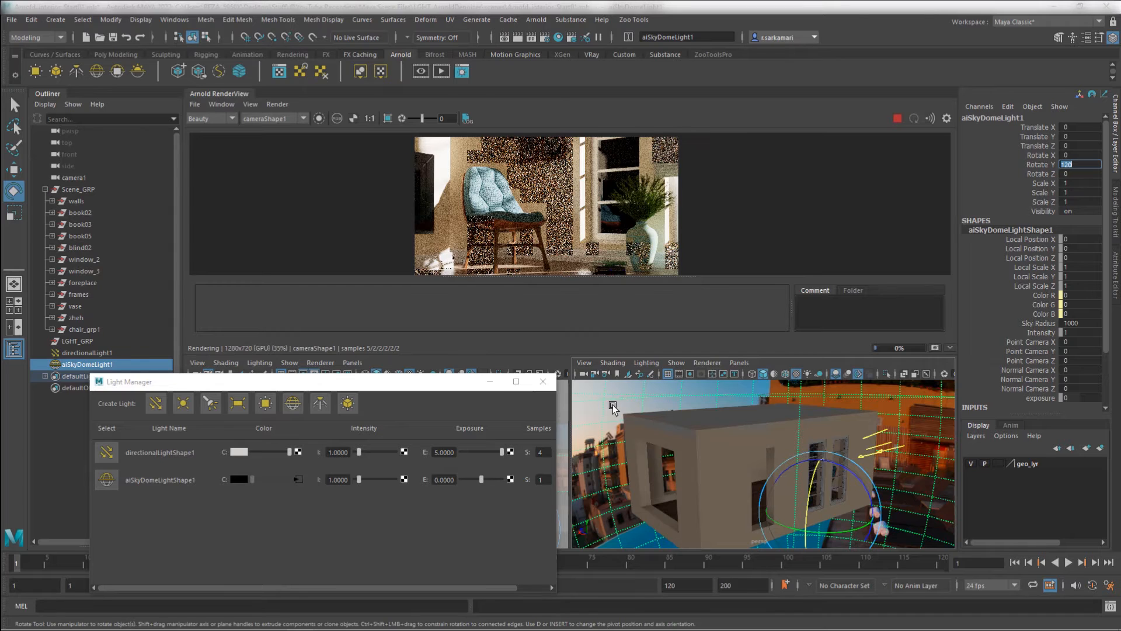
click(1116, 278)
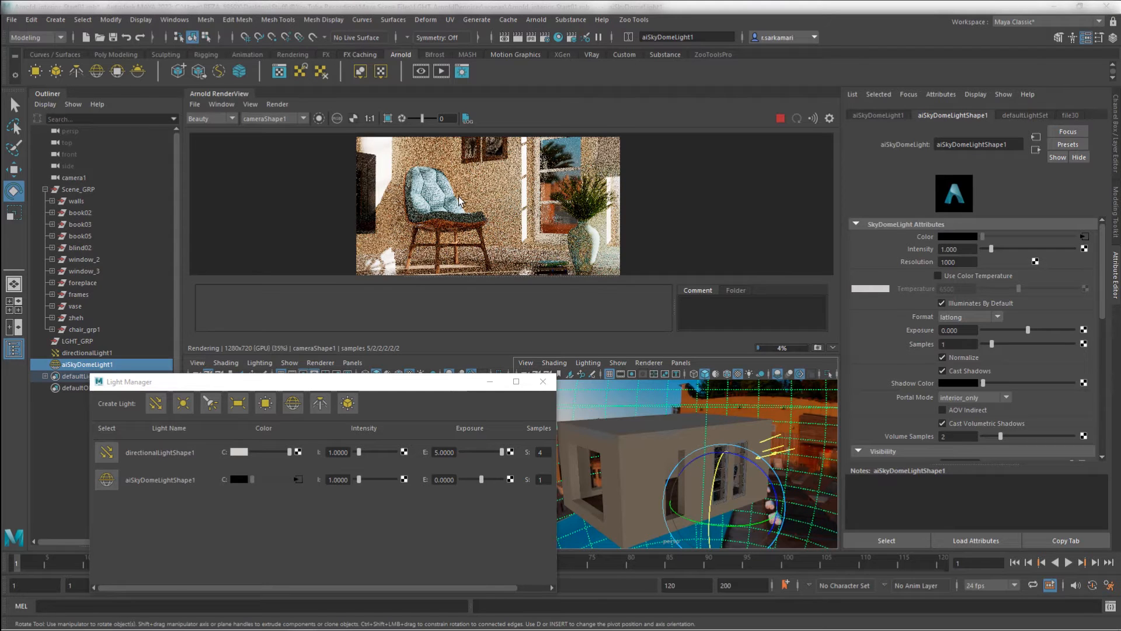
- Widen the Light Manager to reach the Enable options, disable the skydome light and store a snapshot of the render
drag(556, 508, 673, 514)
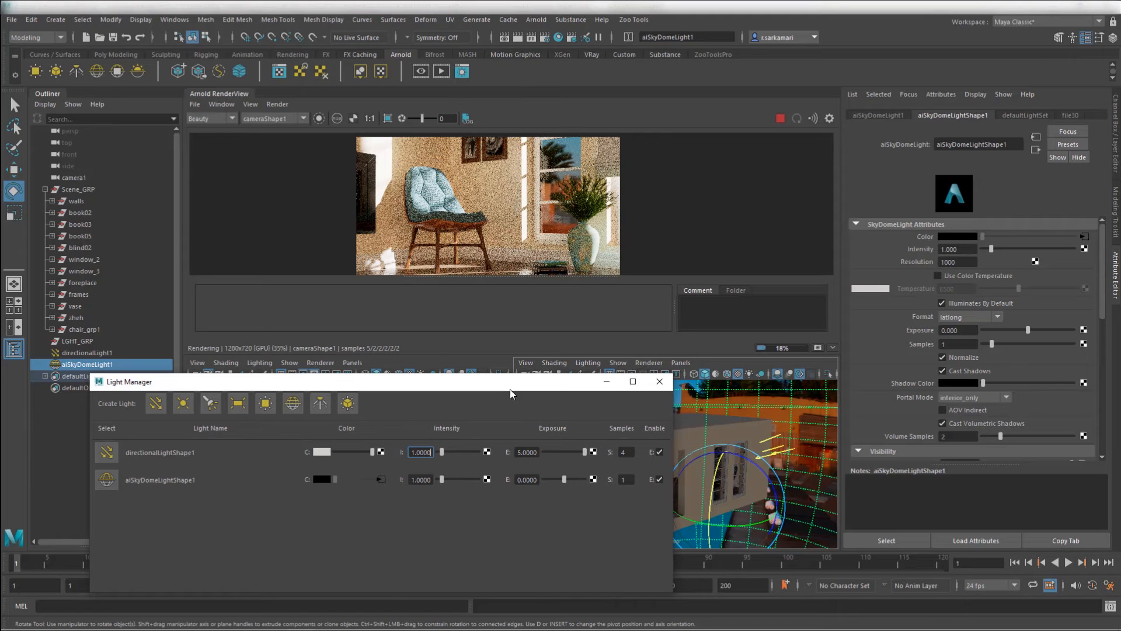
drag(502, 374, 499, 444)
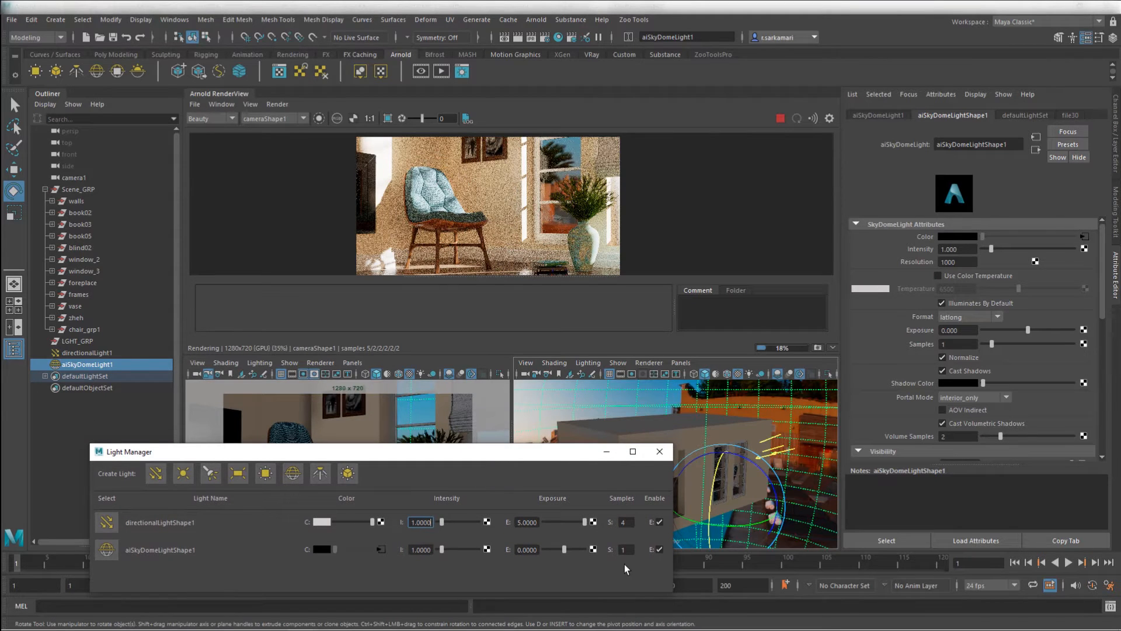
click(659, 548)
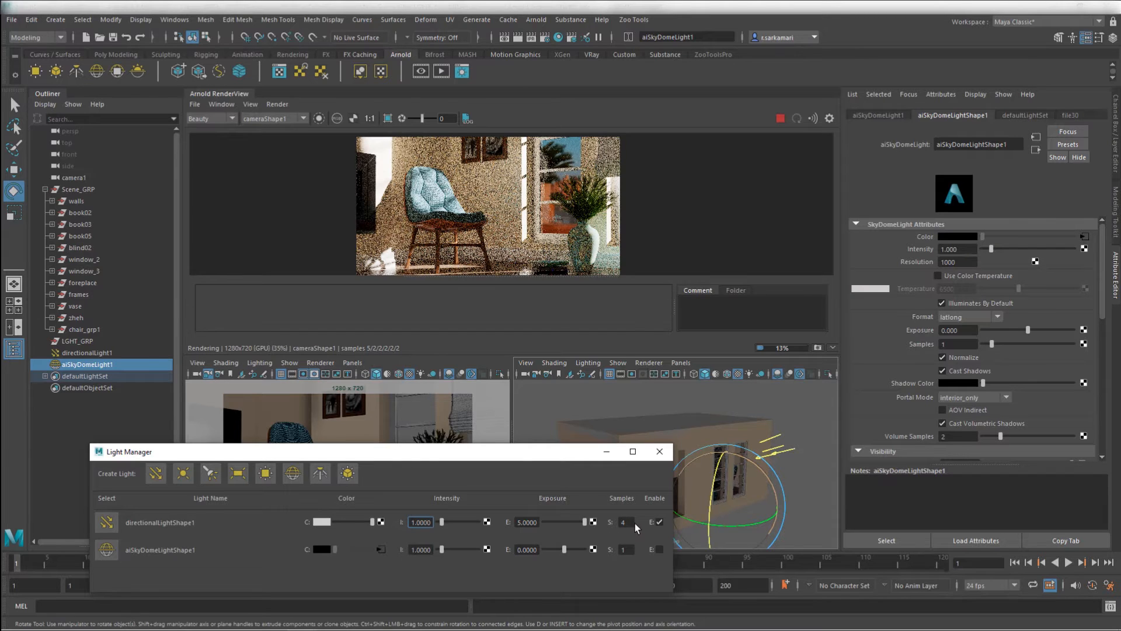
click(635, 405)
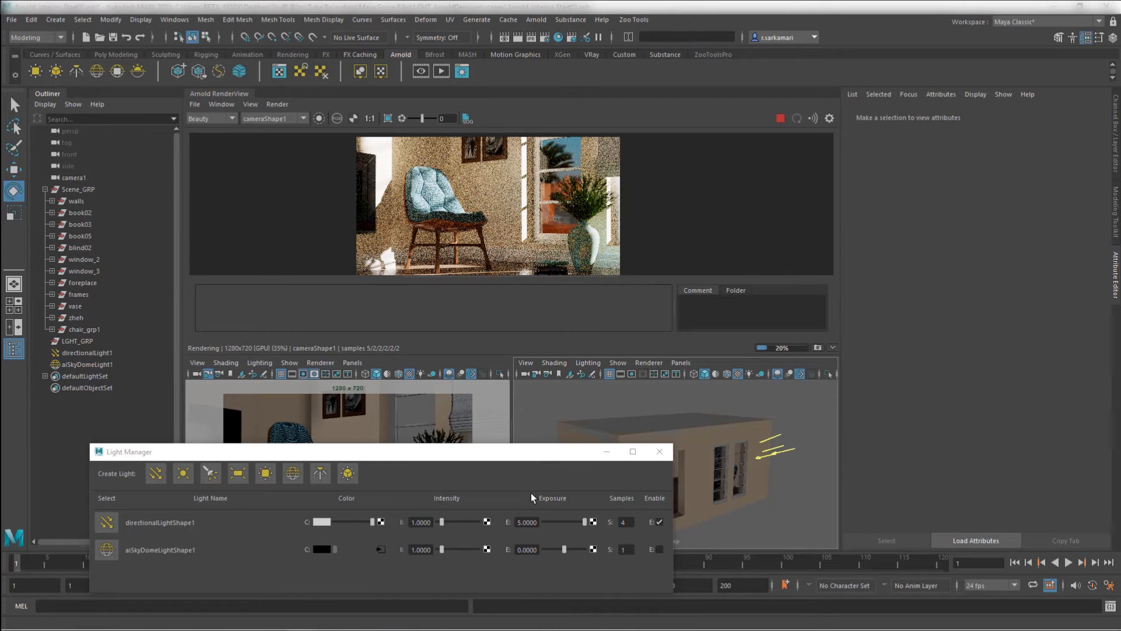
click(817, 348)
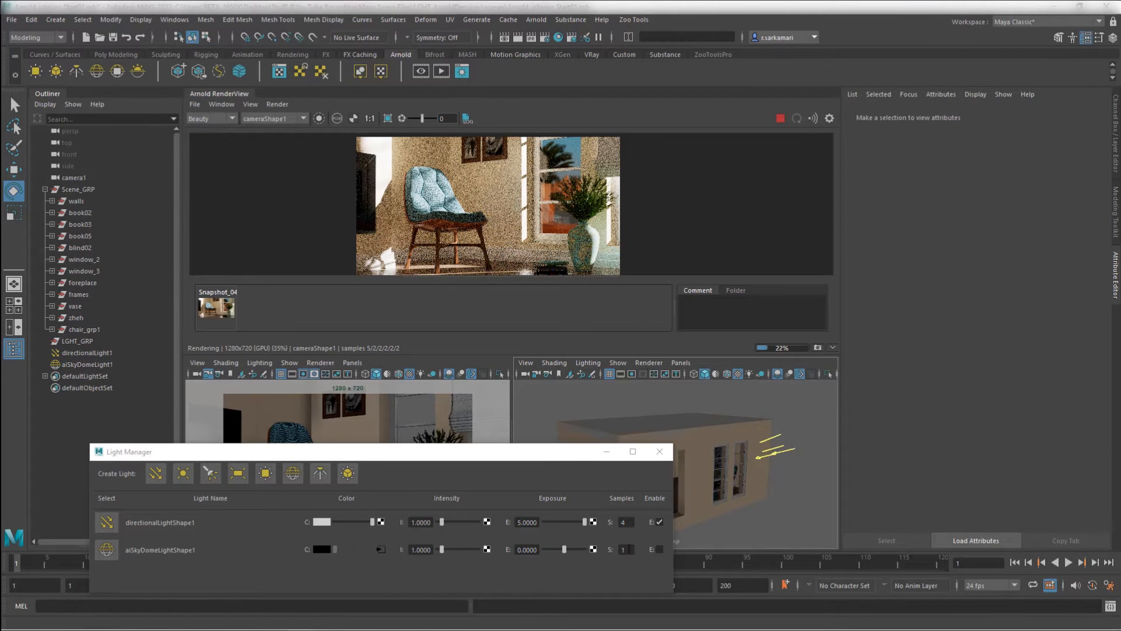
- Enable the skydome light again and set its exposure to 2 after trying 3
click(658, 549)
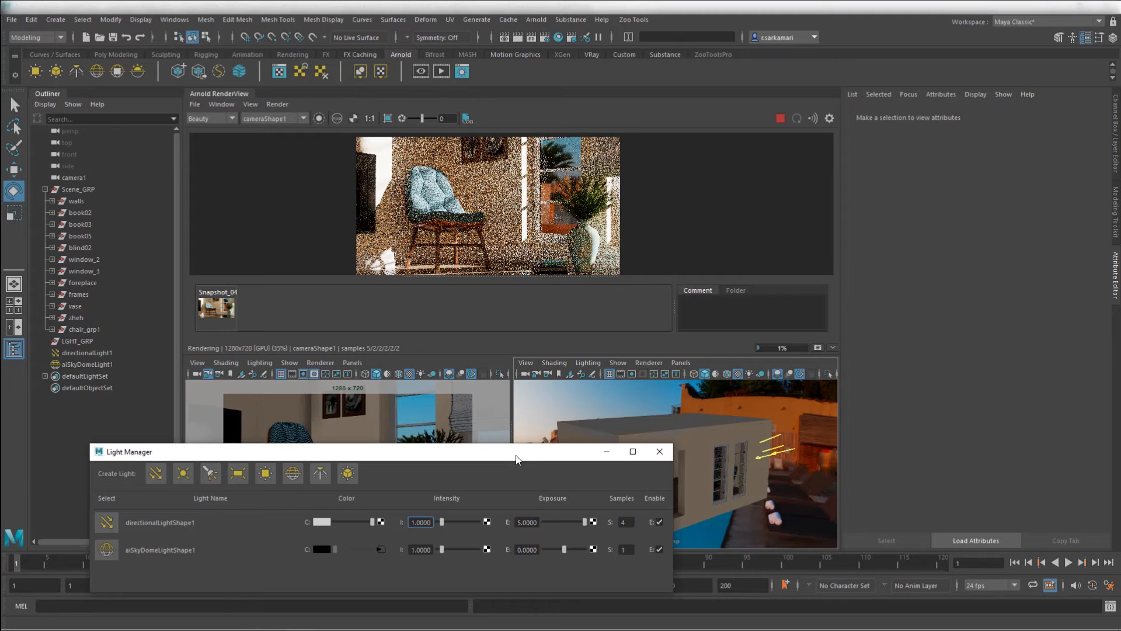
click(765, 402)
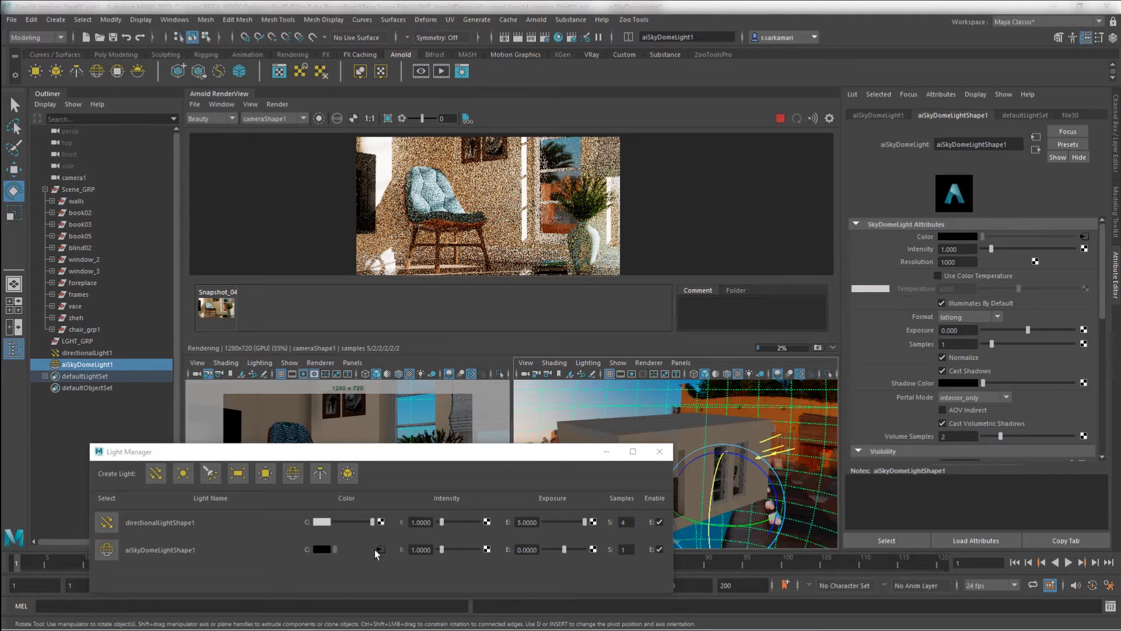
click(523, 550)
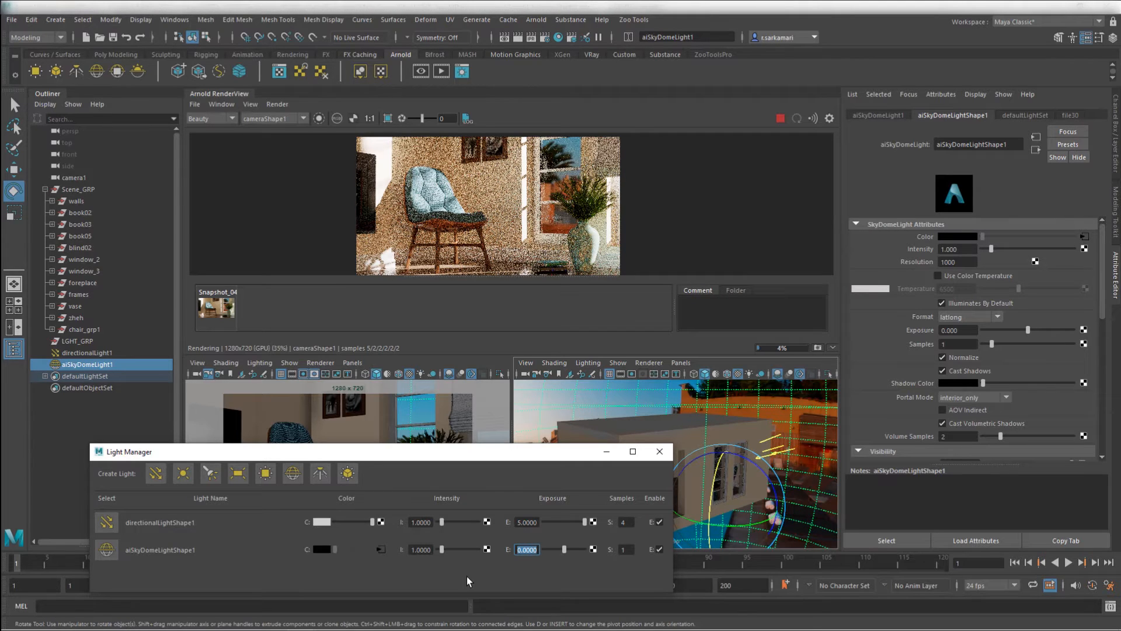
text(3)
key(Return)
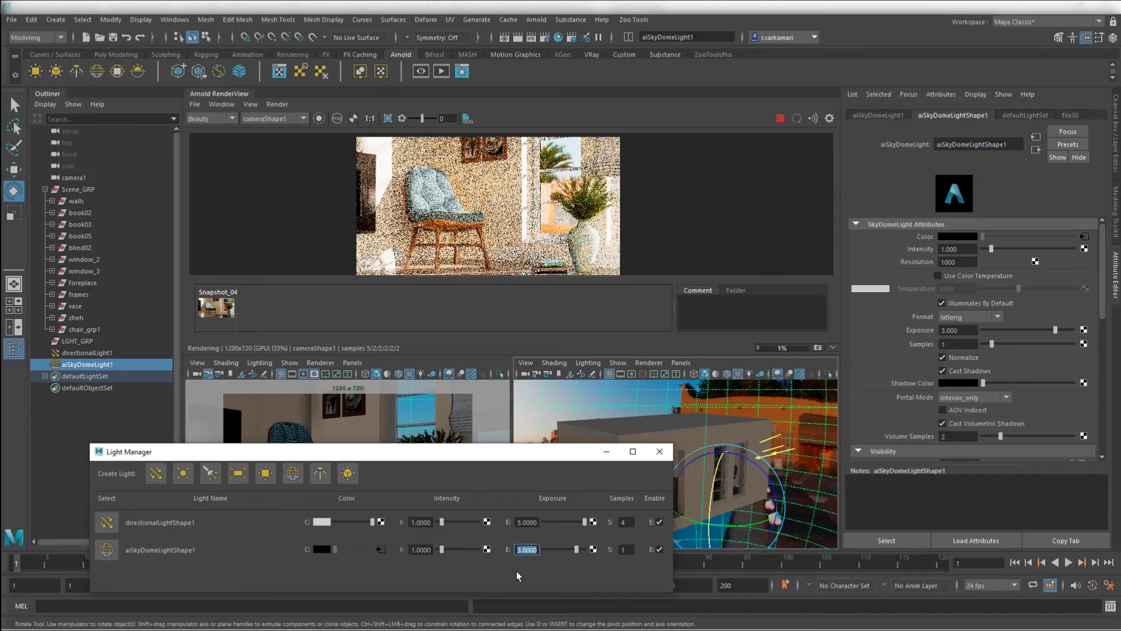
text(2)
key(Return)
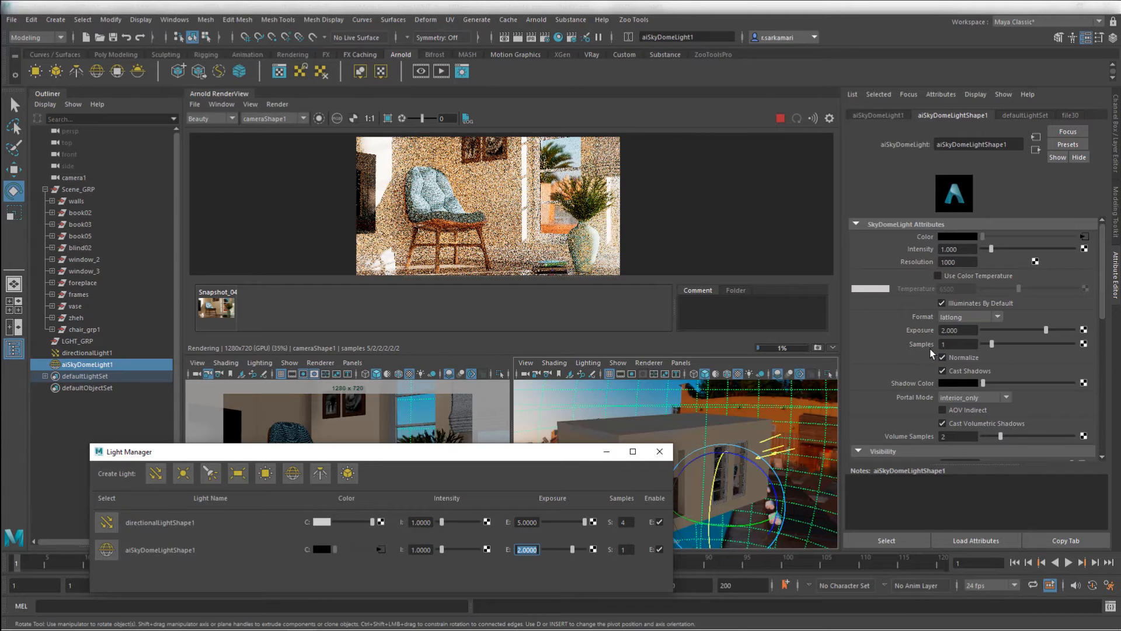
- Set the skydome light's samples to 4
drag(954, 344, 892, 350)
text(4)
key(Return)
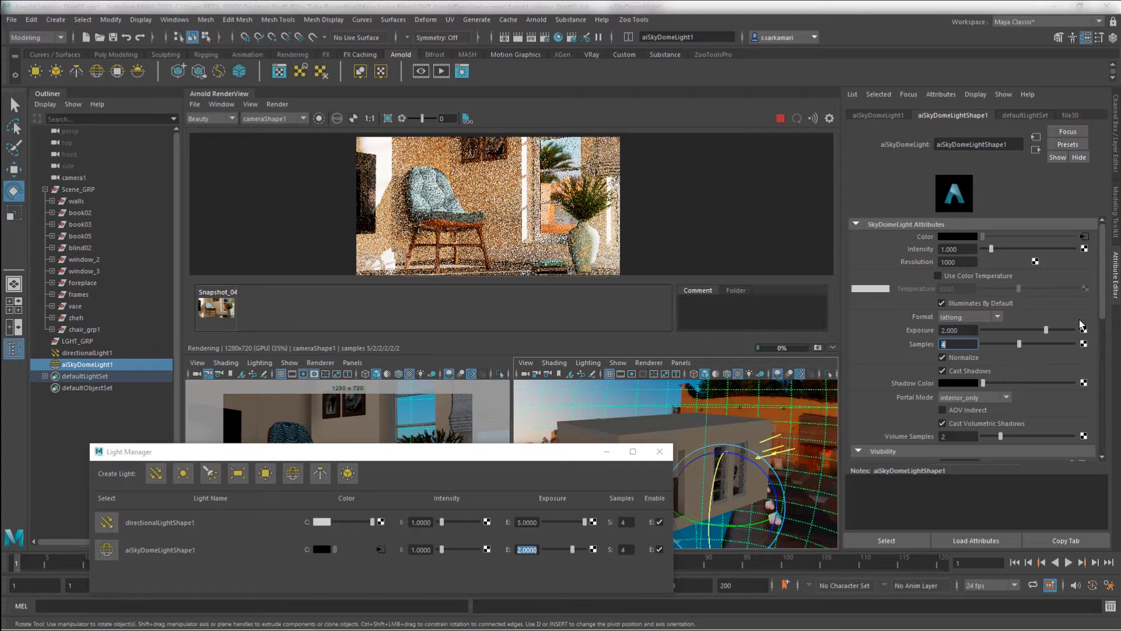
mouse_move(1105, 317)
mouse_down()
mouse_move(1102, 343)
mouse_move(1102, 325)
mouse_up()
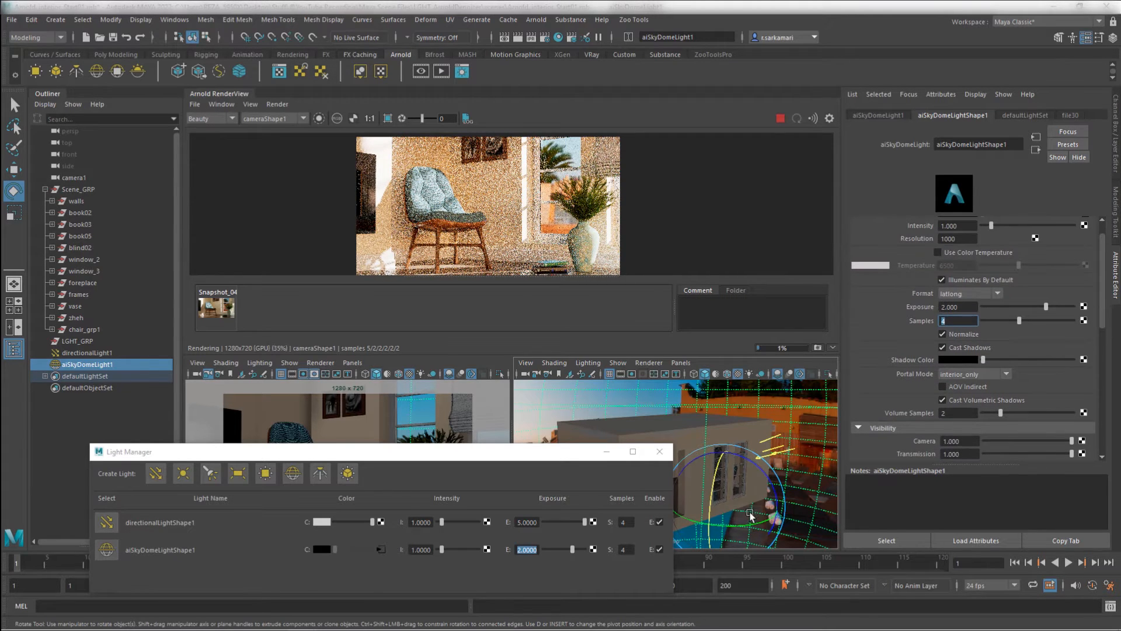
- Rotate the skydome light about its vertical axis until the rooftop cityscape and bright sky lie behind the window
drag(748, 527, 724, 529)
drag(710, 529, 702, 531)
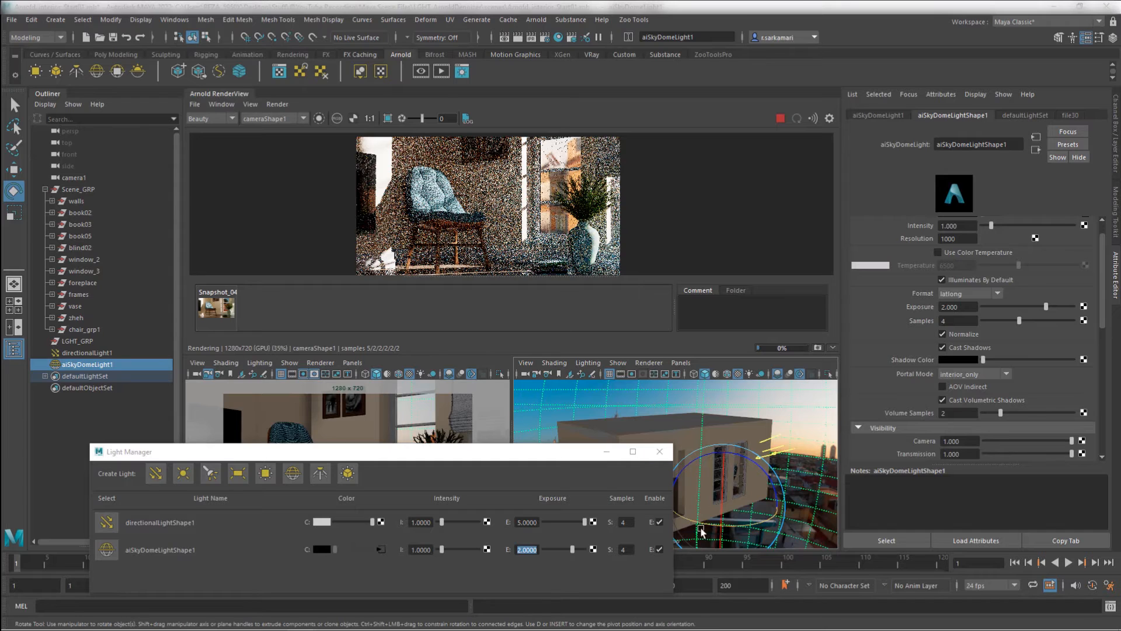
mouse_move(712, 528)
mouse_down()
mouse_move(724, 528)
mouse_move(713, 529)
mouse_up()
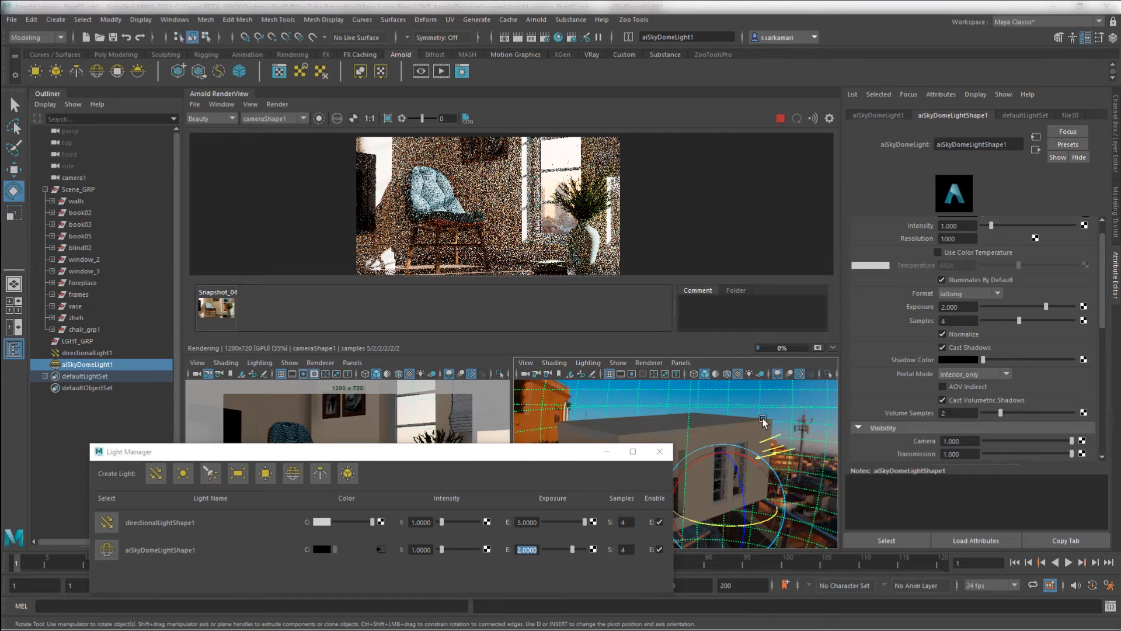
drag(727, 527, 731, 526)
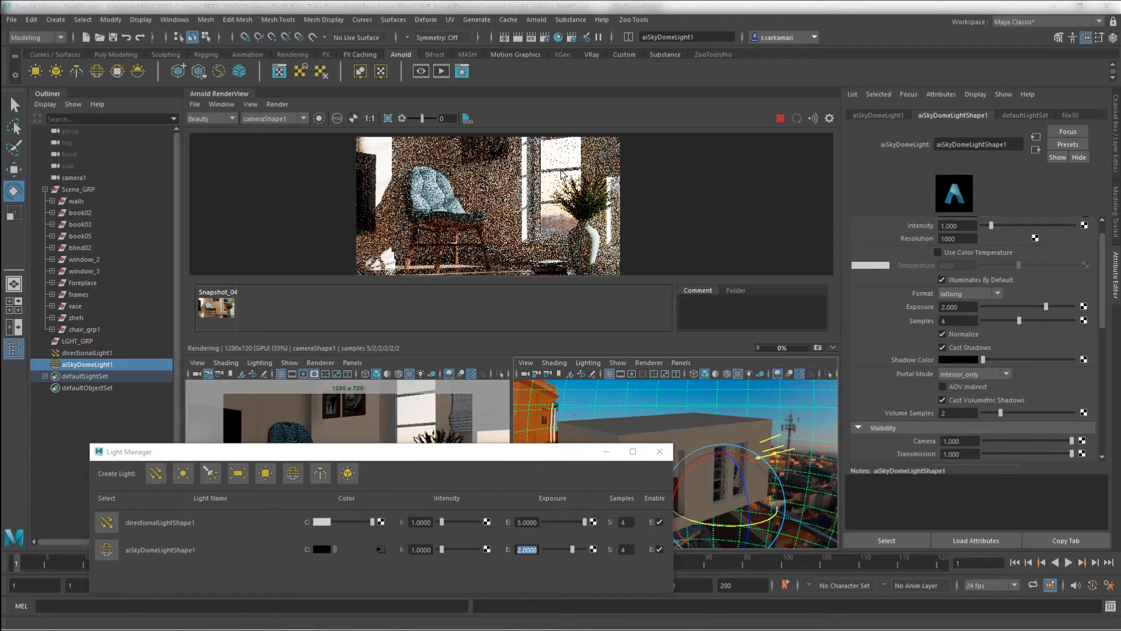
- Try the skydome light's Camera visibility at 0 and restore it to 1
scroll(950, 348, down, 4)
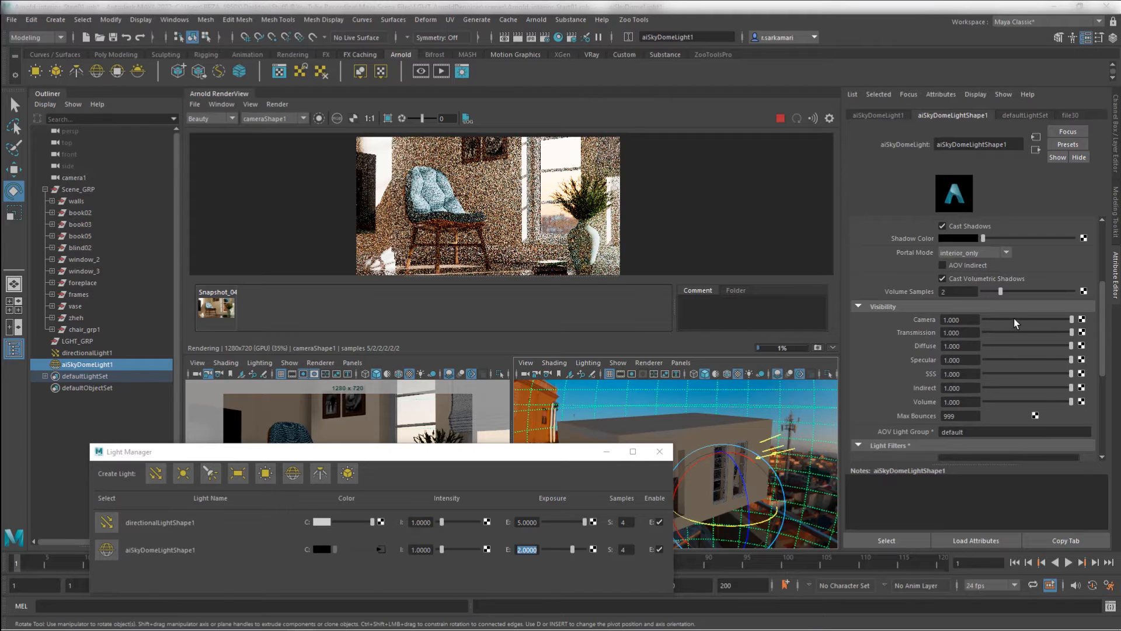
drag(1013, 319, 992, 319)
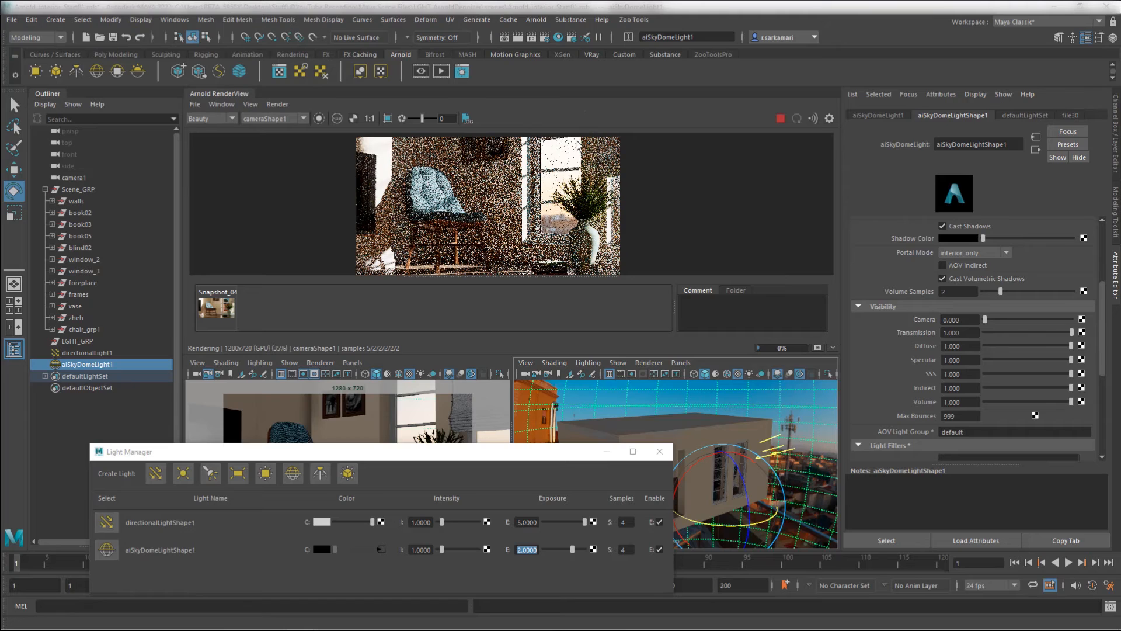
drag(986, 320, 1094, 324)
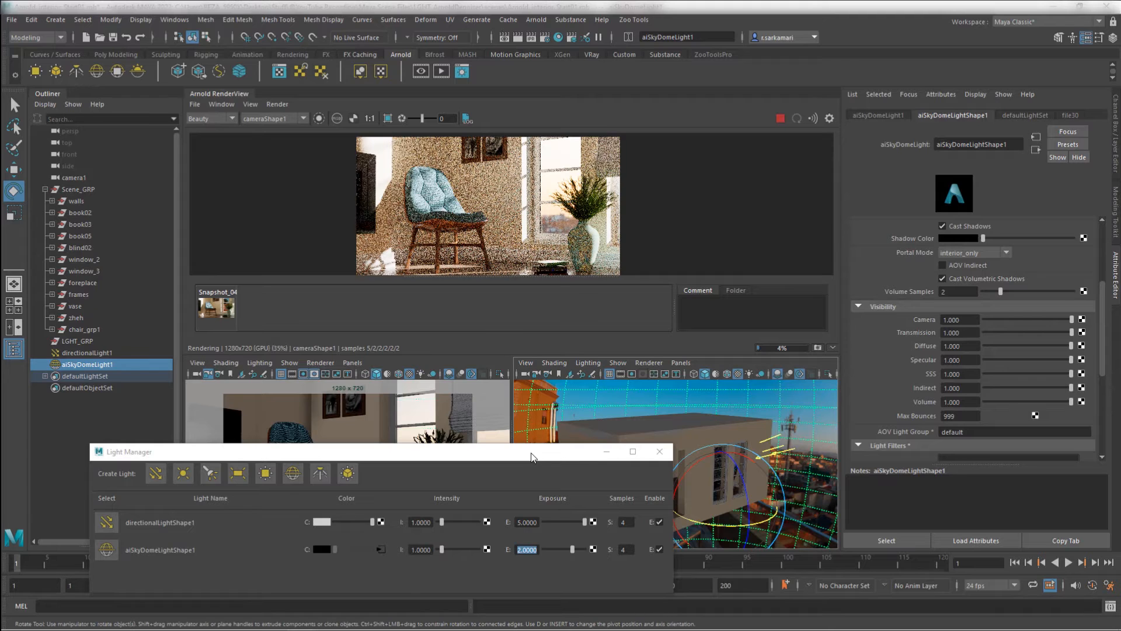
drag(529, 455, 545, 388)
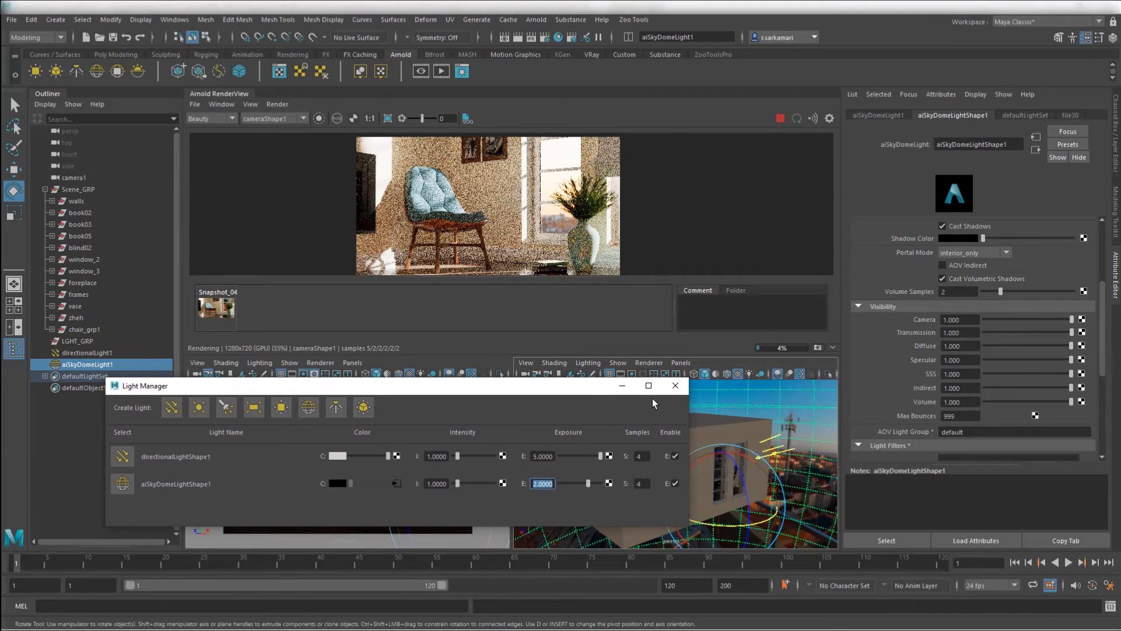
click(622, 386)
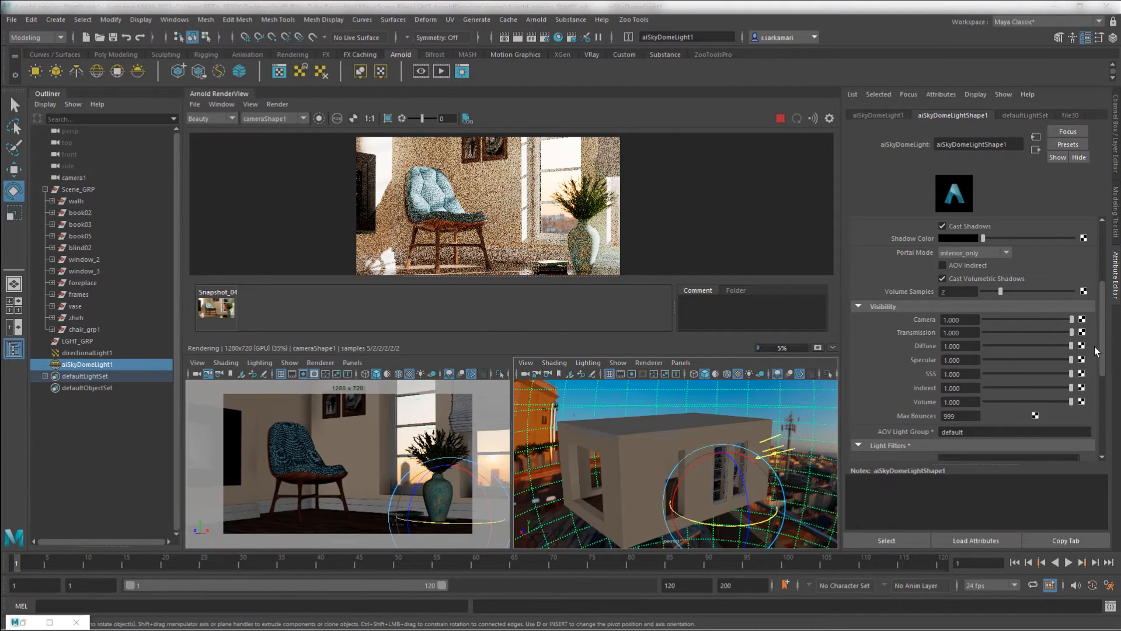
scroll(1107, 350, up, 5)
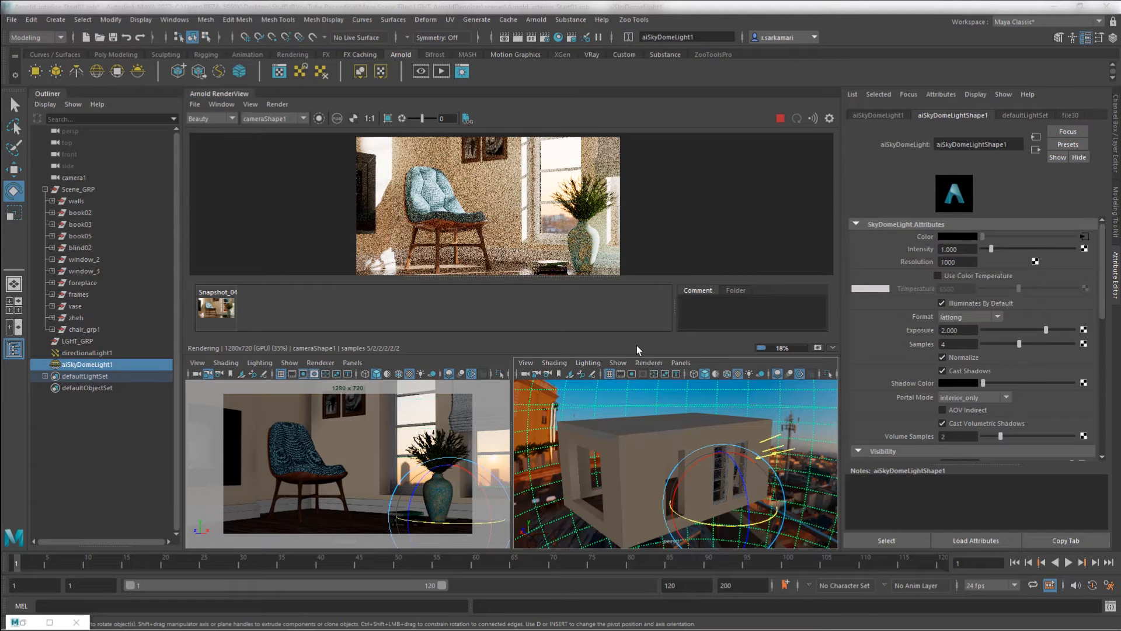
double_click(36, 620)
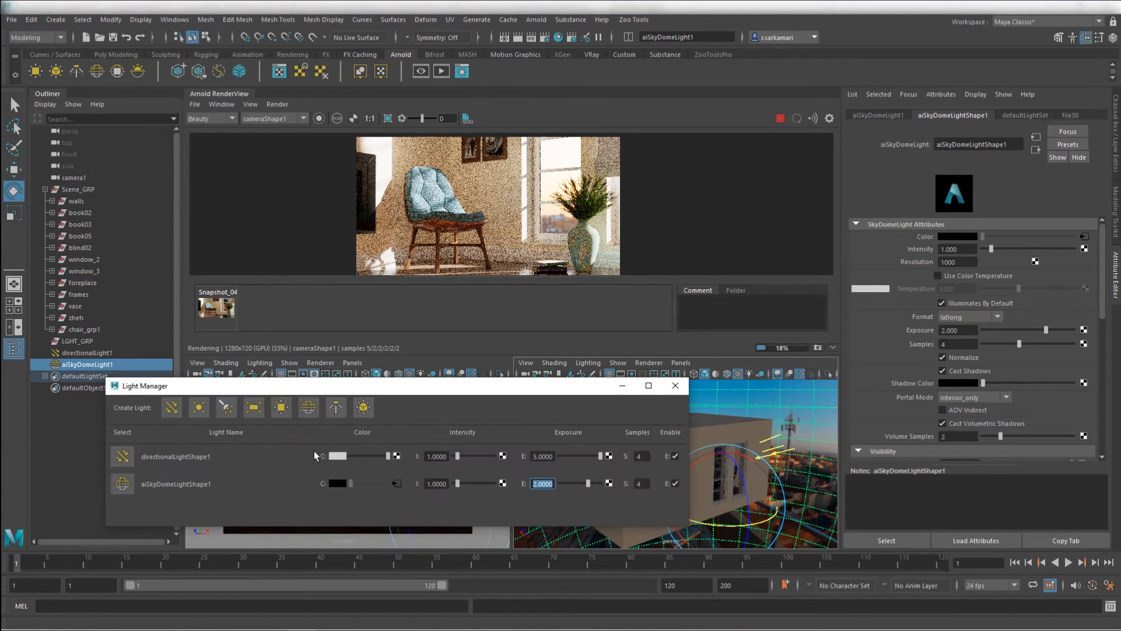
- Set the Diffuse ray depth to 4 in the Arnold render settings and minimize the settings window
click(545, 37)
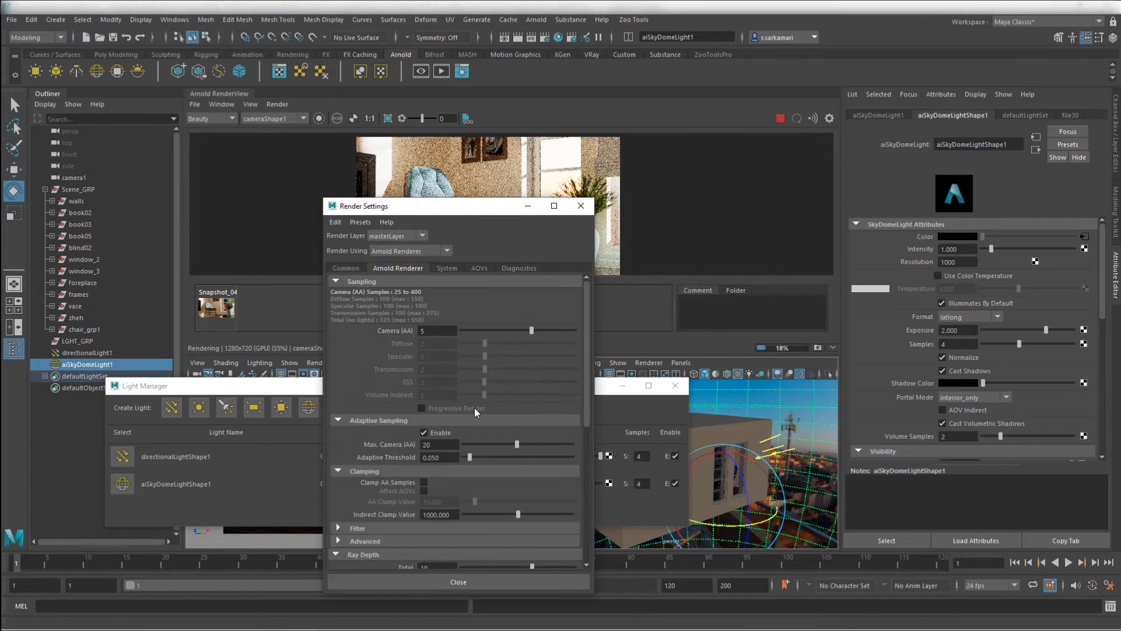
scroll(432, 372, down, 5)
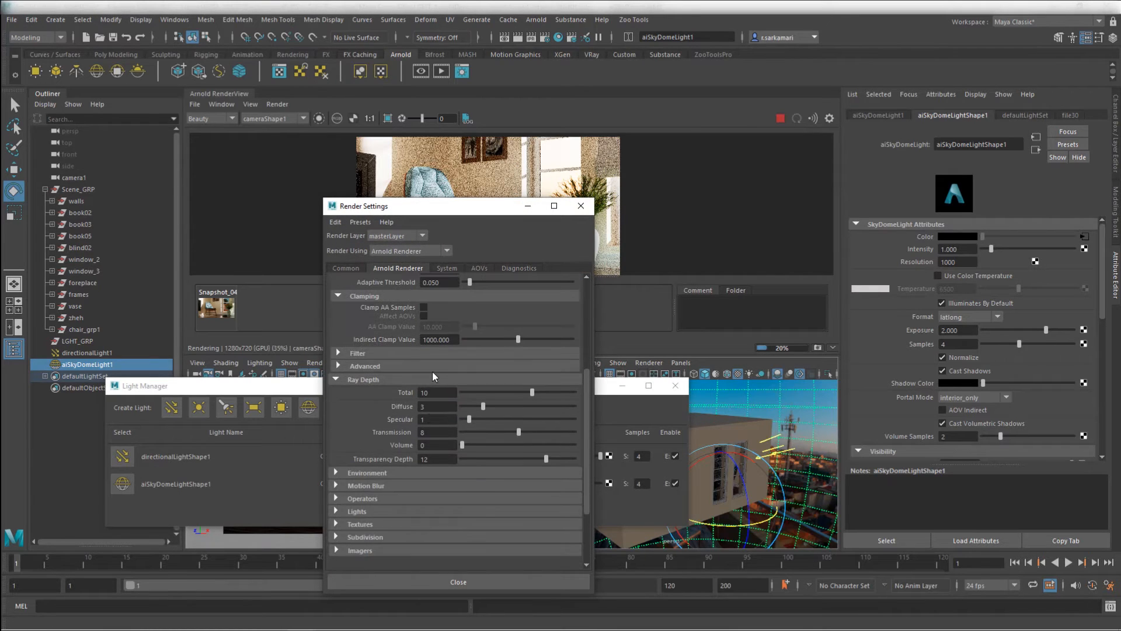
drag(432, 407, 357, 400)
text(4)
key(Return)
click(527, 205)
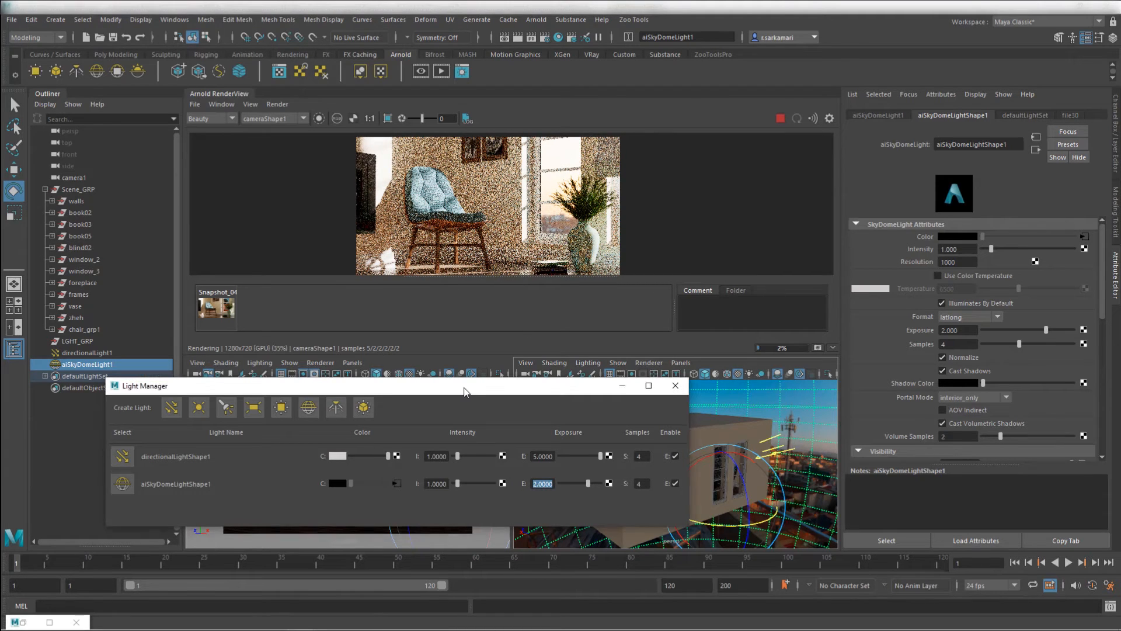
drag(458, 388, 534, 370)
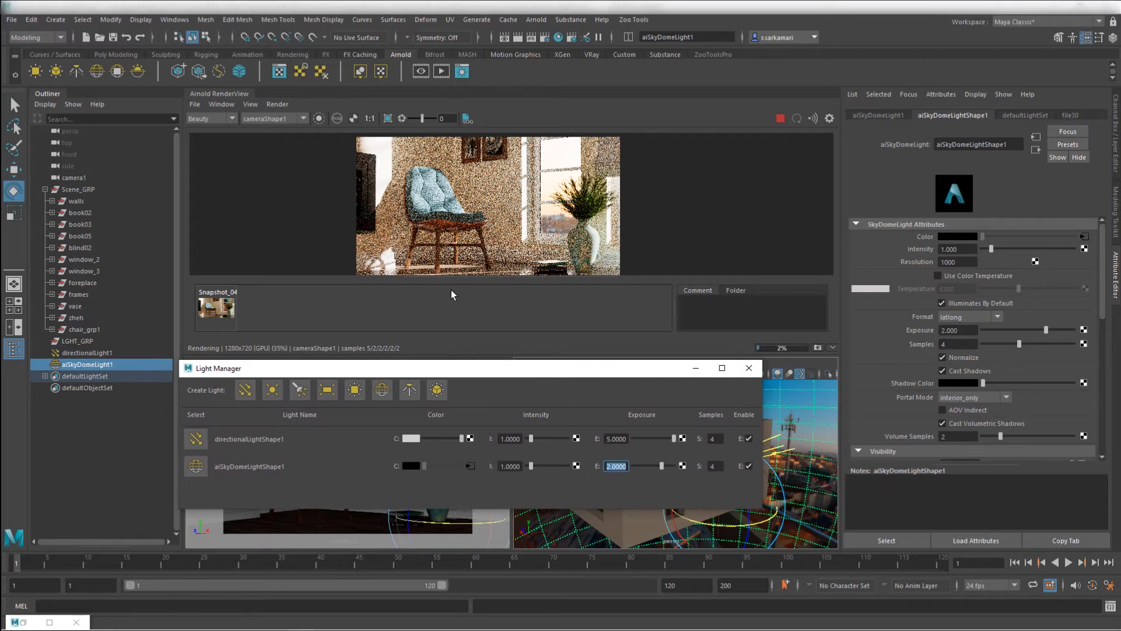
- Show the render view's display settings and add an OptiX denoiser imager
click(221, 104)
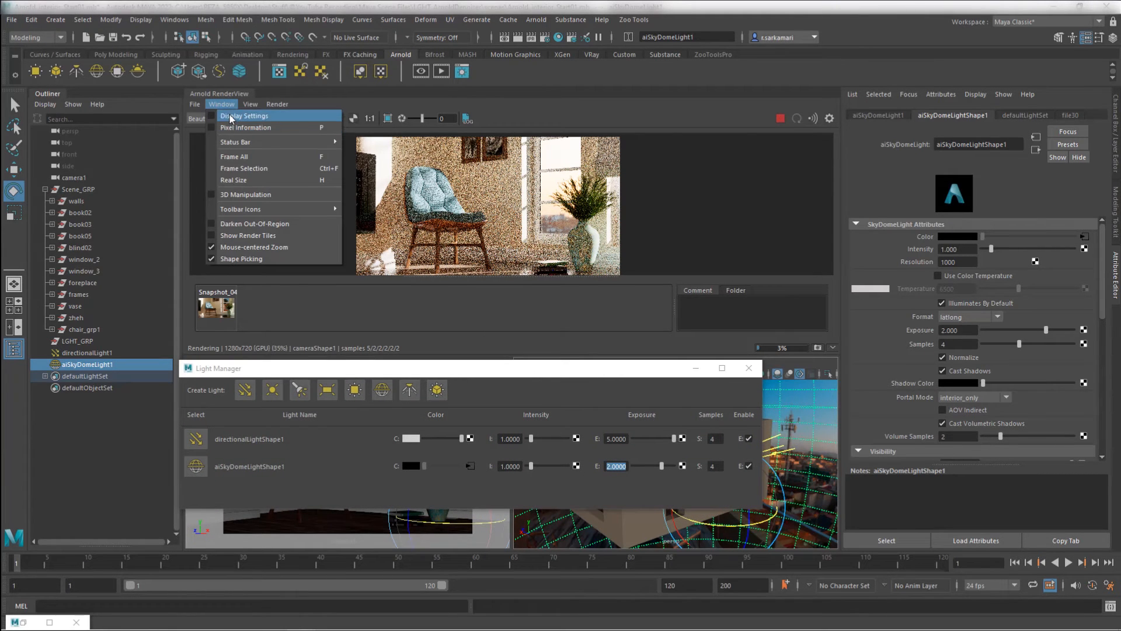
click(243, 115)
click(676, 162)
click(689, 211)
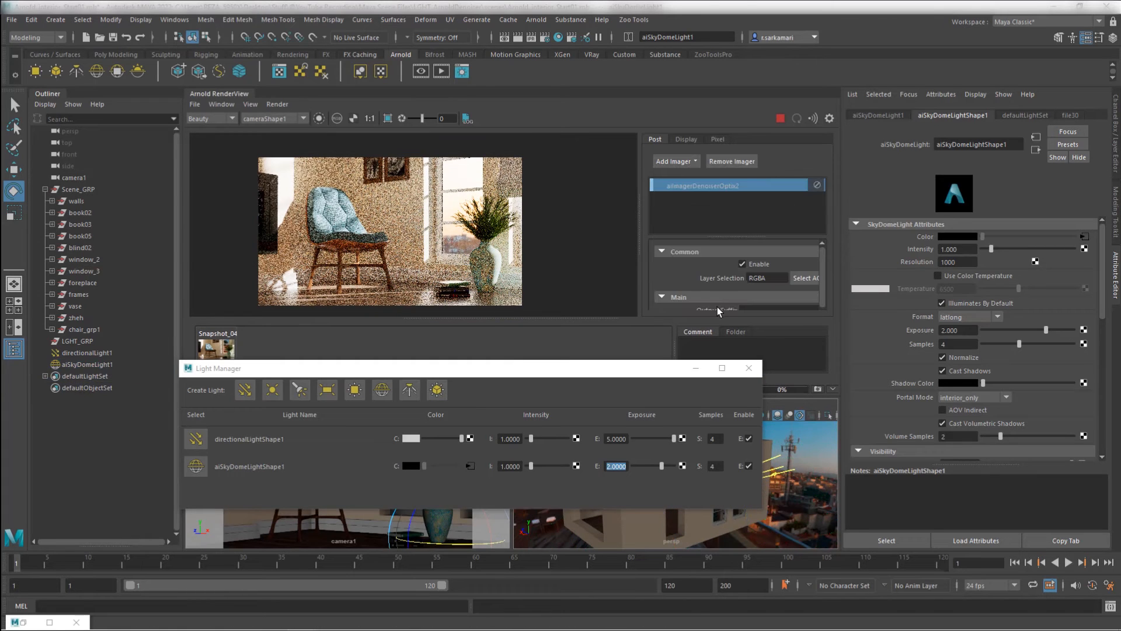
- Set the OptiX denoiser's Blend to 0.95
scroll(776, 276, down, 2)
click(776, 269)
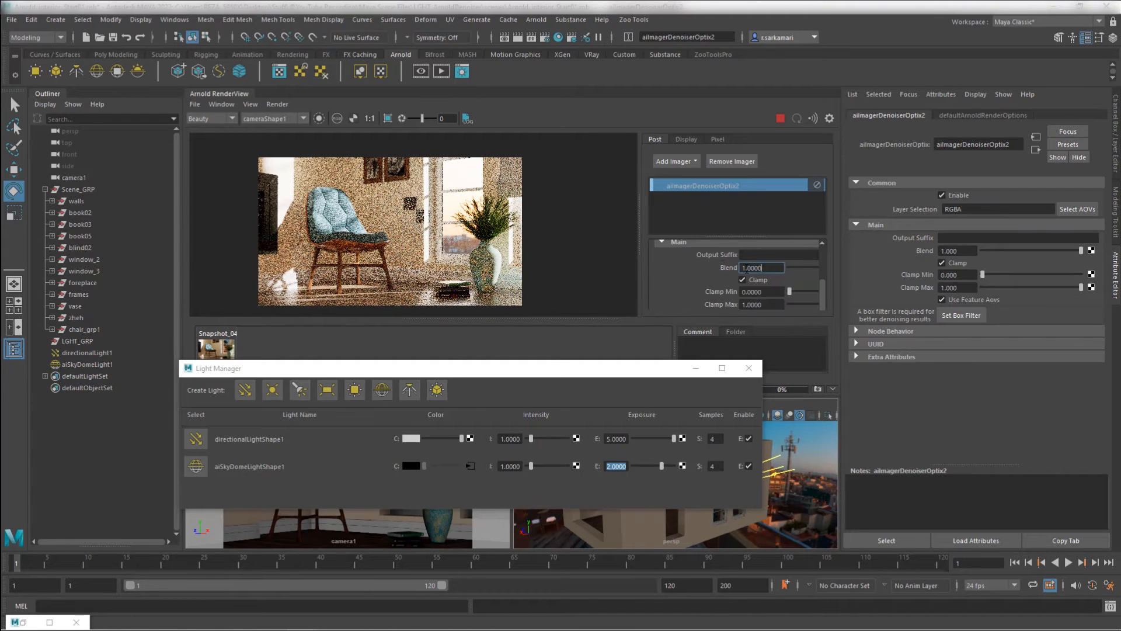
text(0.95)
key(Return)
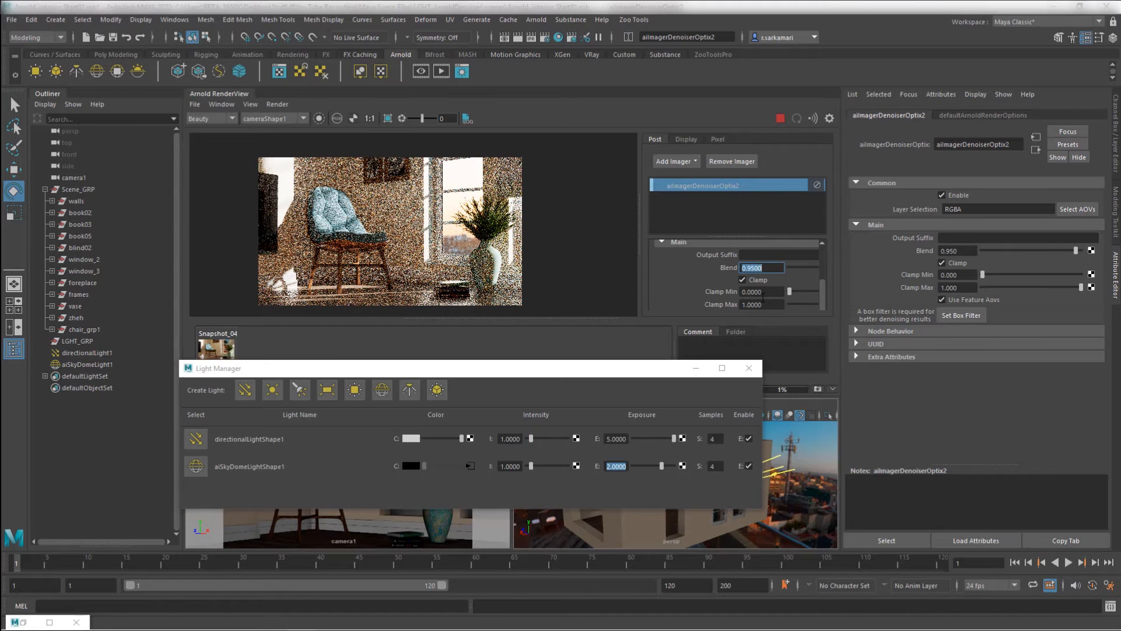
- Set the OptiX denoiser's Clamp Max to 2 and turn off its Clamp option
click(762, 304)
text(2)
key(Return)
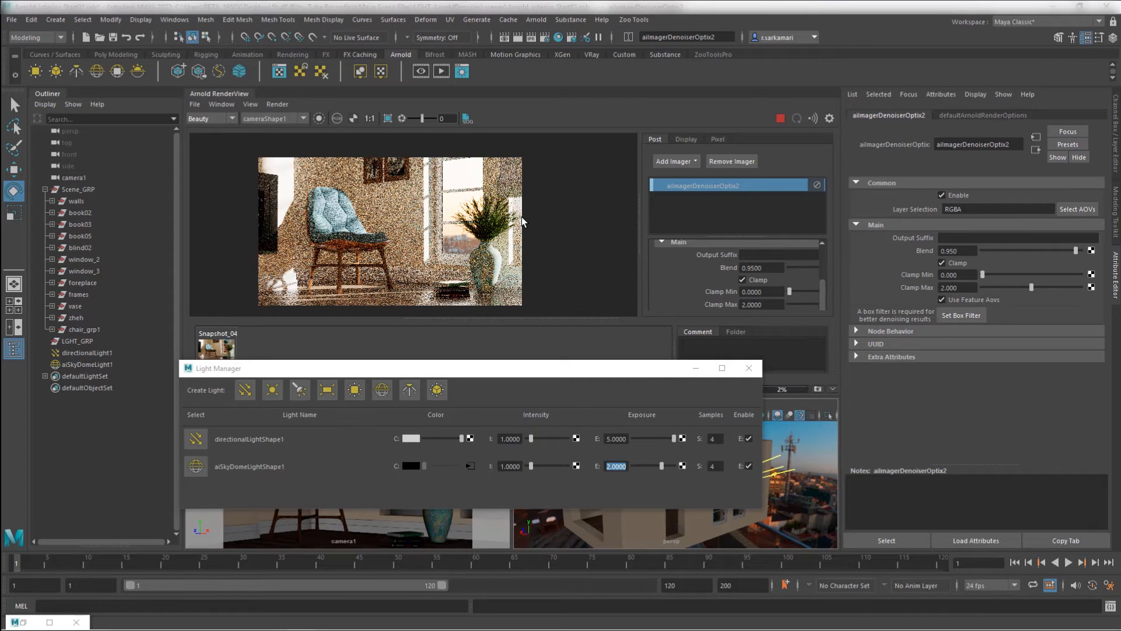
click(743, 280)
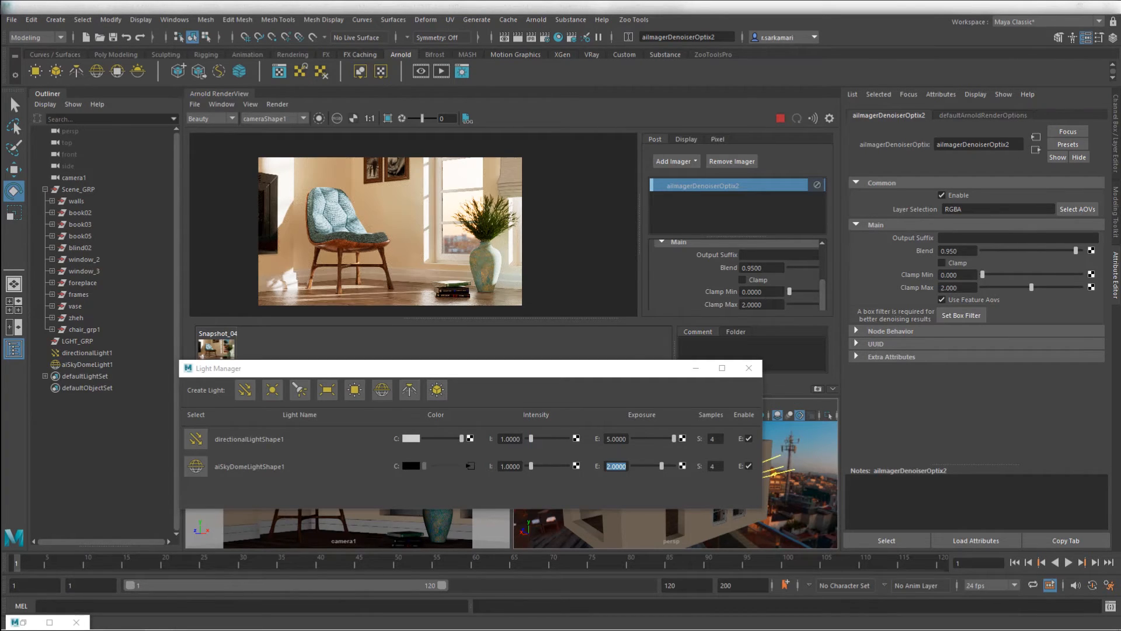
- Minimize the Light Manager and examine the denoised render around the chair, wall and window up close
click(563, 330)
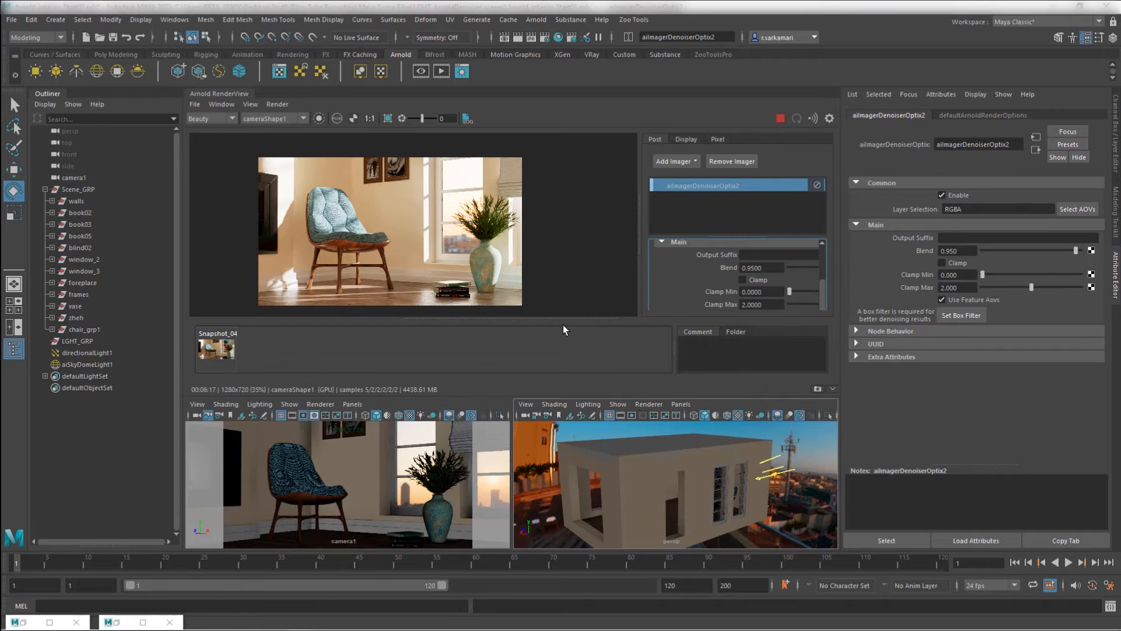
scroll(416, 234, up, 2)
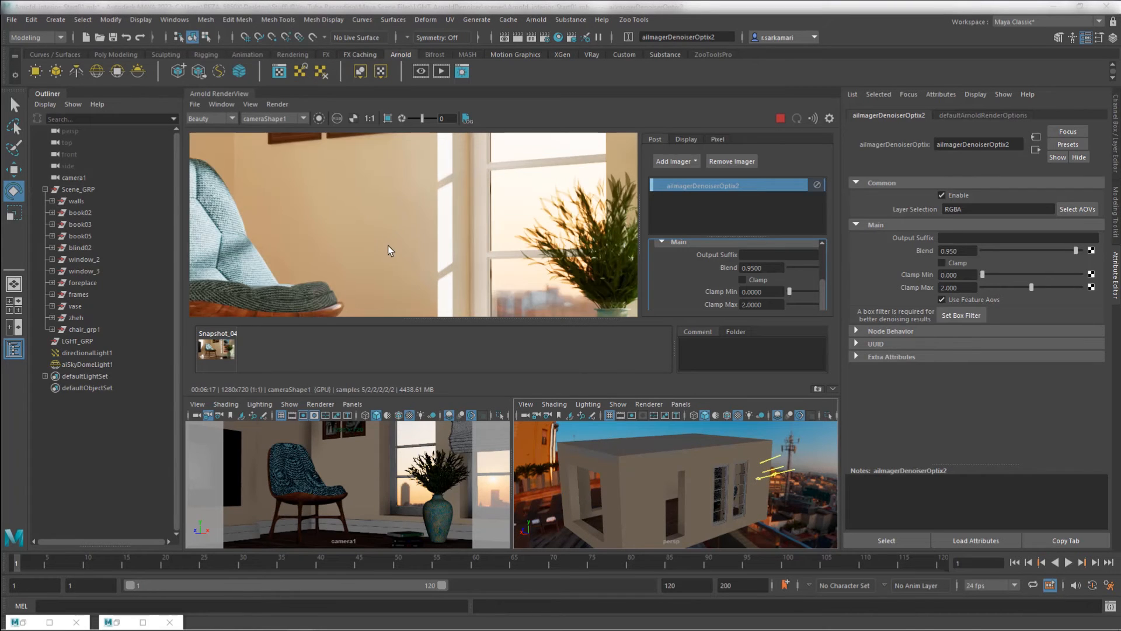
scroll(388, 245, down, 1)
middle_drag(327, 251, 433, 234)
scroll(413, 247, down, 1)
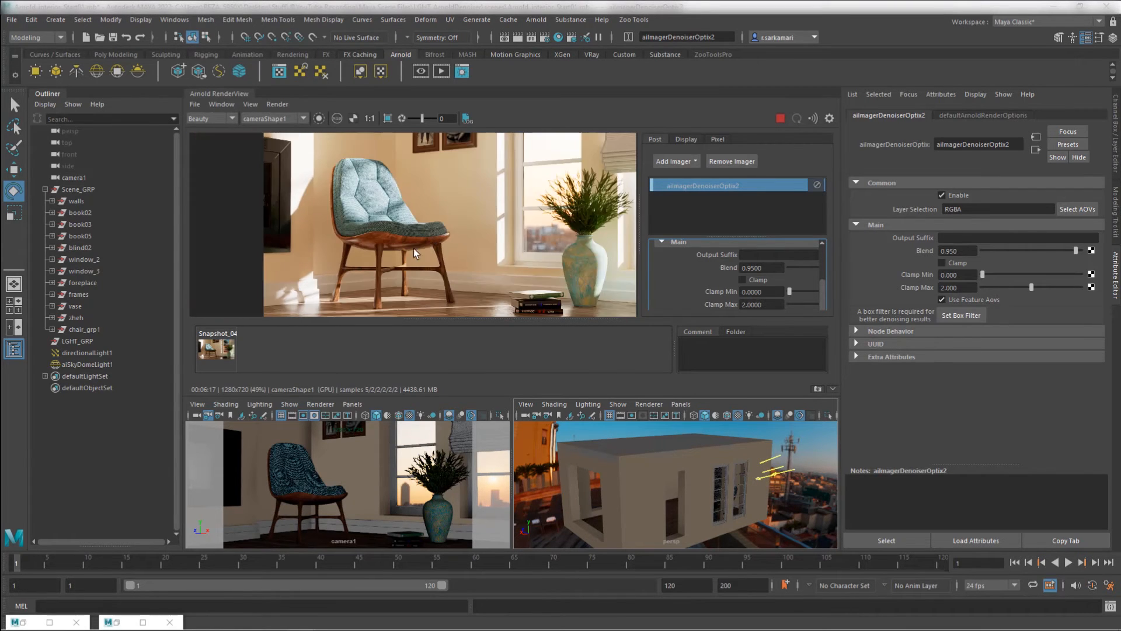
scroll(394, 257, down, 1)
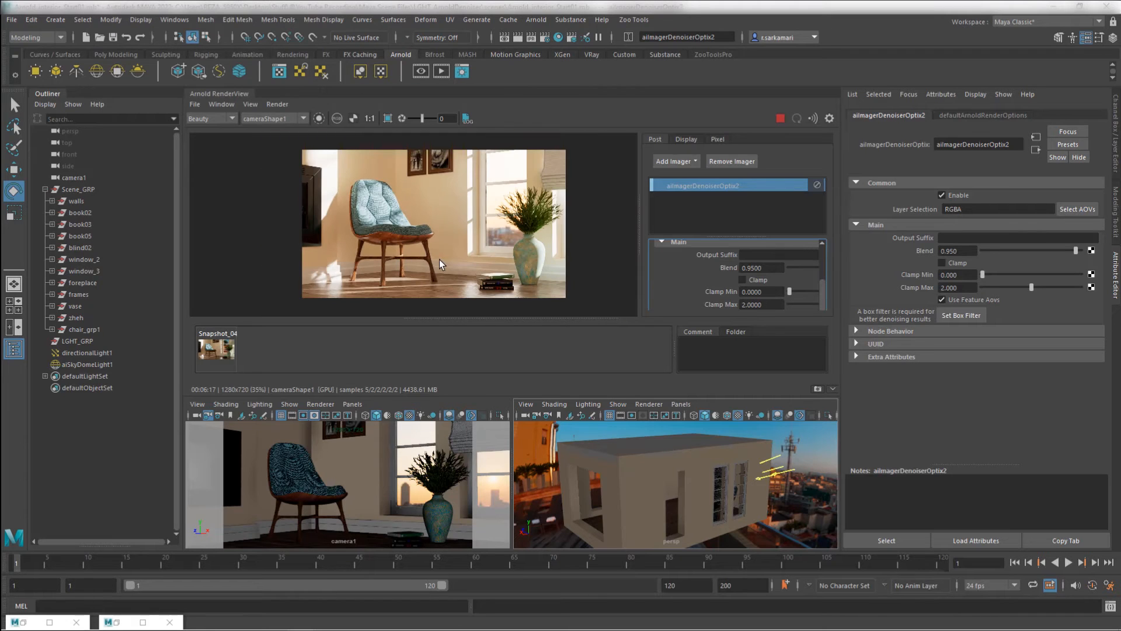
middle_drag(412, 257, 430, 268)
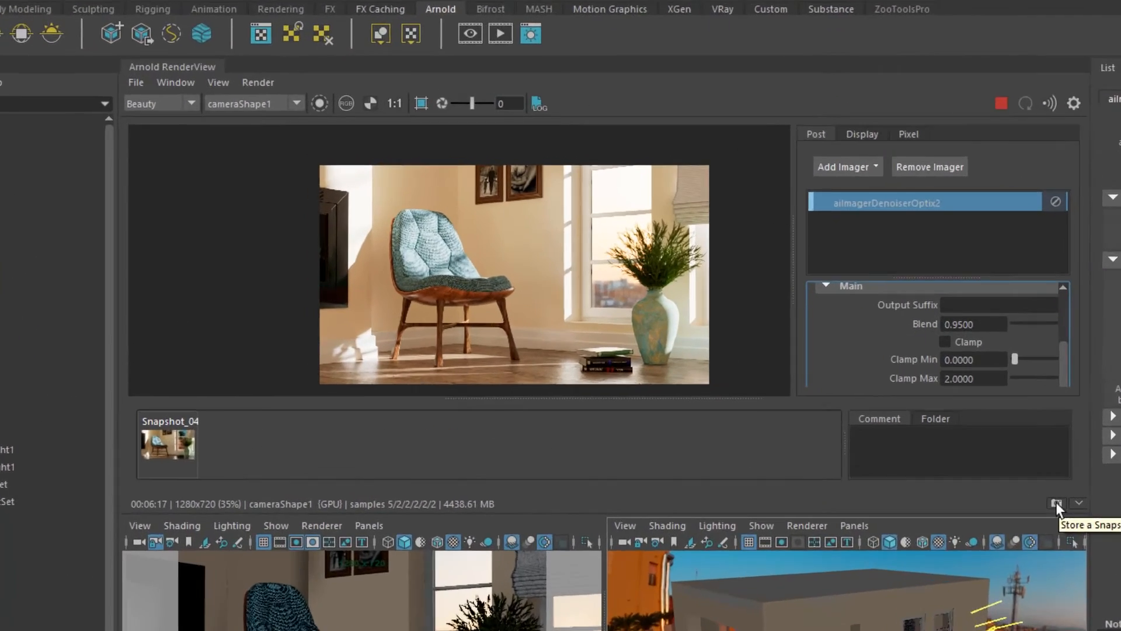
- Store a snapshot of the denoised render and compare it repeatedly with the earlier noisy snapshot
click(818, 389)
click(99, 616)
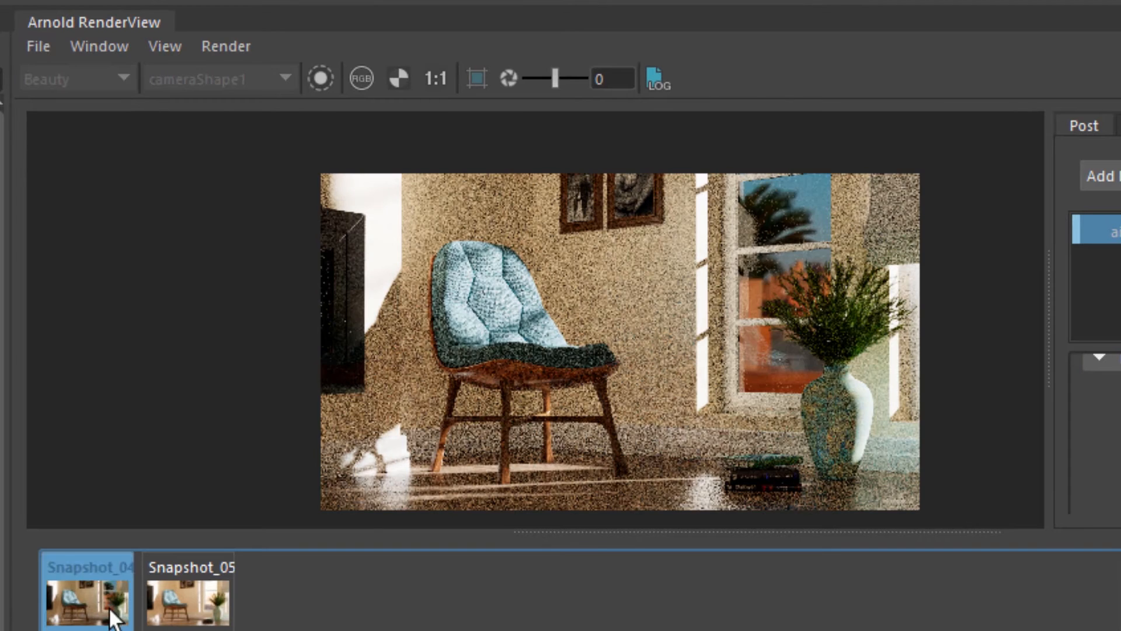
click(181, 617)
click(108, 618)
click(166, 620)
click(79, 624)
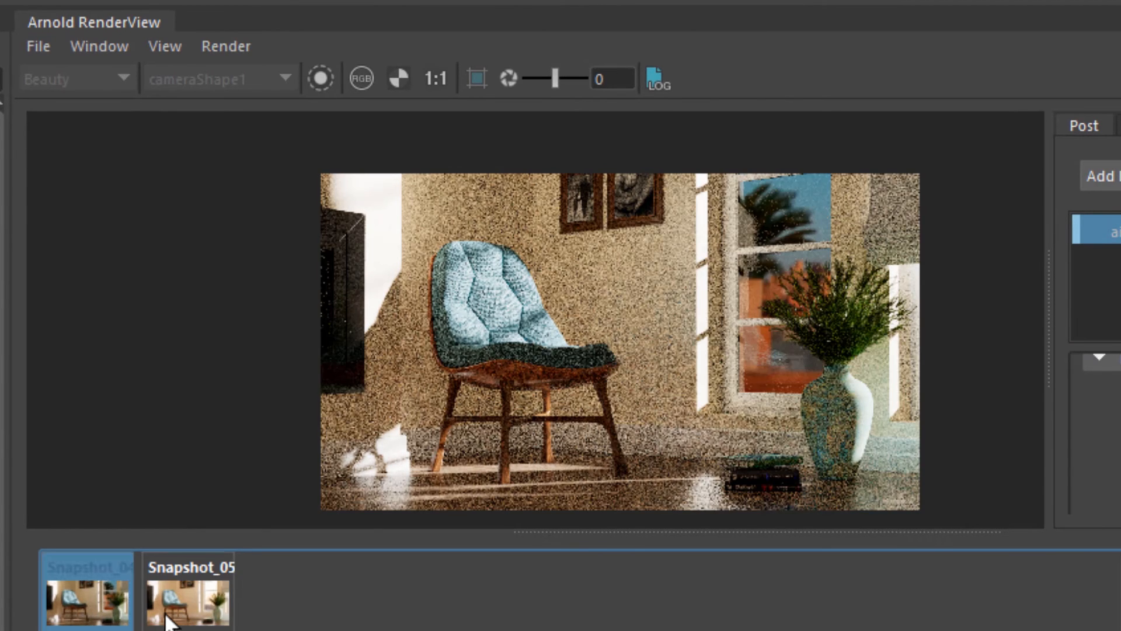
click(175, 616)
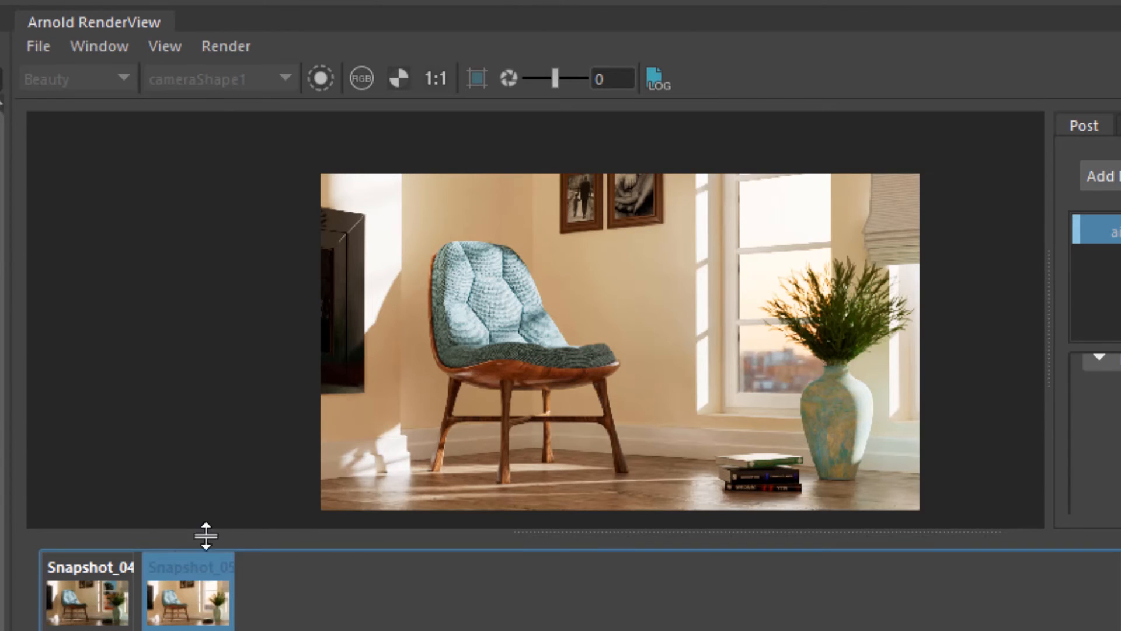
click(88, 598)
click(188, 596)
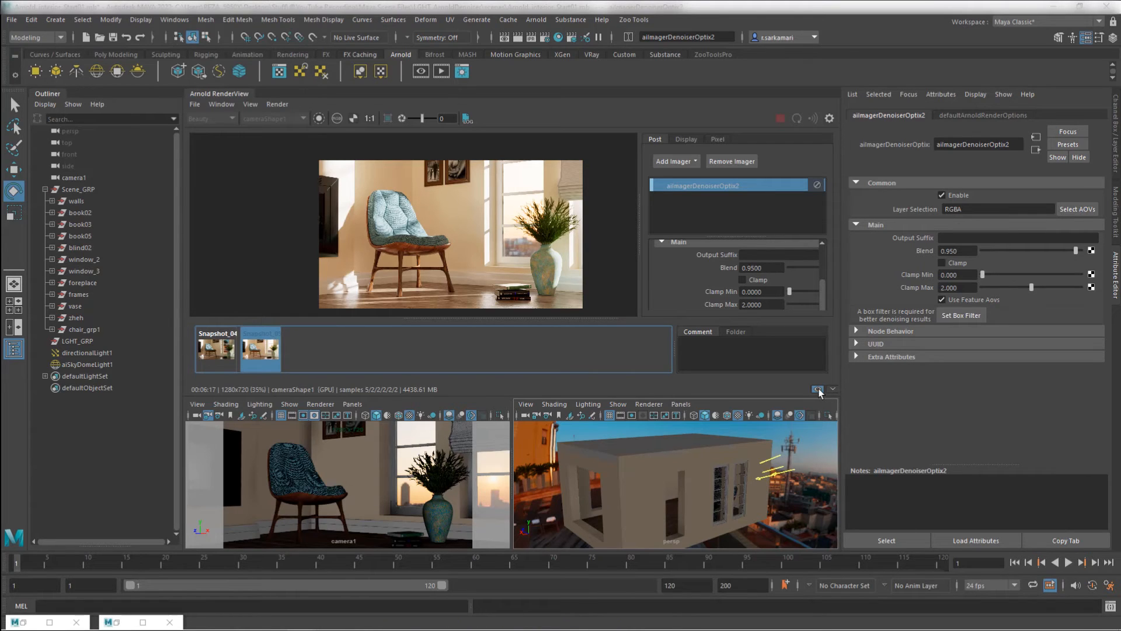
- Tear off a copy of the perspective view as a floating window and hide the skydome light there
click(680, 404)
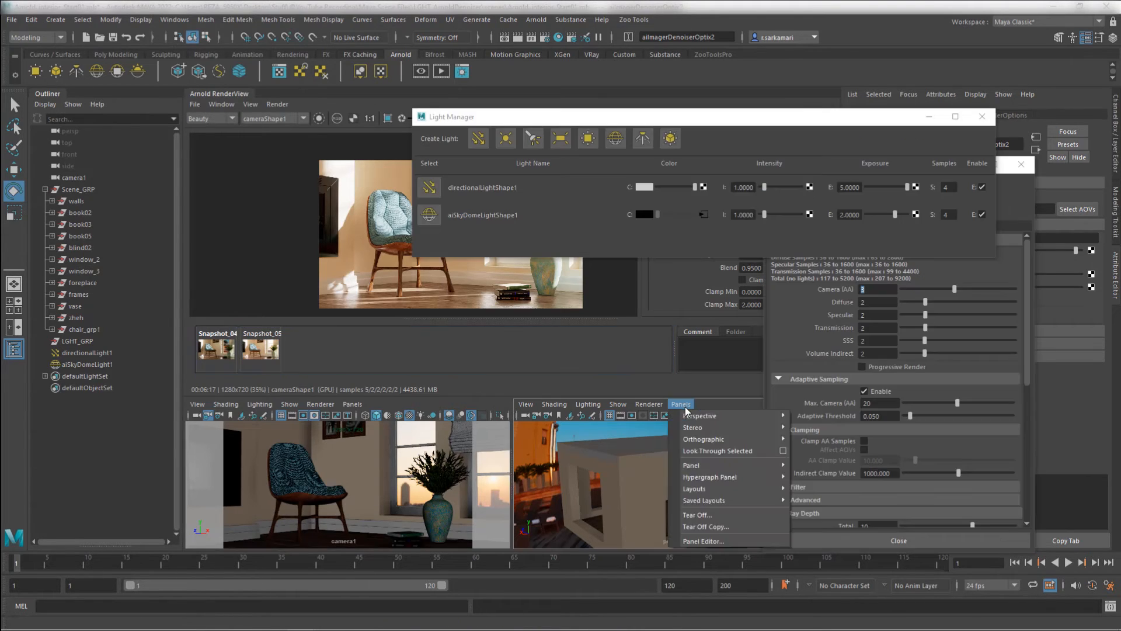
click(694, 530)
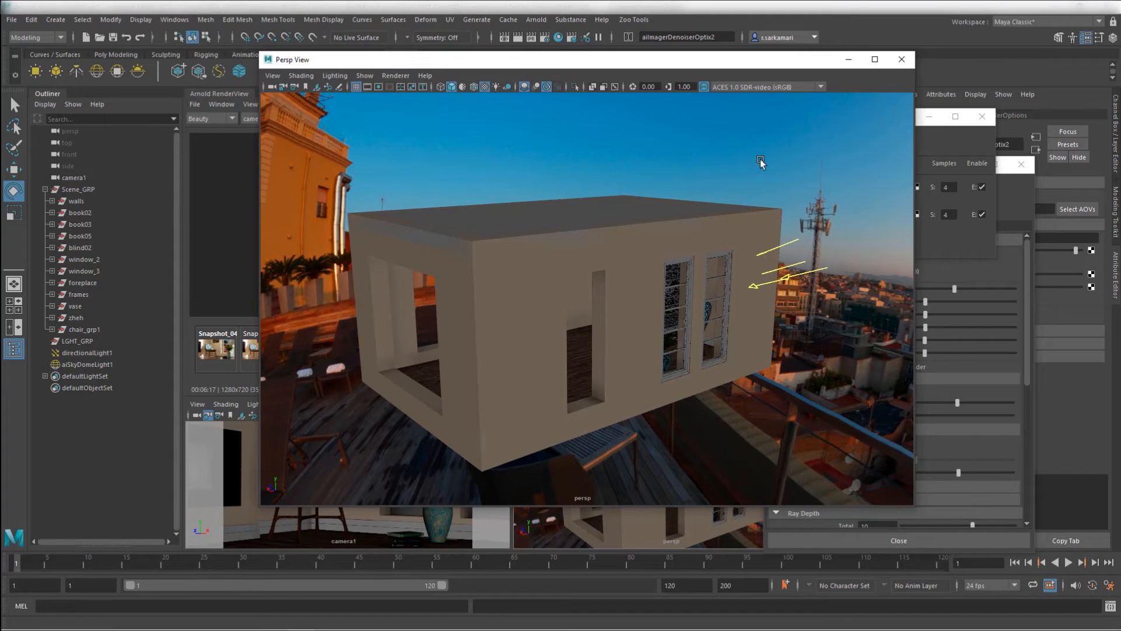
drag(679, 60, 509, 117)
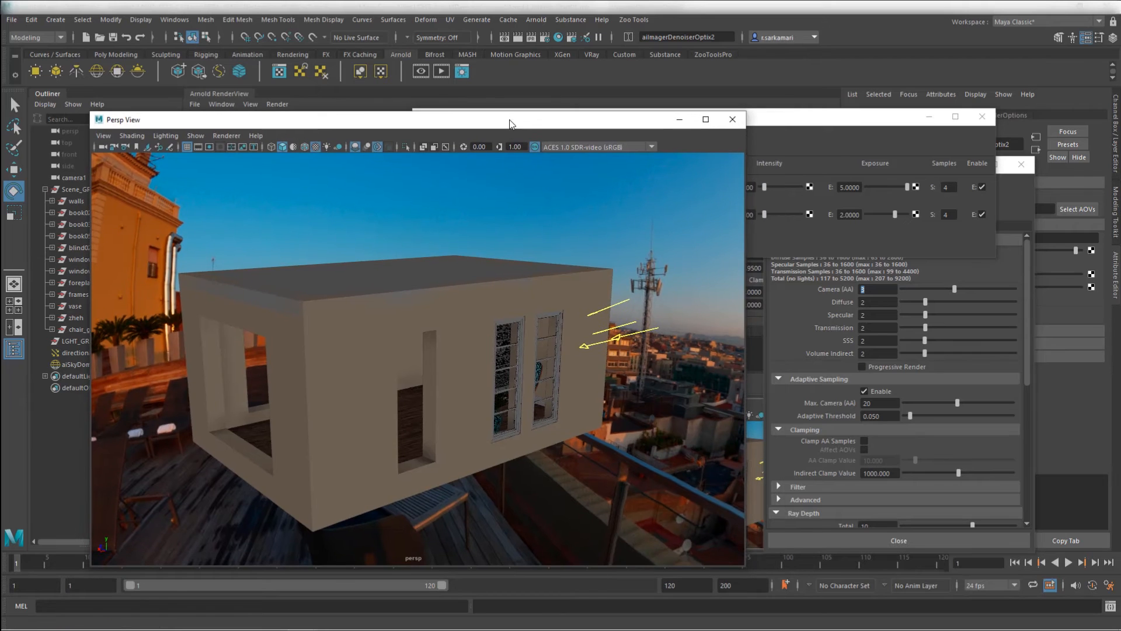
click(521, 220)
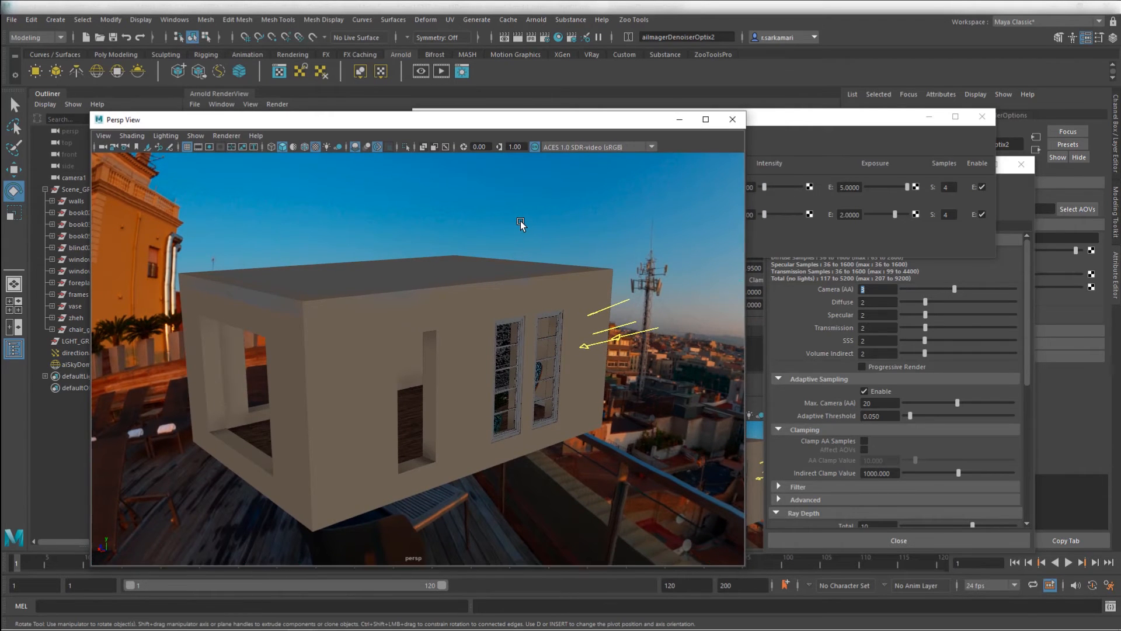
key(h)
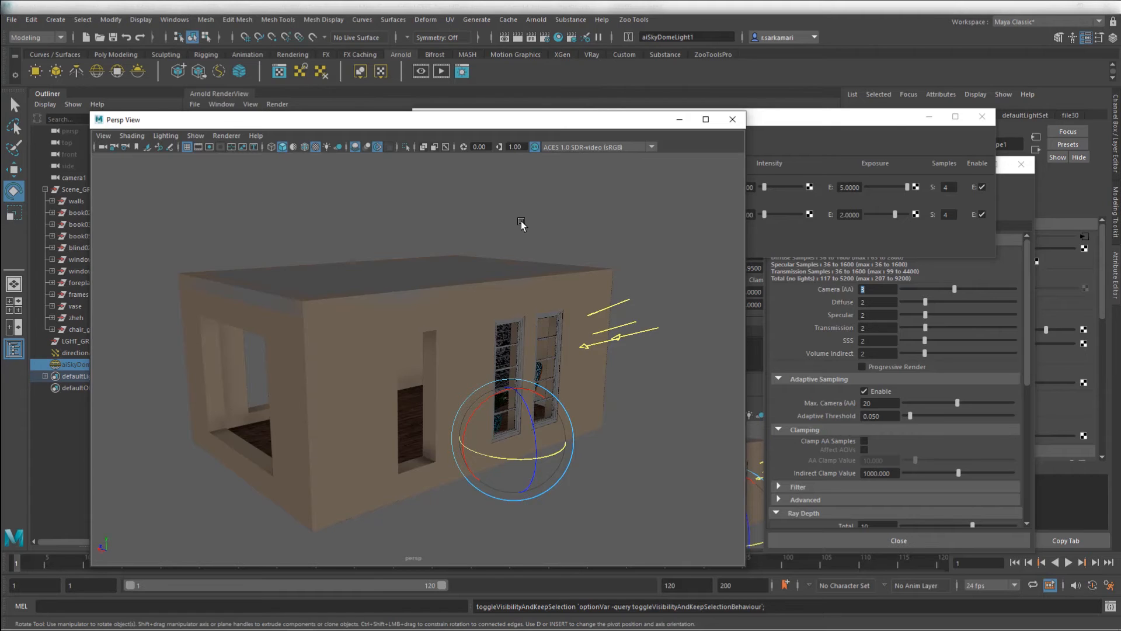
- Tear off the Arnold Lights list as a floating palette and create a light portal from it
click(536, 20)
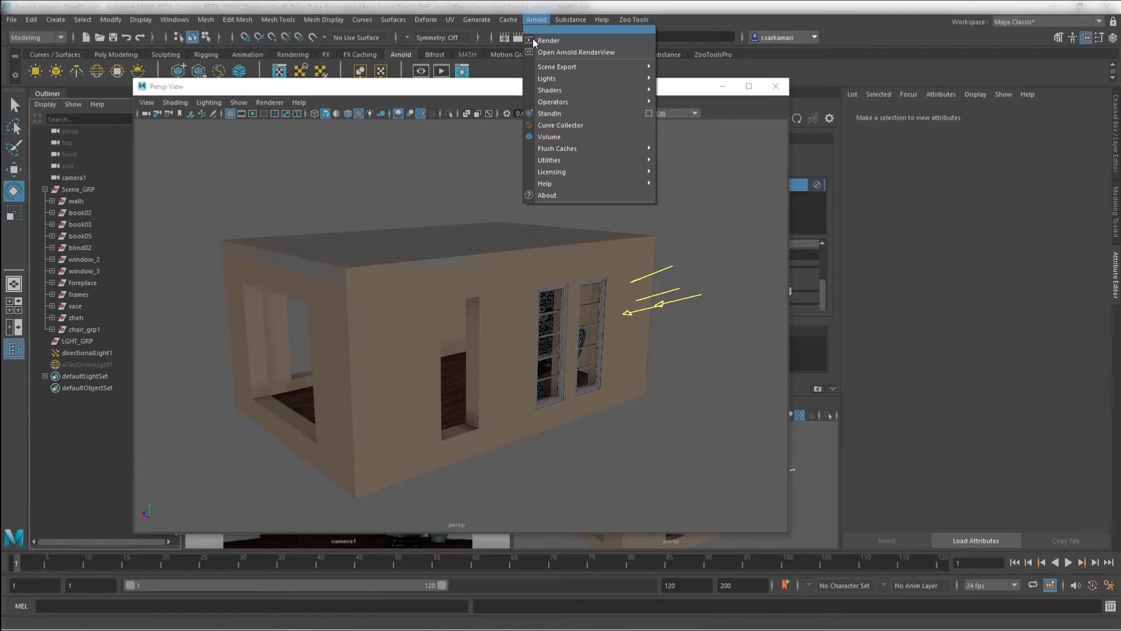
mouse_move(539, 93)
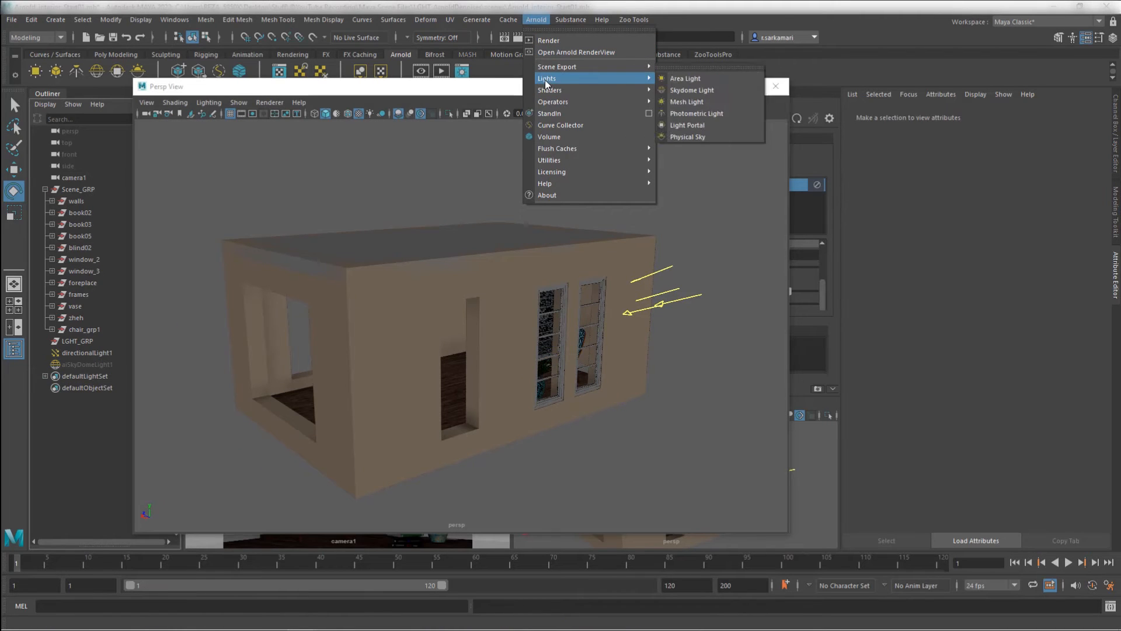
click(688, 67)
drag(723, 54, 864, 85)
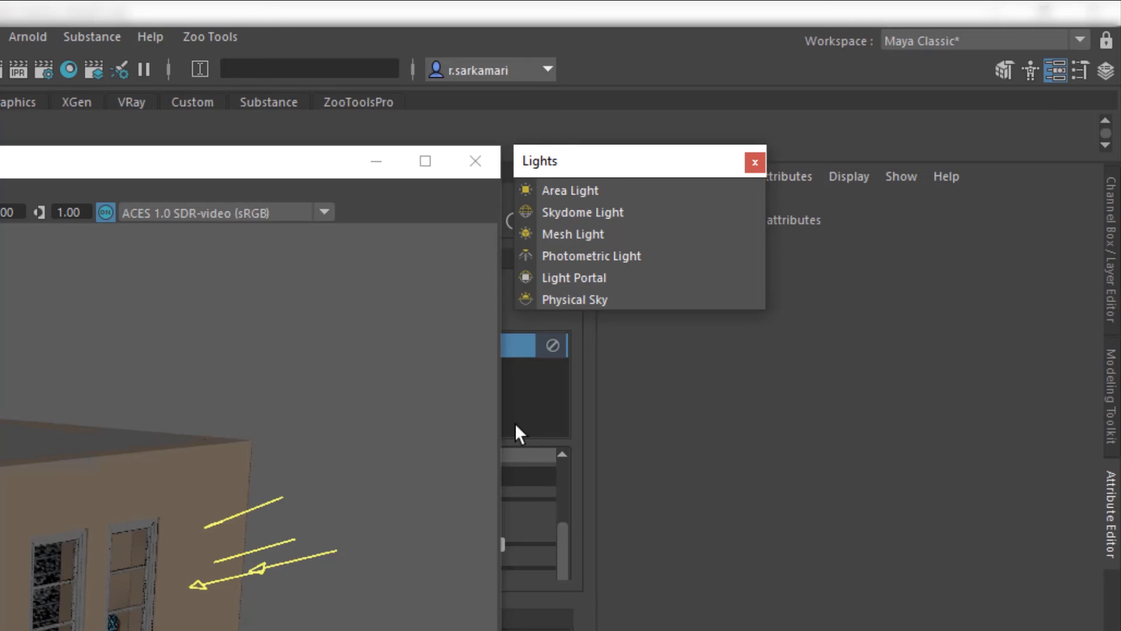
click(593, 283)
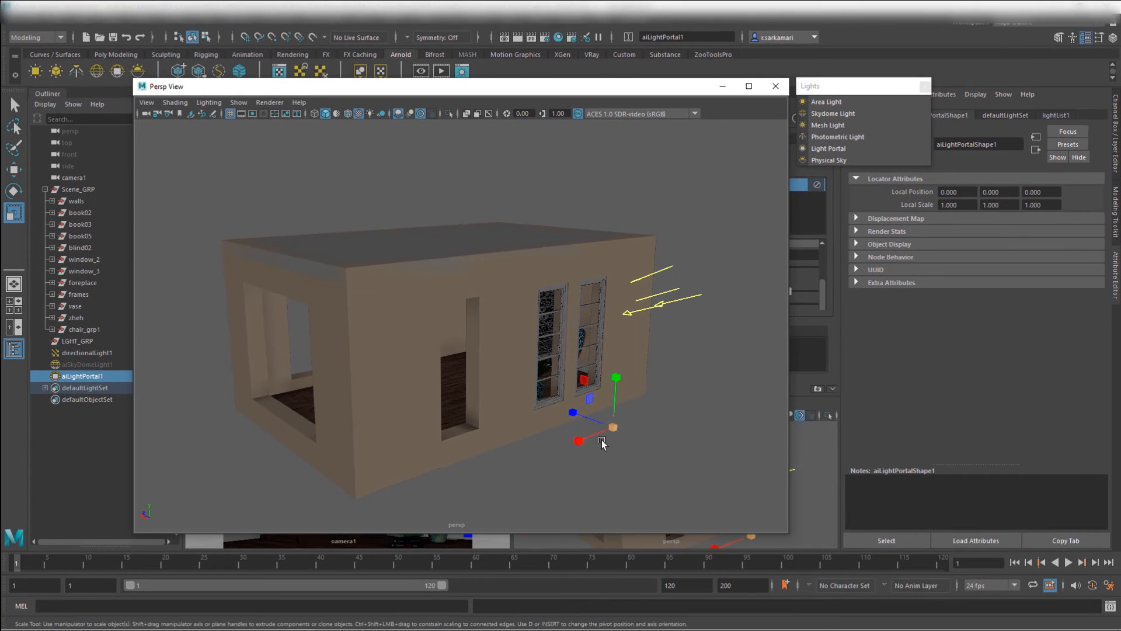
- Scale the light portal to about 101, turn it to face into the room and place it over the pair of framed windows
drag(601, 440, 672, 472)
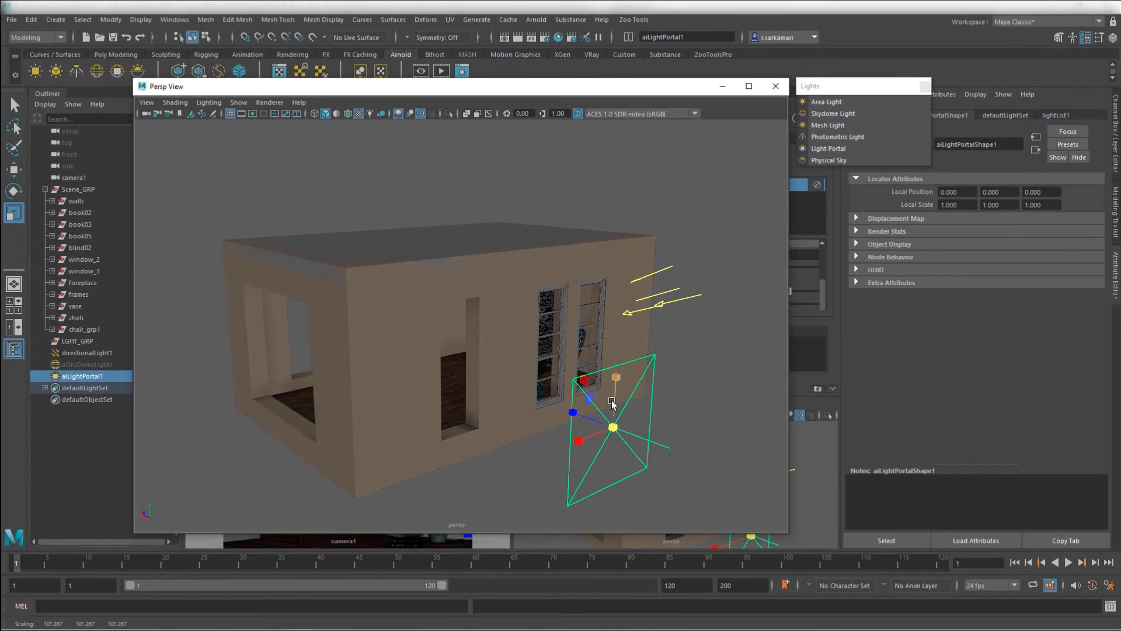
key(e)
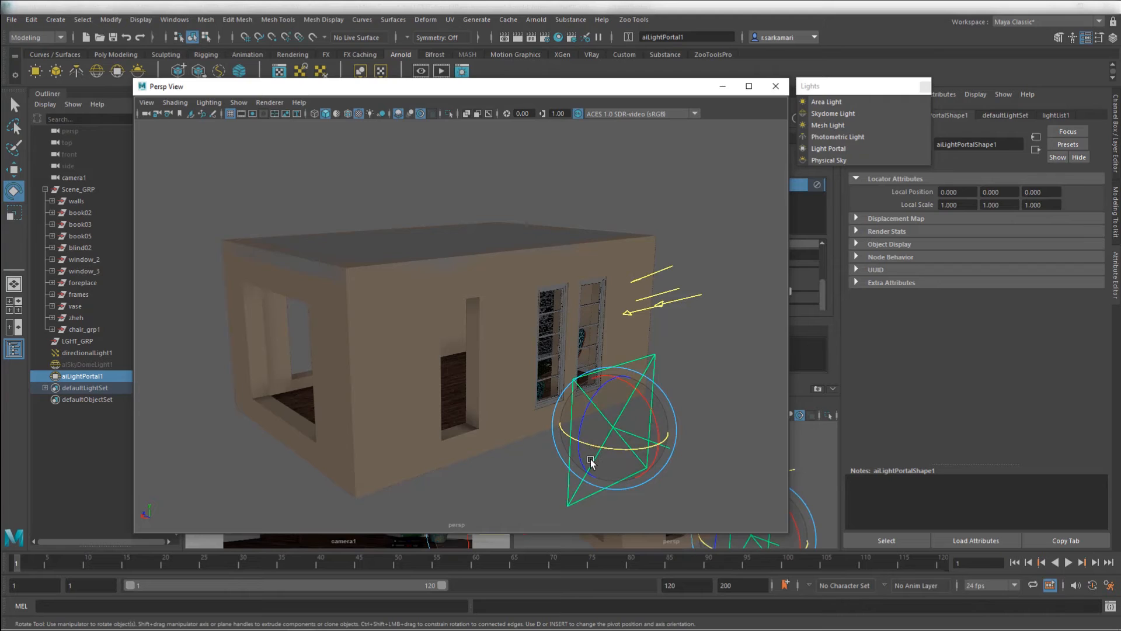
drag(598, 450, 618, 418)
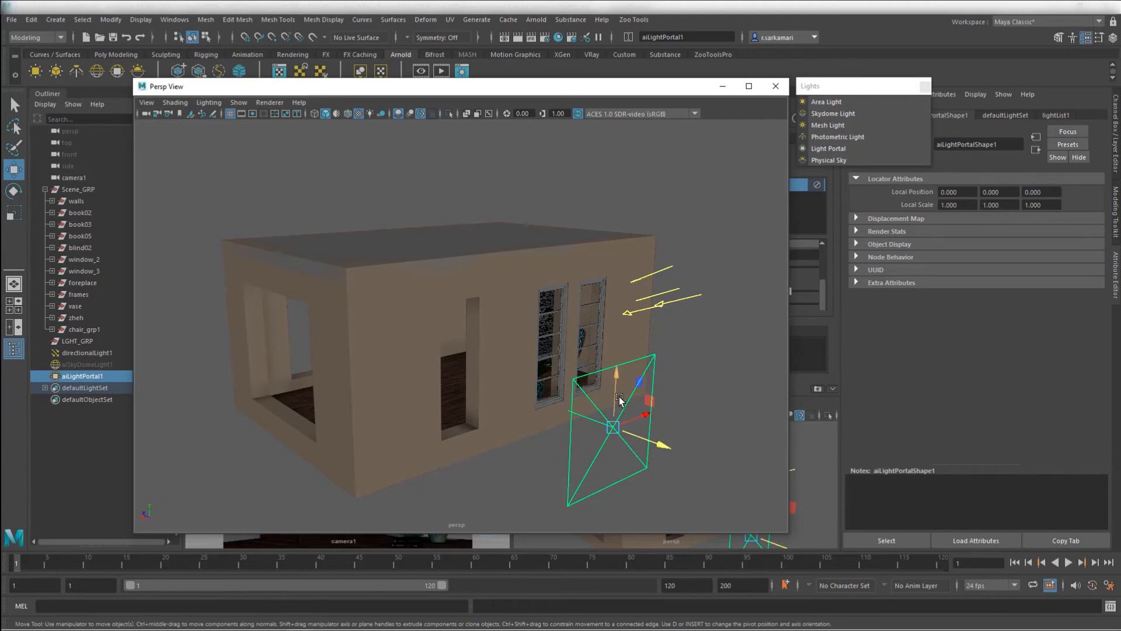
key(w)
mouse_move(617, 369)
mouse_down()
mouse_move(626, 336)
mouse_move(635, 359)
mouse_move(617, 353)
mouse_up()
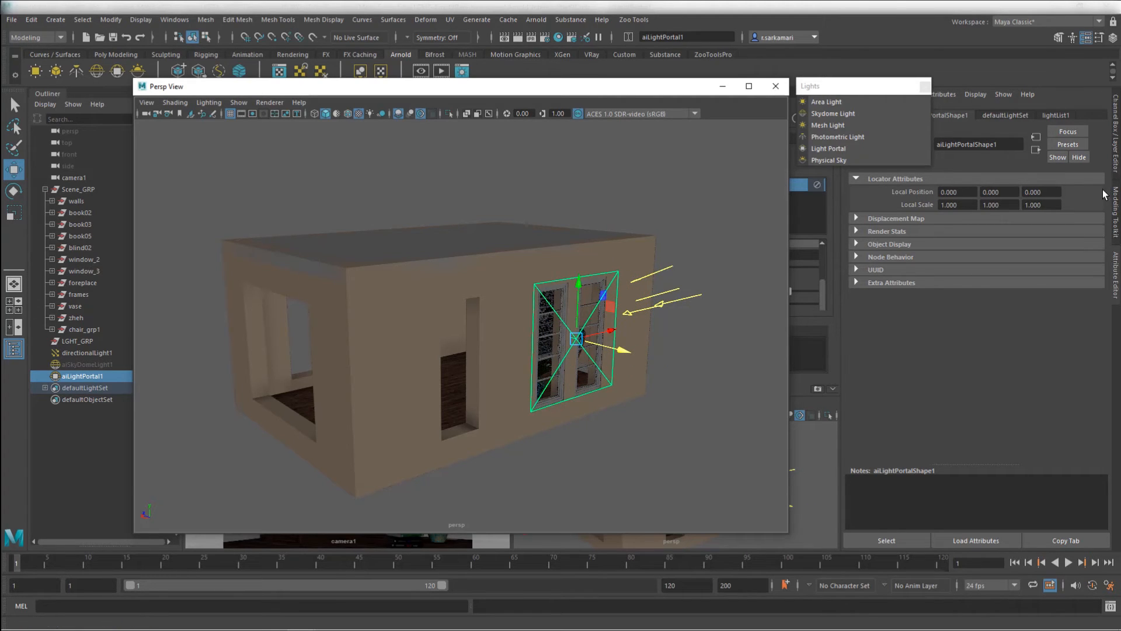
- Move the Lights palette aside and examine the portal's attributes, including the default light set's Arnold options
drag(888, 87, 889, 395)
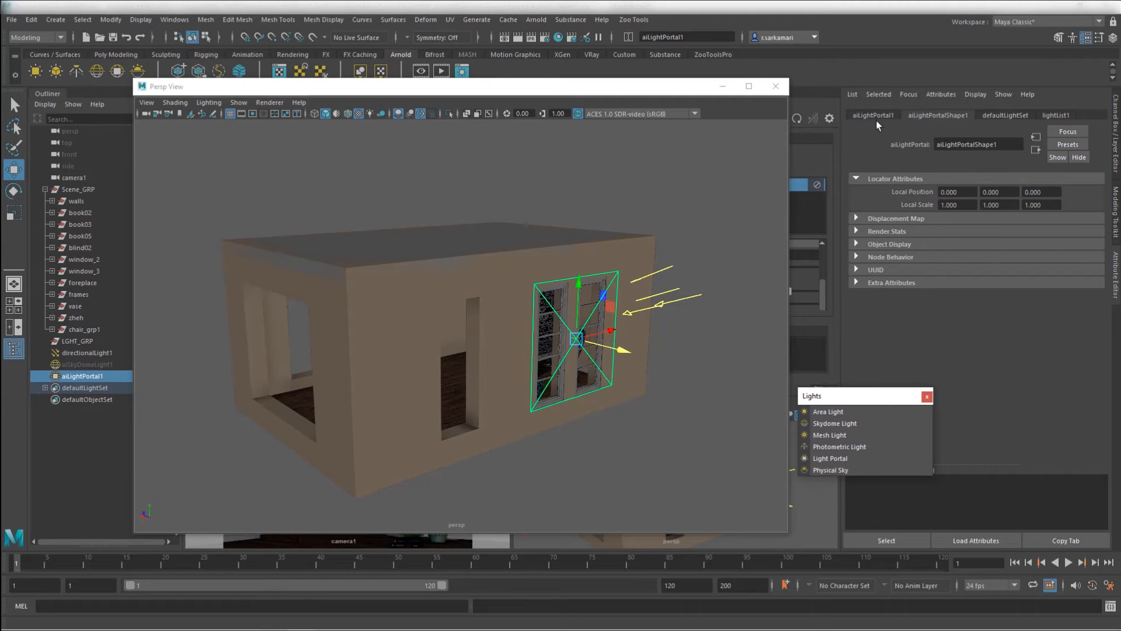
click(875, 115)
click(1004, 115)
click(870, 178)
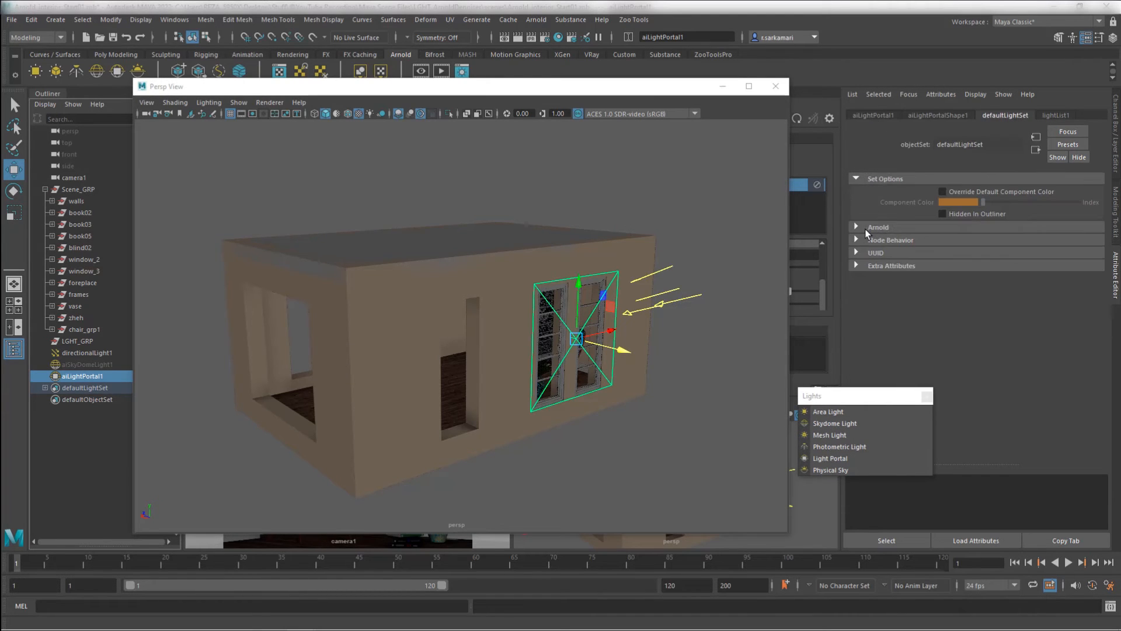
click(866, 228)
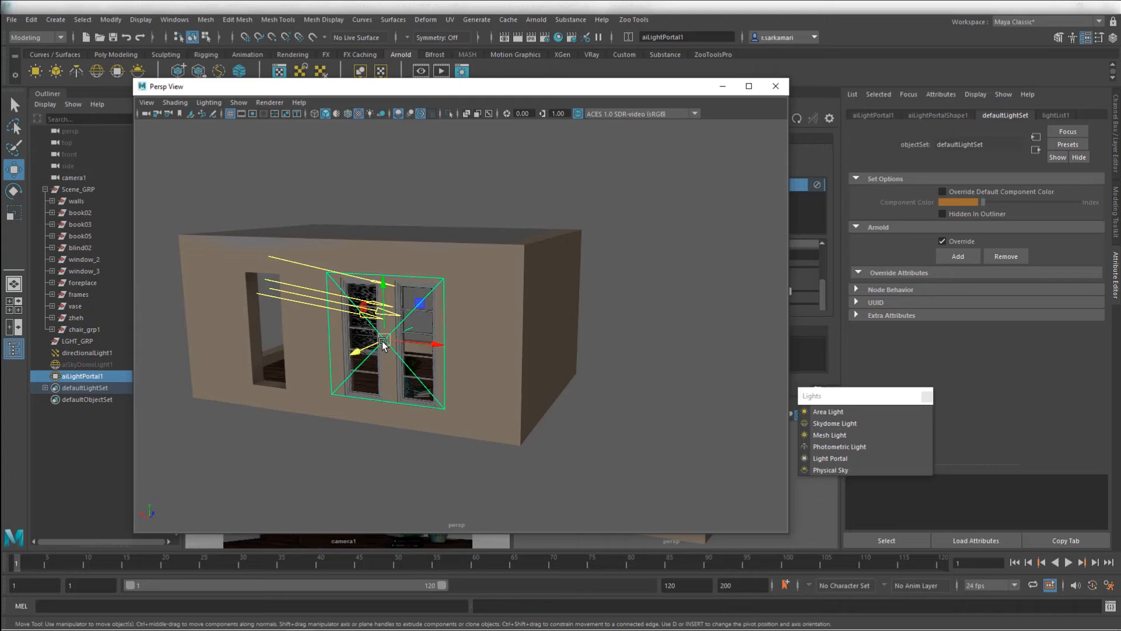
- Duplicate the light portal and fit the narrowed copy over the tall opening beside the framed windows
mouse_move(382, 344)
shift+mouse_down()
mouse_move(290, 343)
mouse_move(308, 334)
mouse_move(280, 376)
mouse_move(401, 380)
mouse_move(393, 325)
shift+mouse_up()
key(r)
key(w)
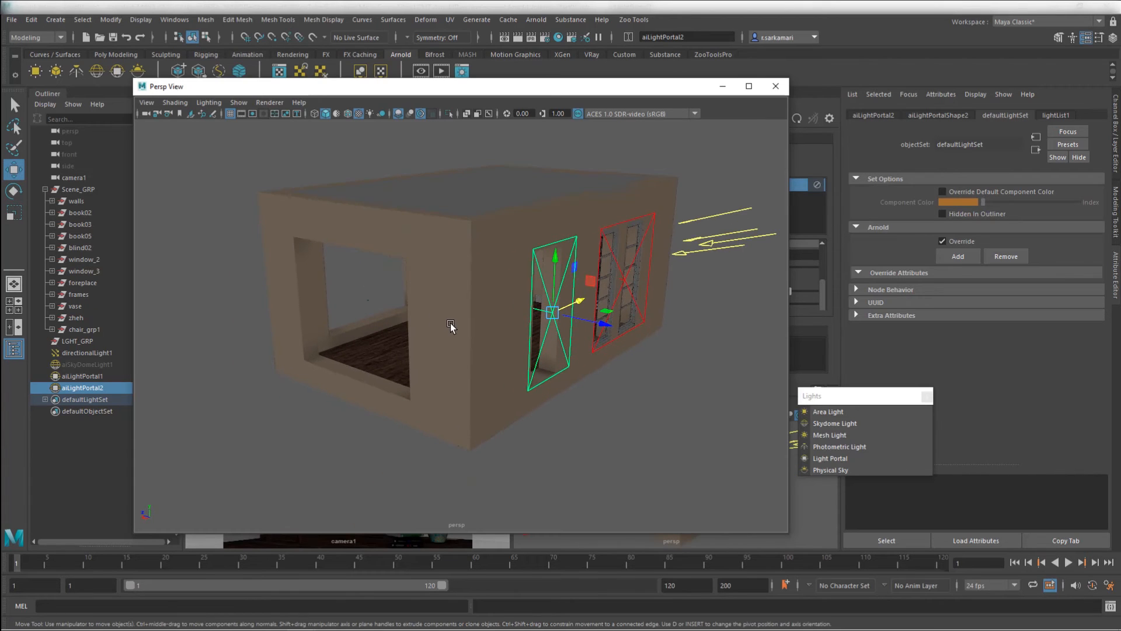
- Duplicate the tall opening's portal, turn the copy parallel to the end wall and widen it for the large opening
key(ctrl+d)
drag(607, 324, 277, 344)
key(e)
key(r)
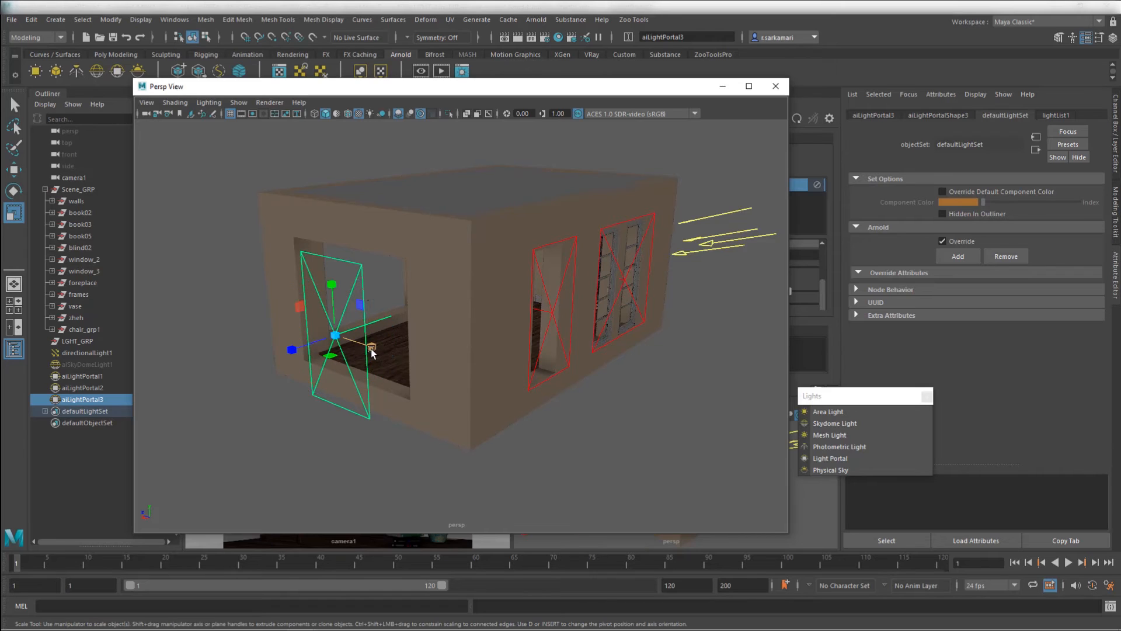
drag(371, 351, 412, 368)
key(w)
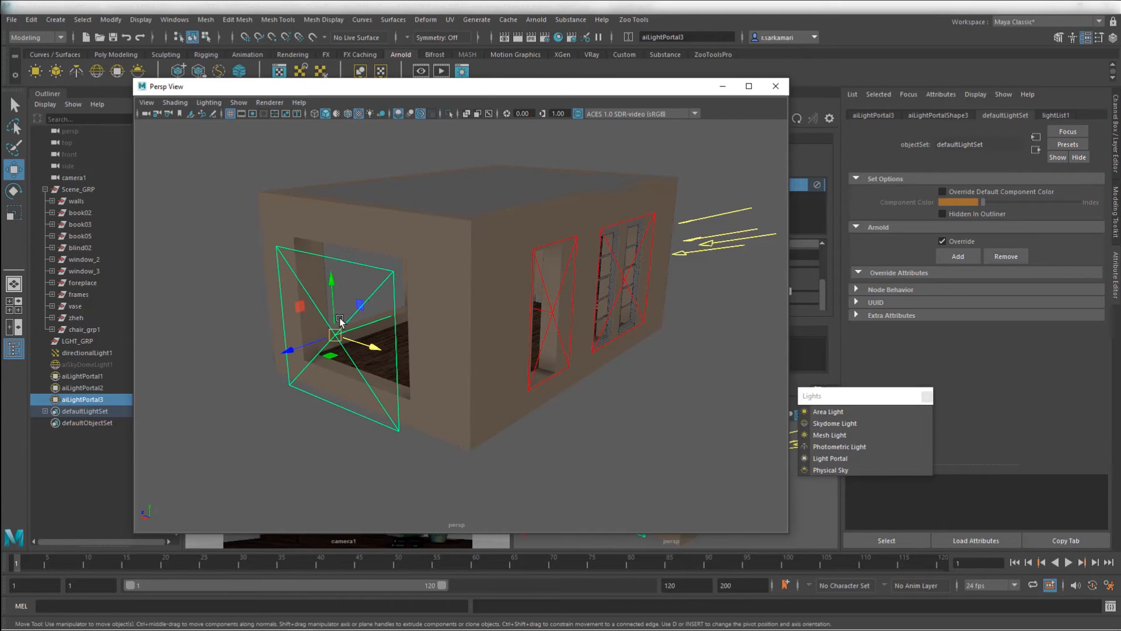
- Align the third light portal just outside the end wall's large opening and fine-tune its width to cover it
drag(340, 320, 314, 323)
alt+drag(393, 413, 354, 402)
drag(166, 258, 203, 263)
drag(261, 198, 263, 206)
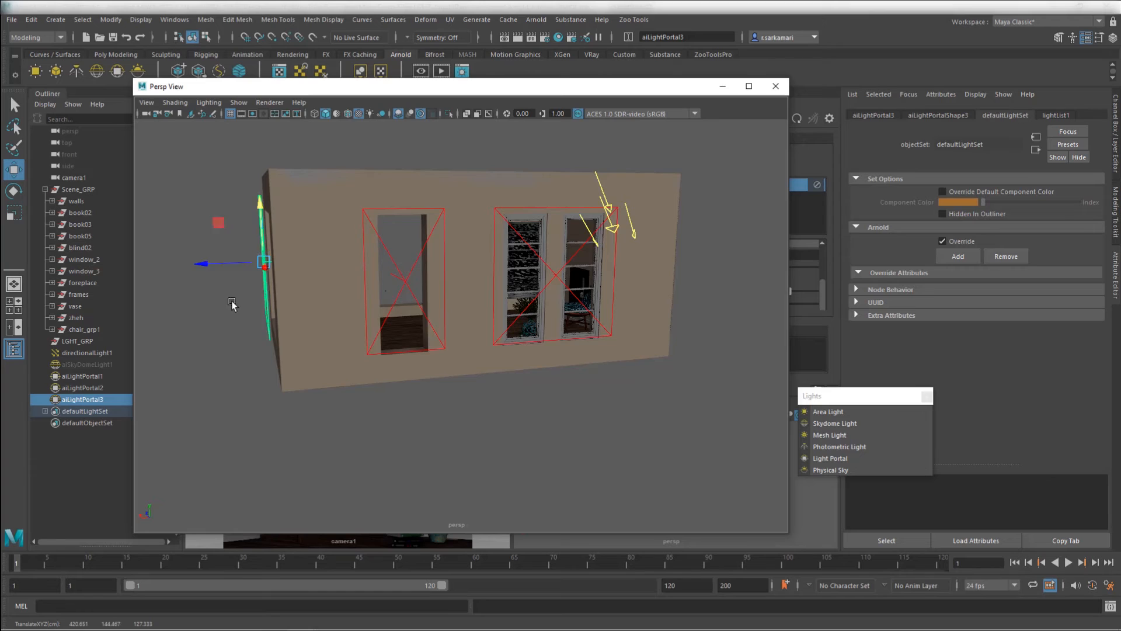
alt+drag(232, 303, 344, 301)
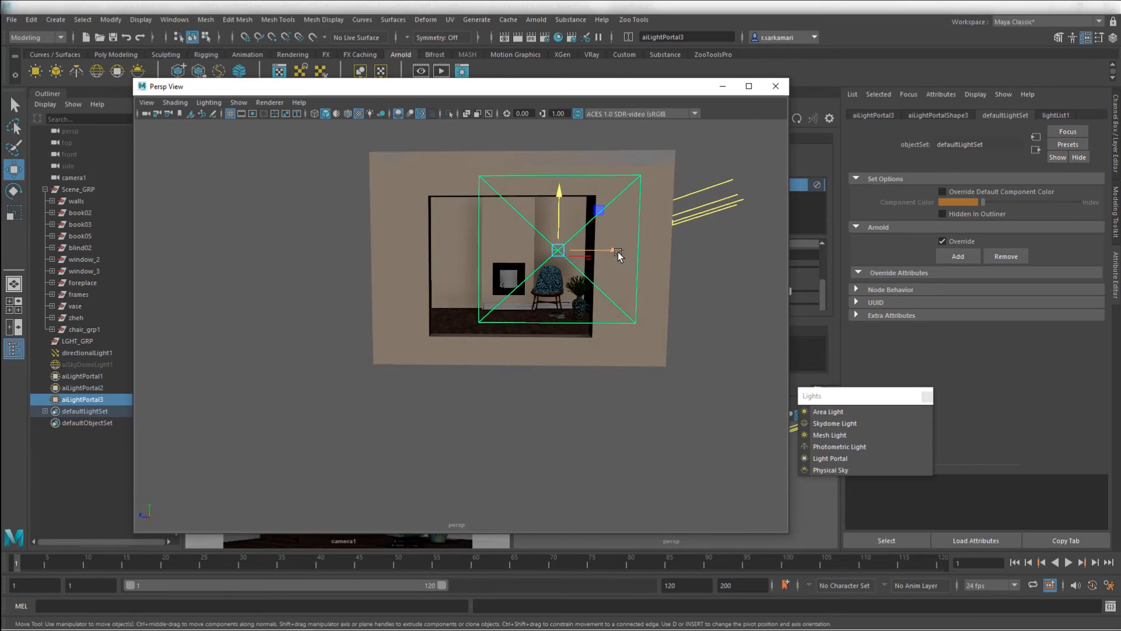
drag(618, 255, 570, 260)
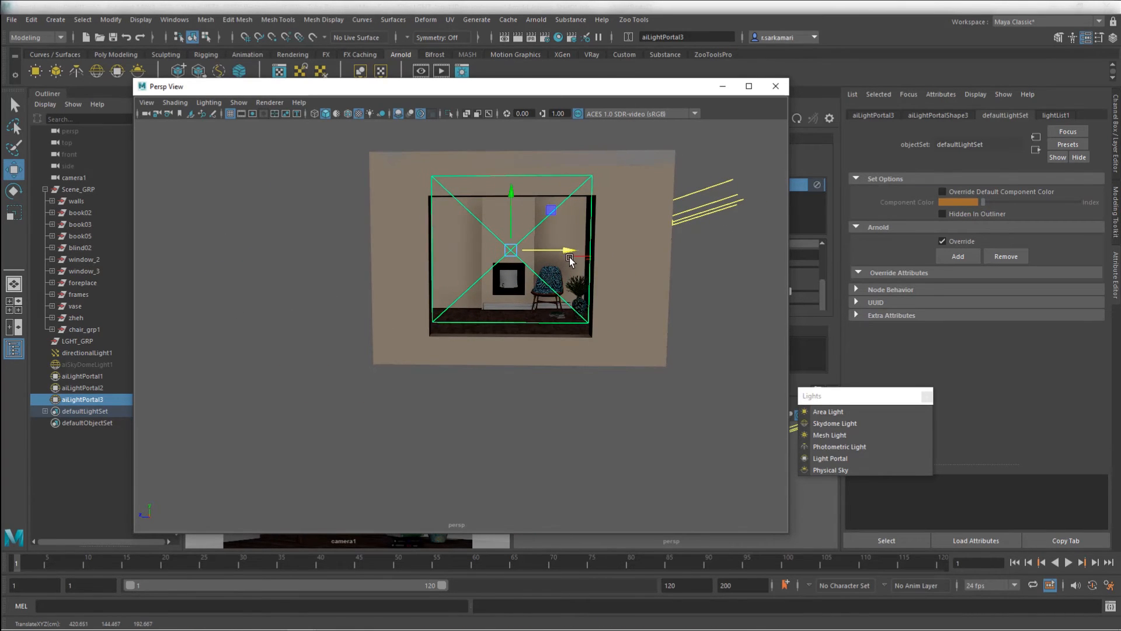
drag(511, 198, 512, 215)
key(r)
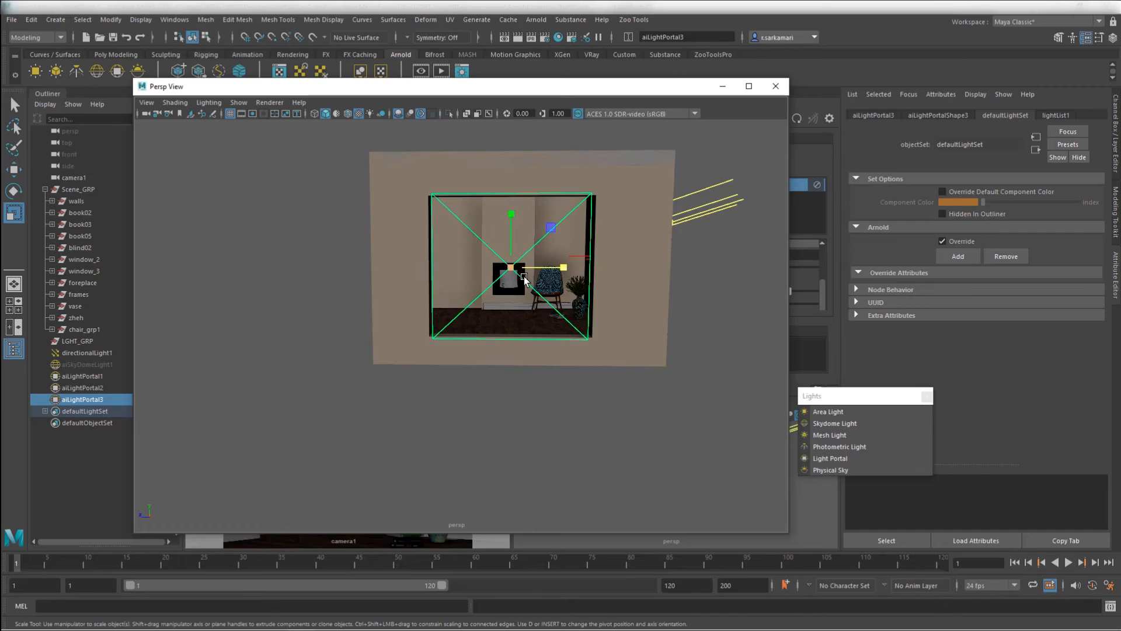
drag(564, 268, 567, 269)
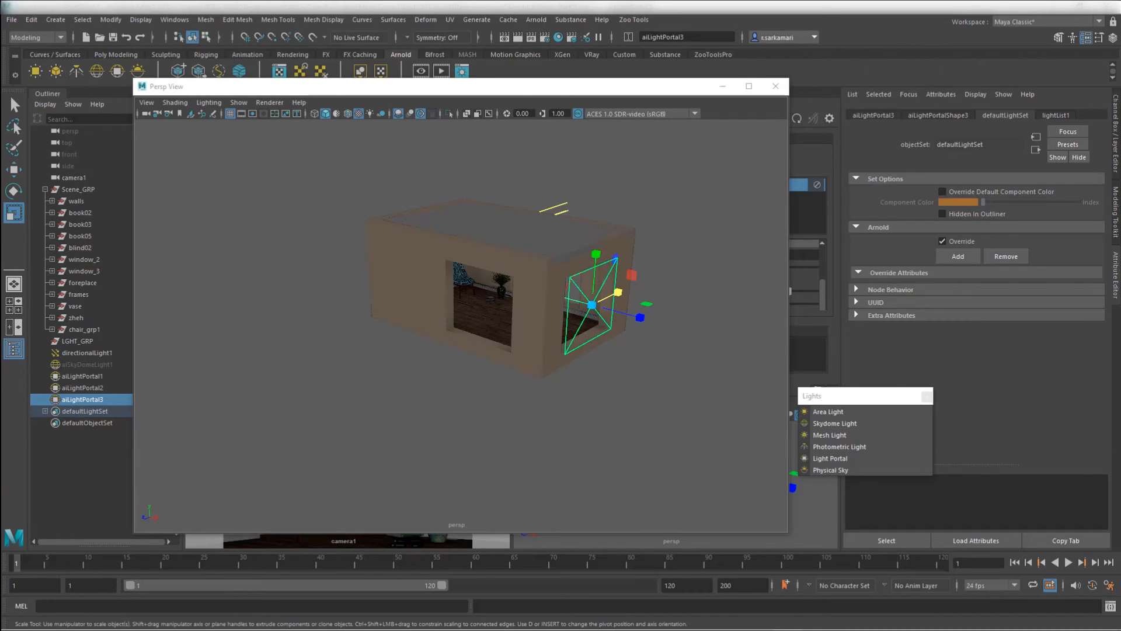
- Duplicate the end wall's light portal, turn the copy parallel to the adjoining wall and move it to that wall's large opening
key(ctrl+d)
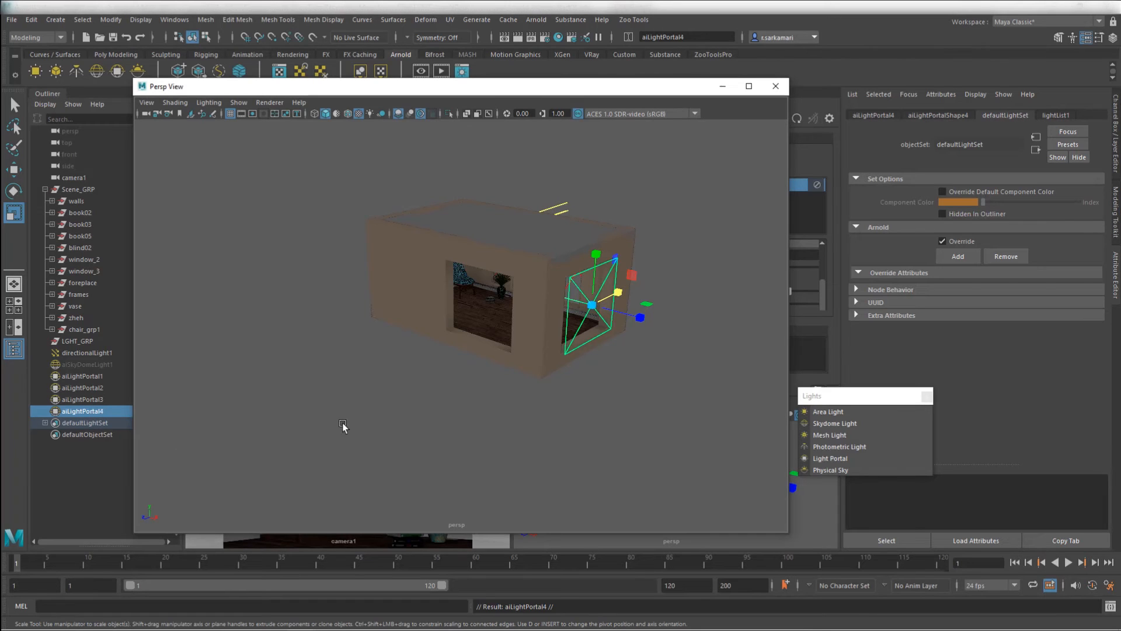
key(w)
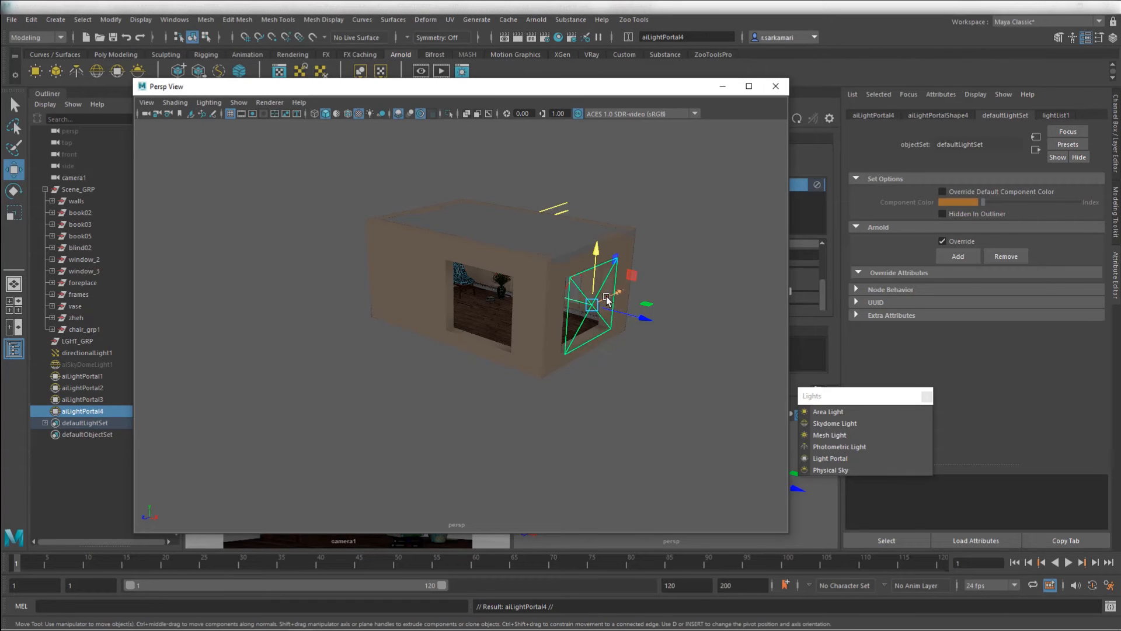
drag(607, 299, 444, 327)
key(e)
key(w)
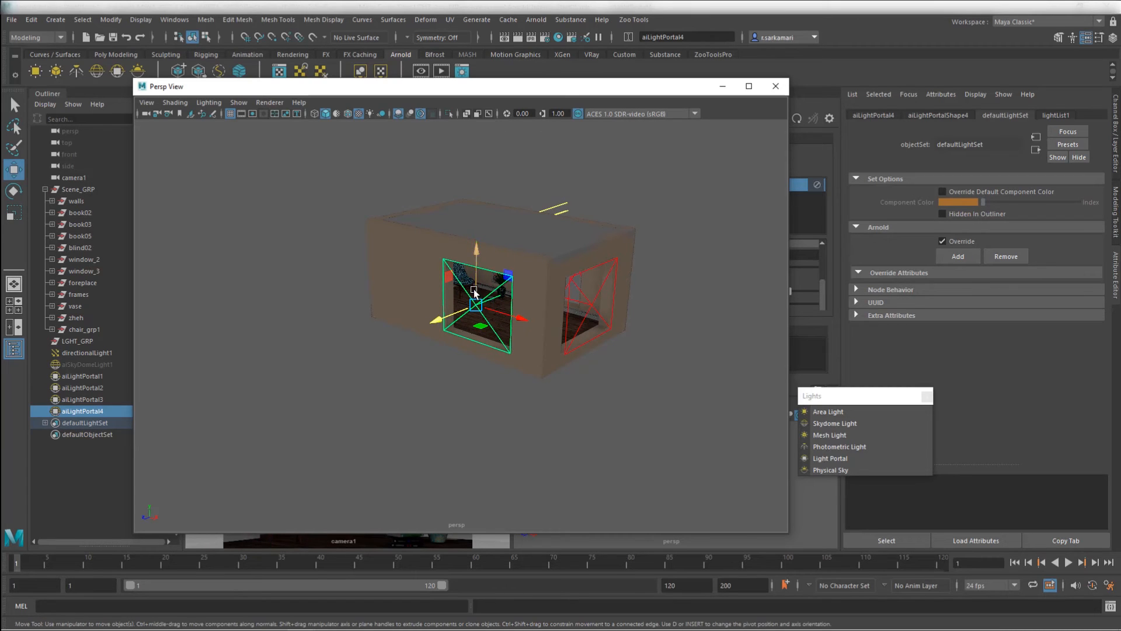
- Fine-tune the fourth light portal's distance so it sits just outside the wall opening, checking it from several angles
alt+drag(498, 359, 633, 370)
key(t)
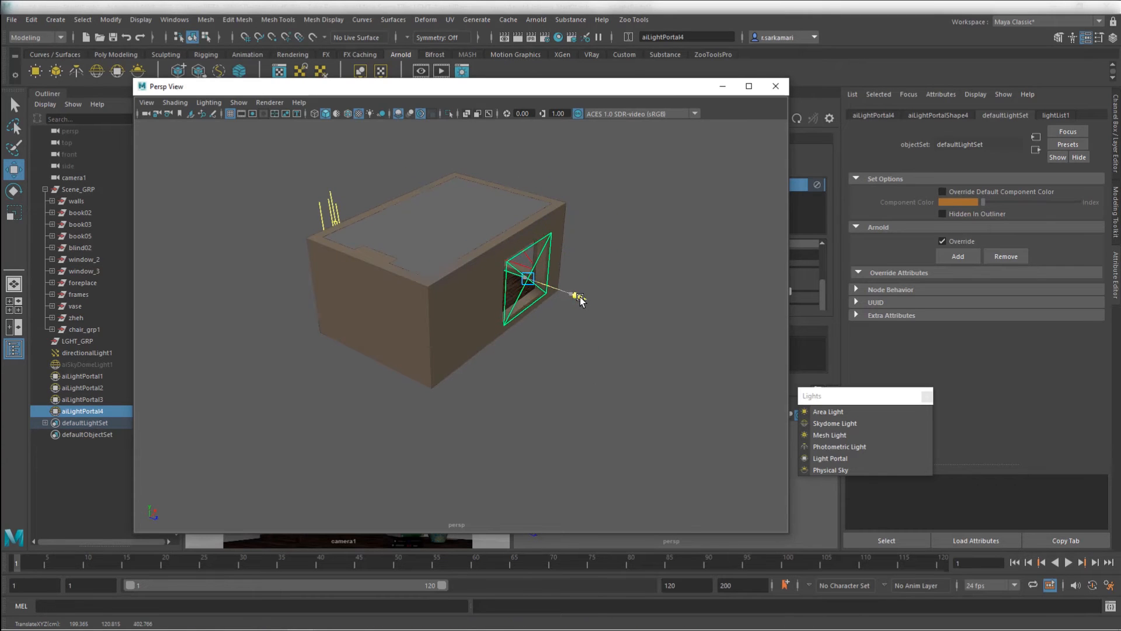
drag(580, 297, 575, 297)
alt+right_drag(439, 298, 721, 409)
alt+middle_drag(642, 374, 581, 508)
alt+drag(546, 469, 374, 351)
alt+drag(459, 357, 432, 387)
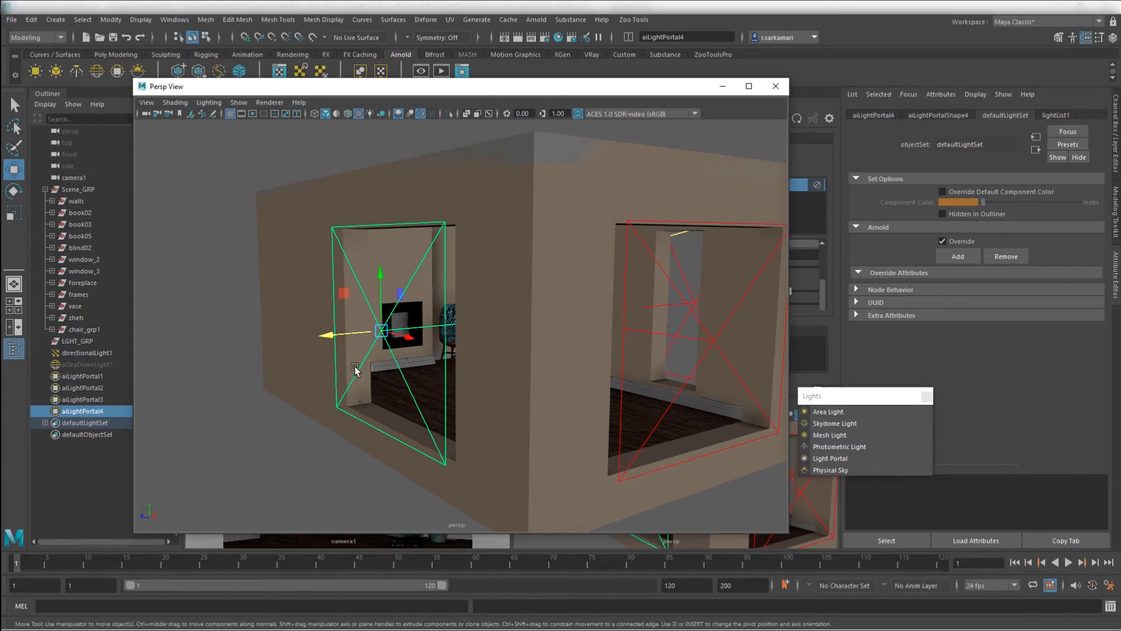
- Group all four light portals and name the group Portals
double_click(80, 354)
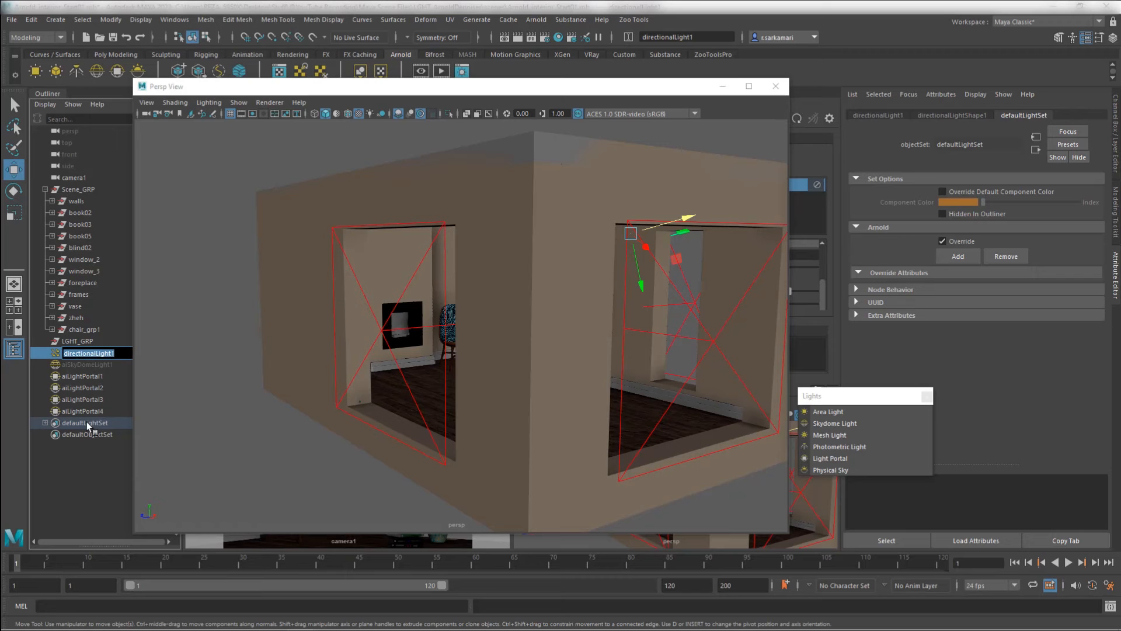
double_click(76, 377)
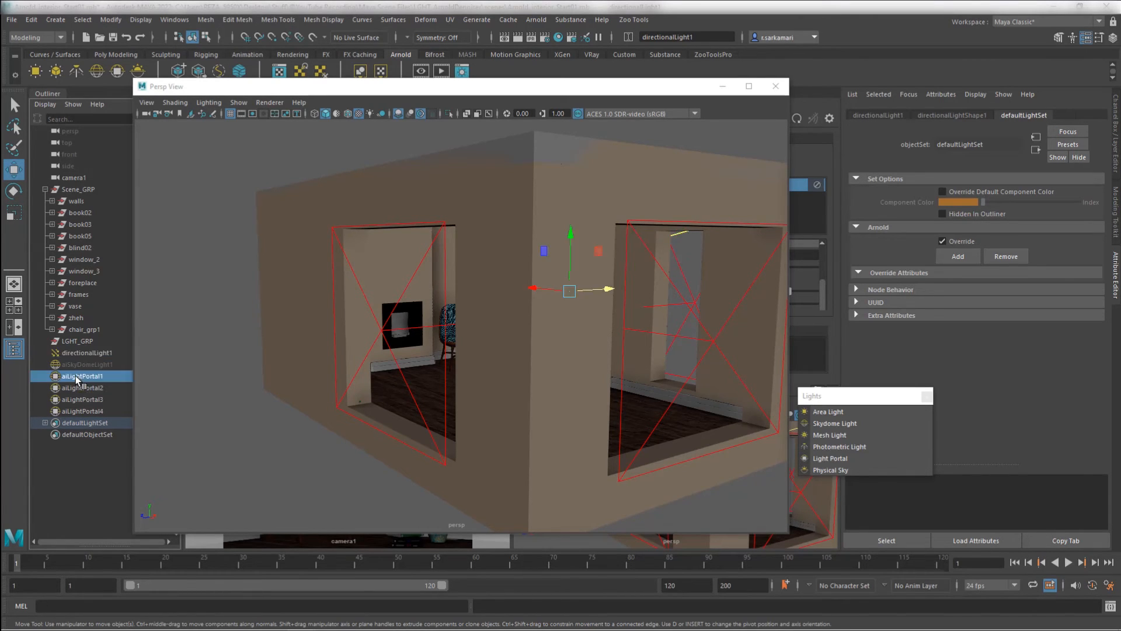
click(79, 411)
shift+click(80, 377)
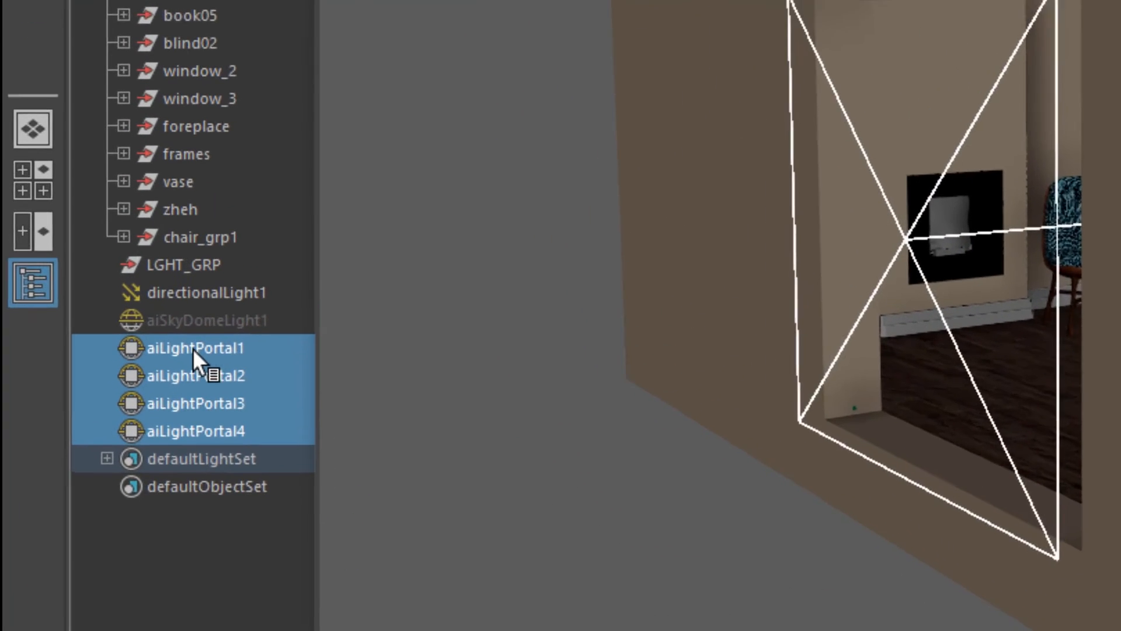
key(ctrl+g)
double_click(86, 374)
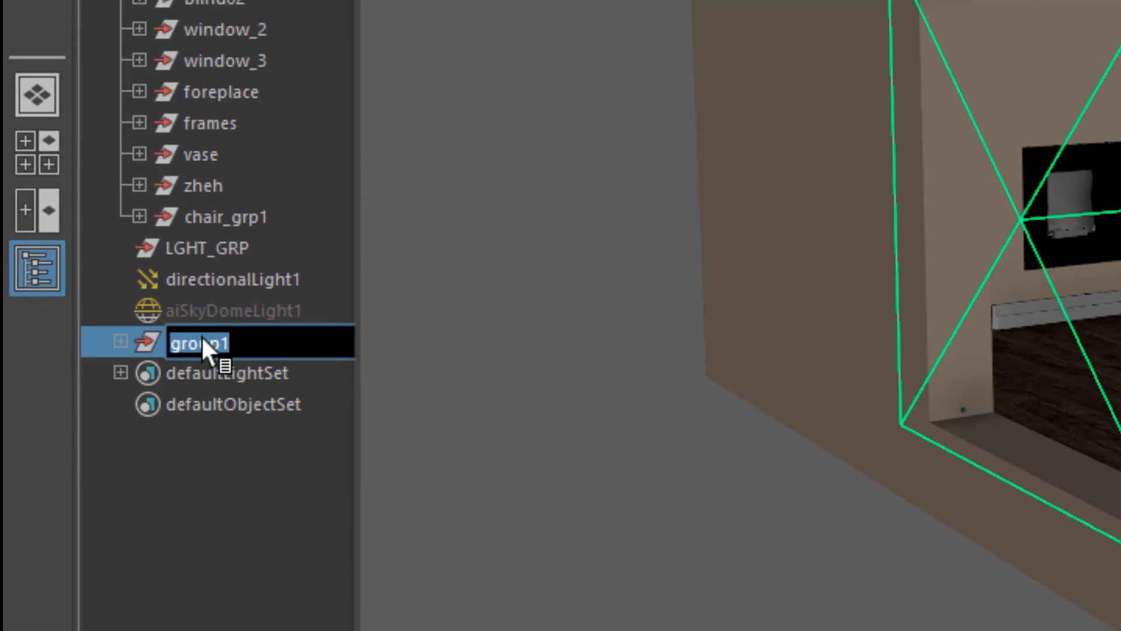
key(Return)
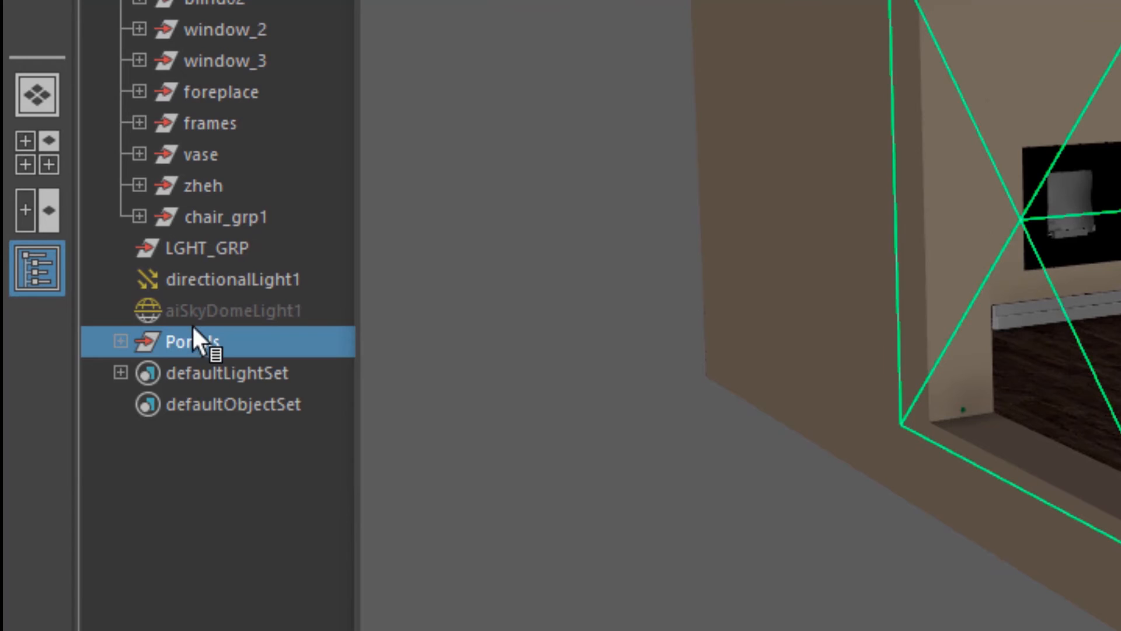
- Rename the skydome light as Env_LGHT and the directional light as Key_LGHT
double_click(193, 309)
text(En)
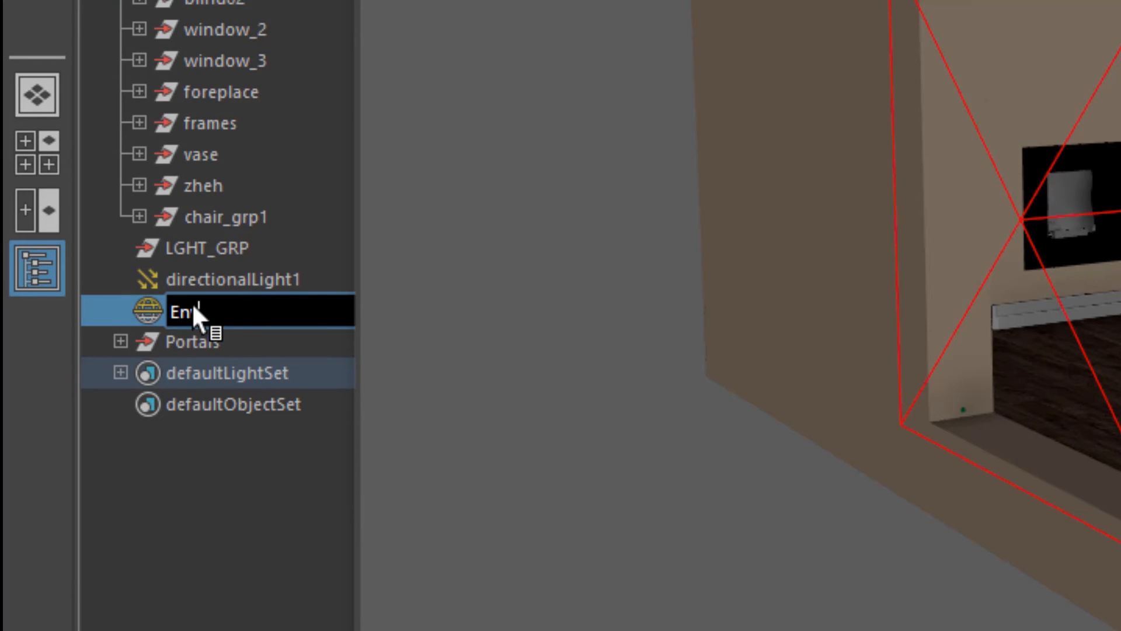
text(v_LGHT)
double_click(238, 274)
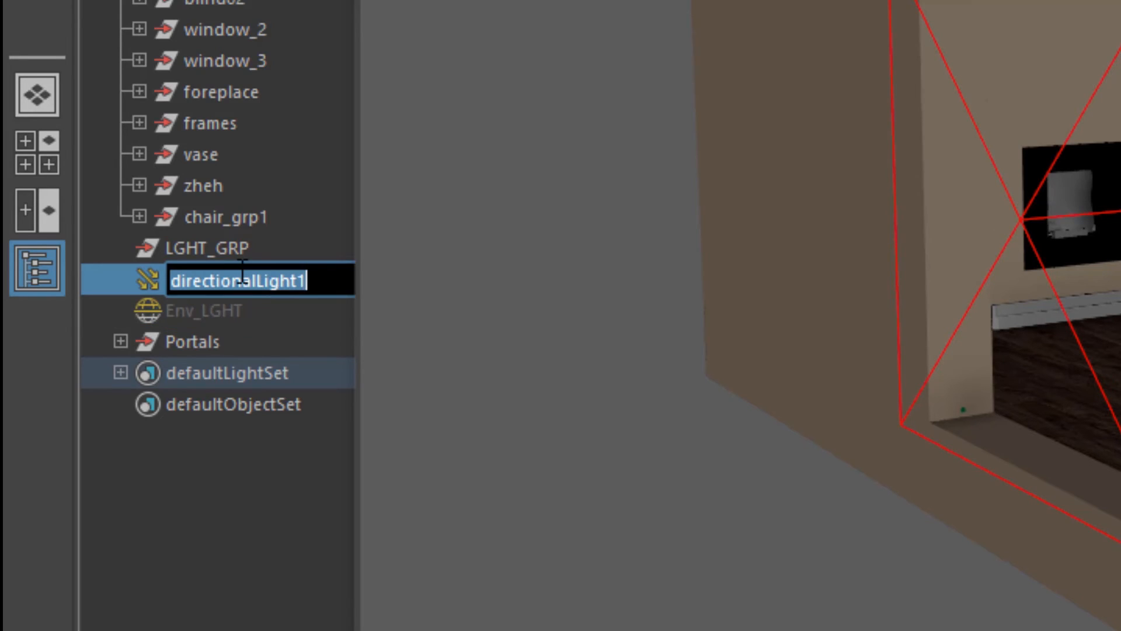
text(Key)
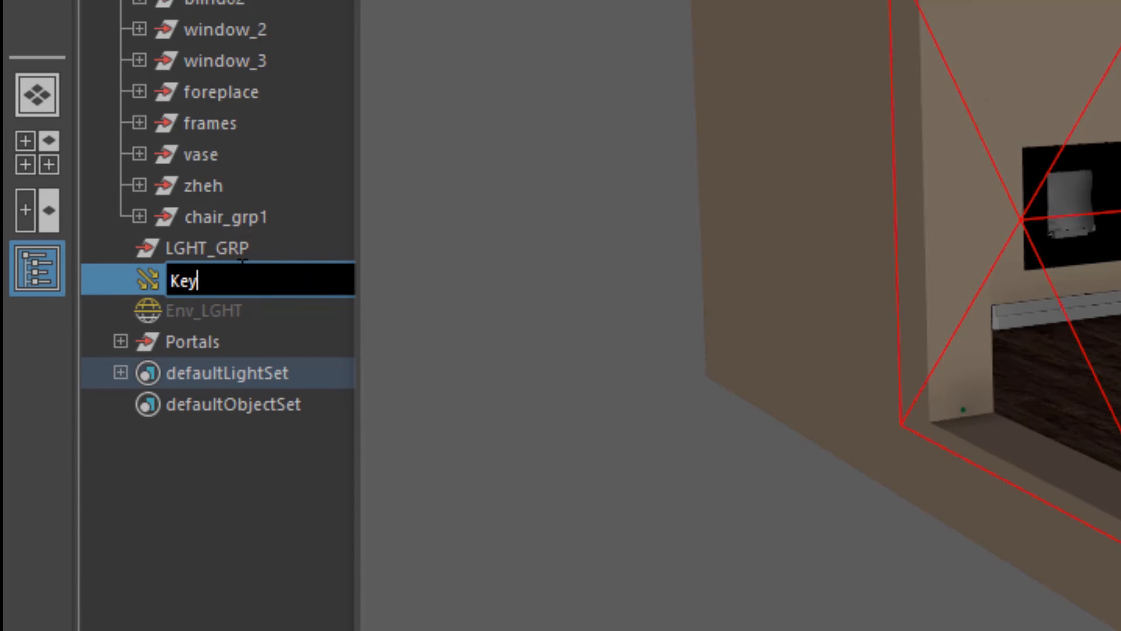
text(_LGHT)
key(Return)
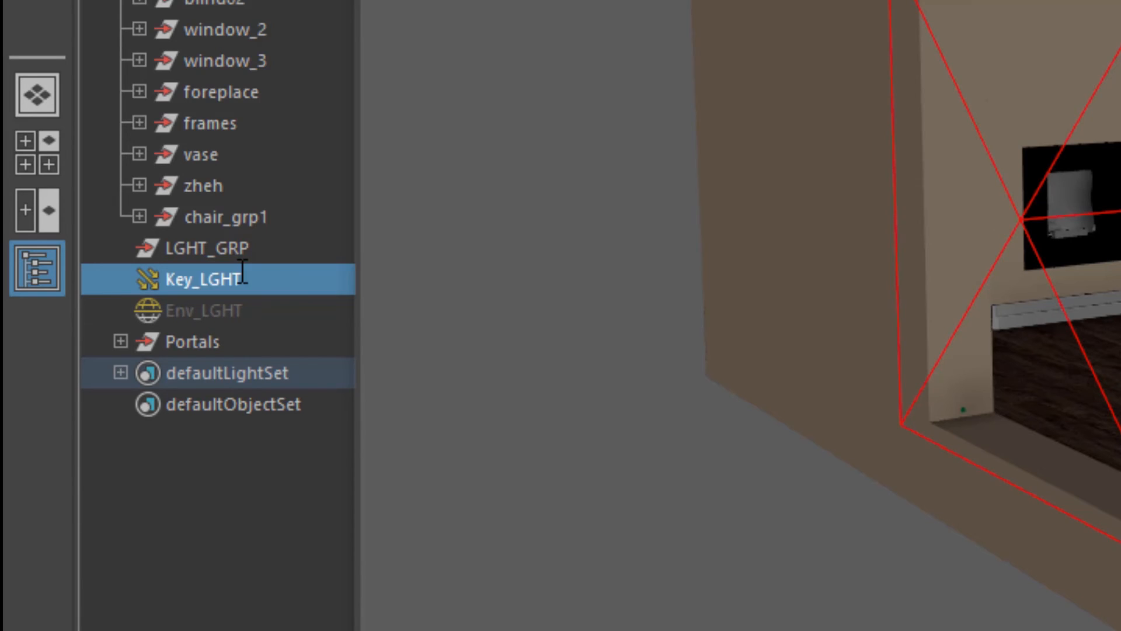
- Parent Key_LGHT, Env_LGHT and the Portals group under LGHT_GRP and expand that group
shift+click(194, 338)
middle_drag(194, 338, 204, 247)
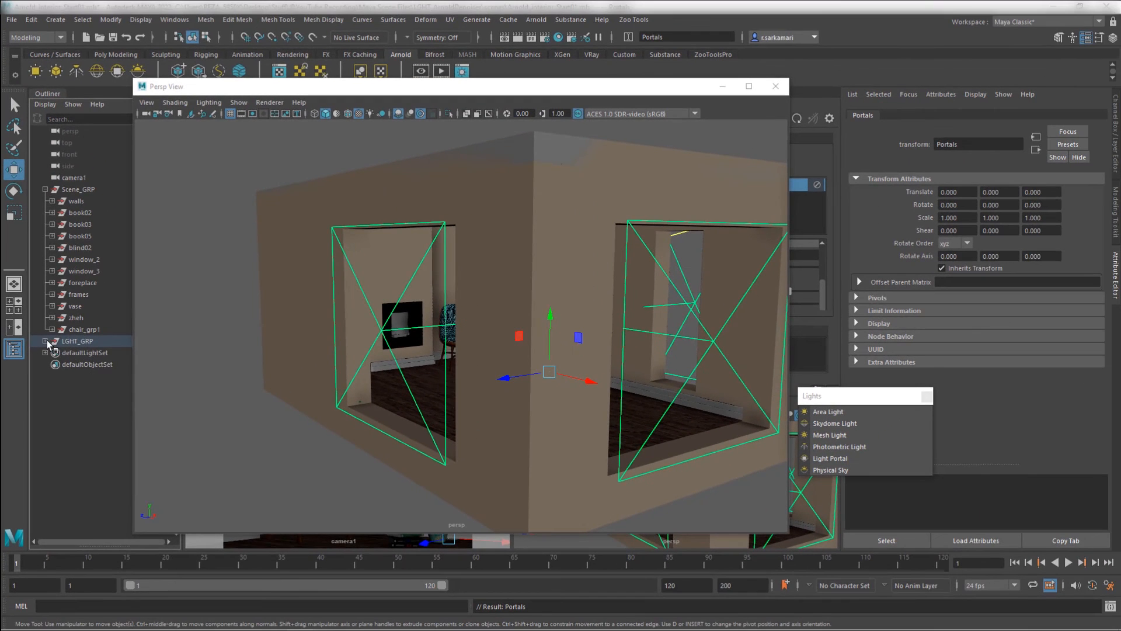
click(46, 341)
- Close the separate perspective window and unhide the Env_LGHT skydome light
click(74, 363)
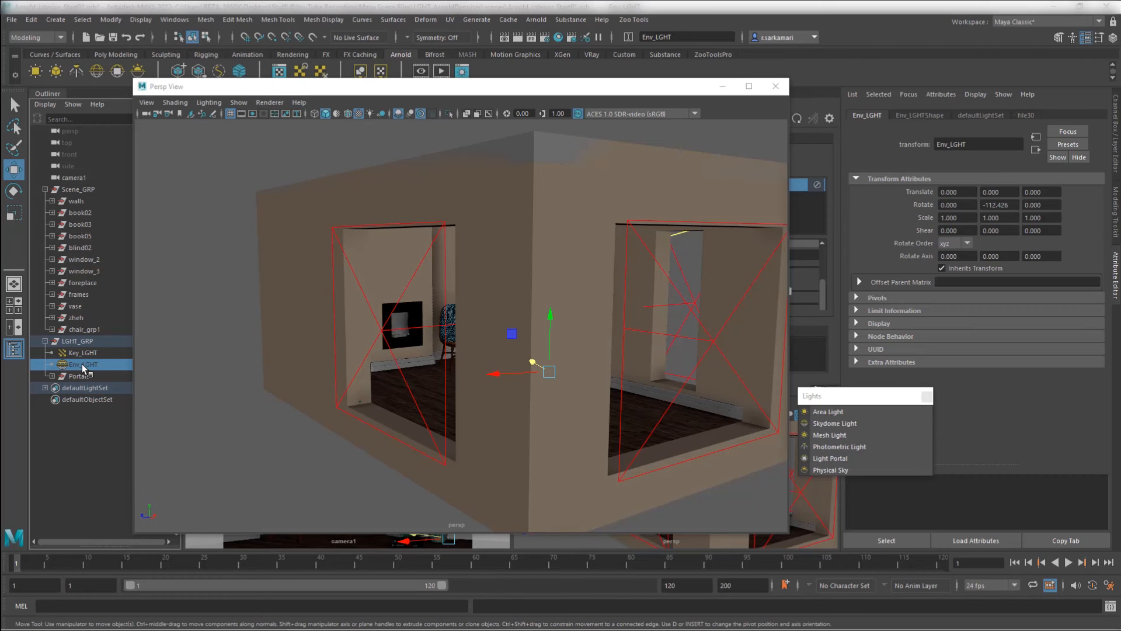
click(775, 86)
key(h)
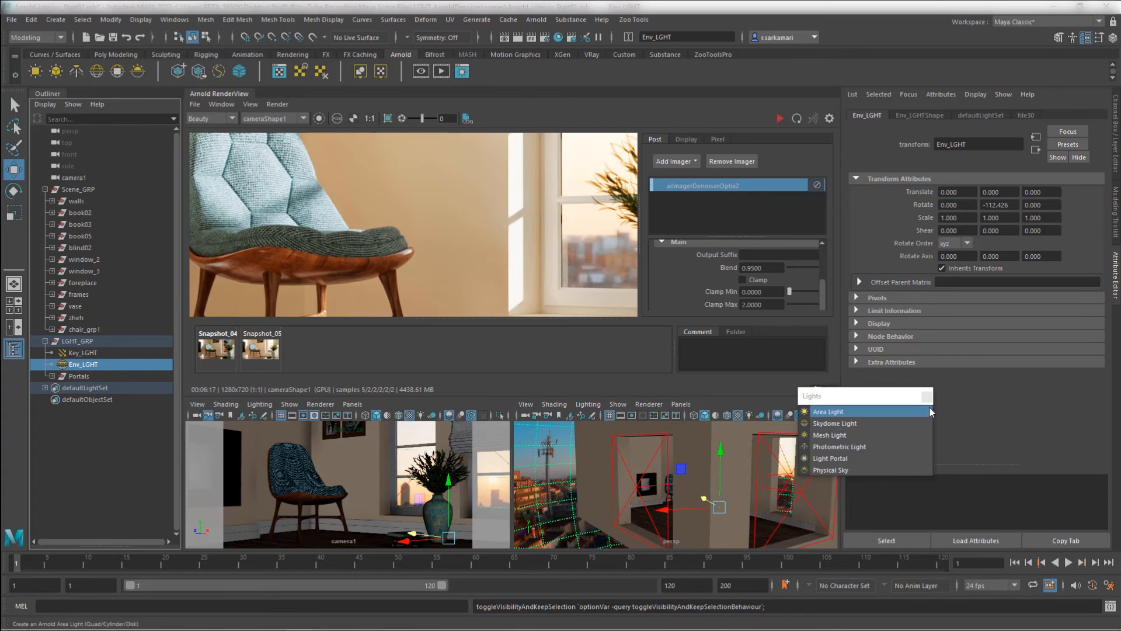
- Hide the Arnold RenderView's display settings, undock the render view and place it floating over the viewports beside the Outliner
click(222, 105)
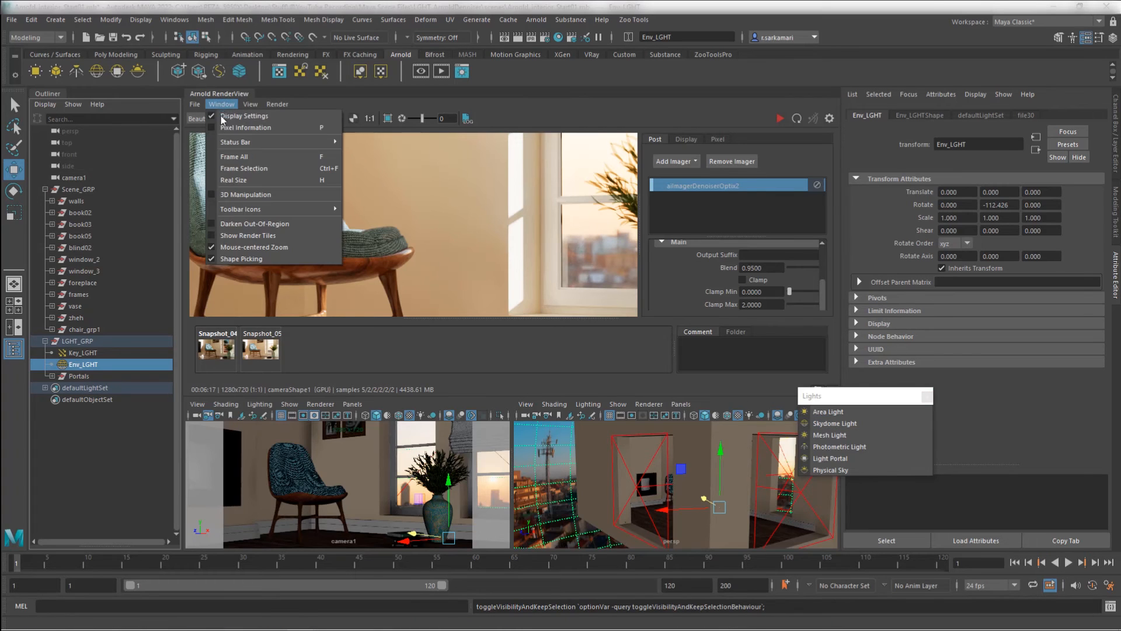
click(251, 120)
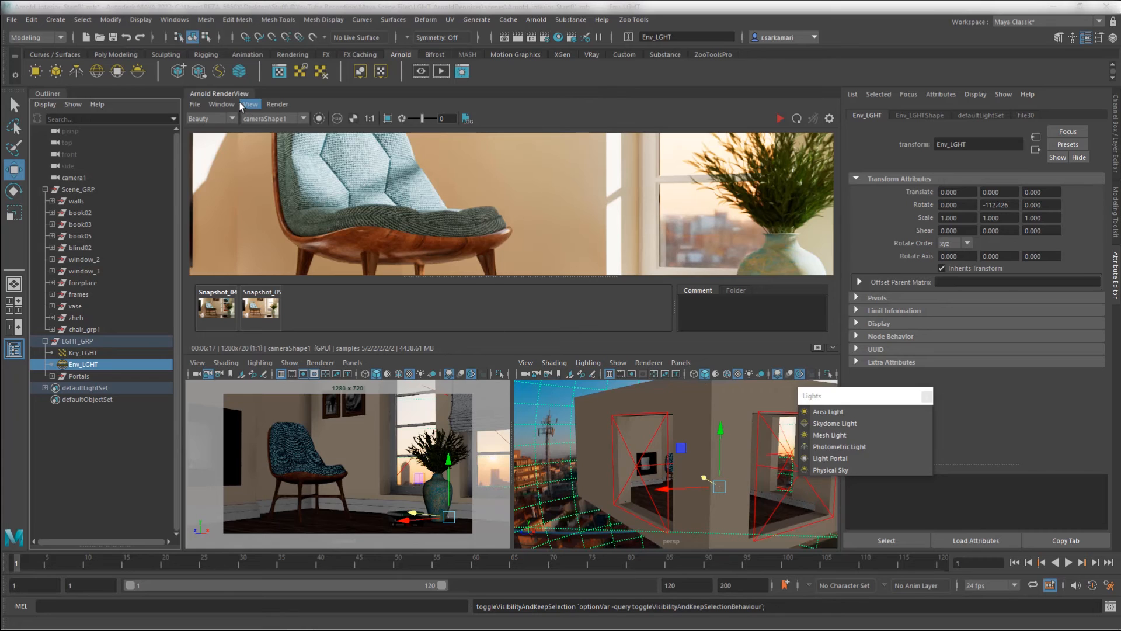
double_click(225, 93)
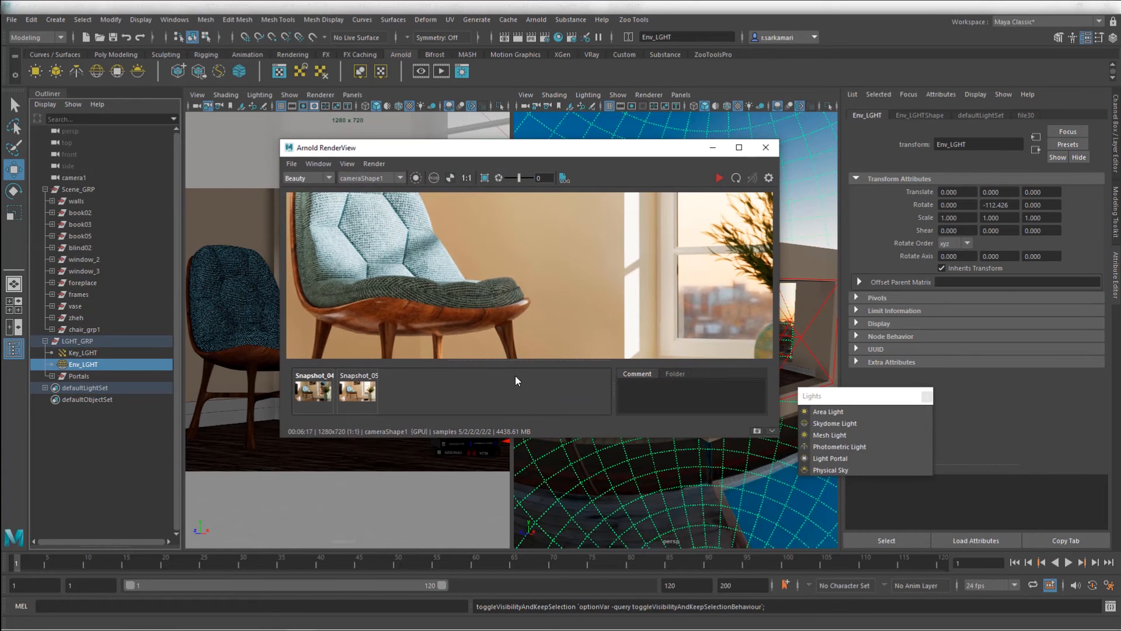
drag(496, 159, 399, 117)
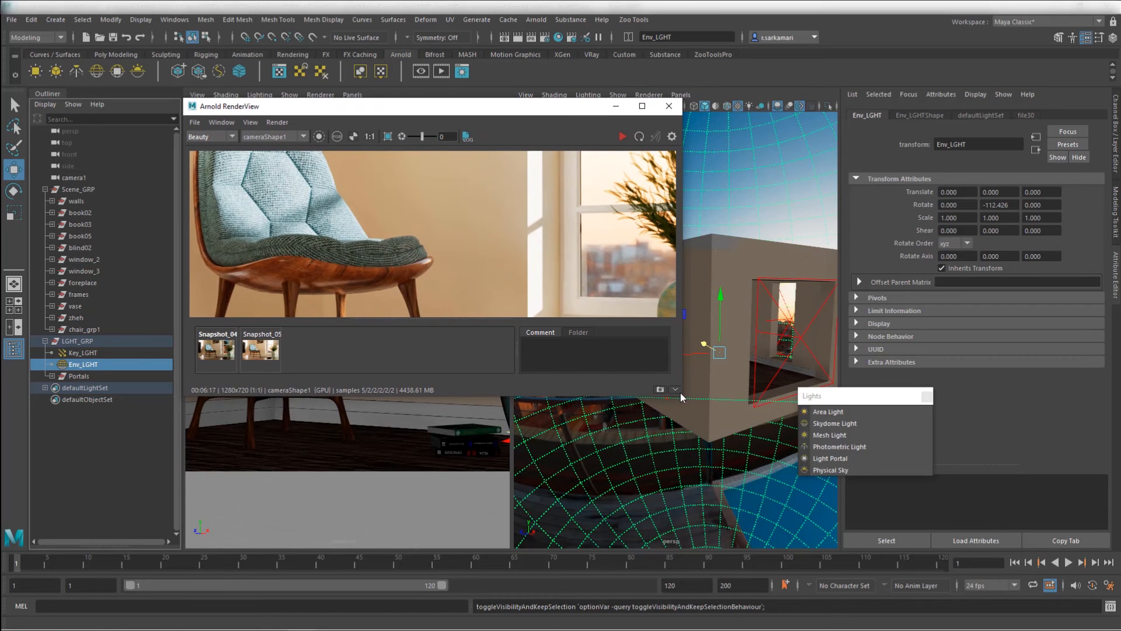
- Set the Arnold render sampling to Camera (AA) 4 and Diffuse 3
click(547, 37)
double_click(876, 289)
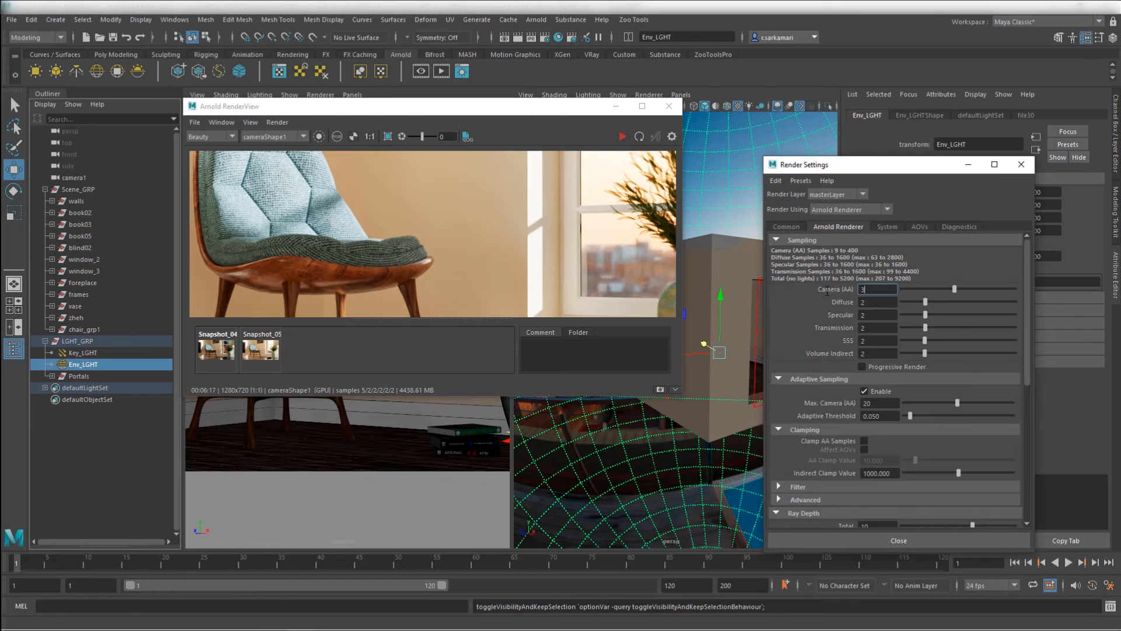
text(4)
key(Return)
double_click(870, 302)
text(3)
key(Return)
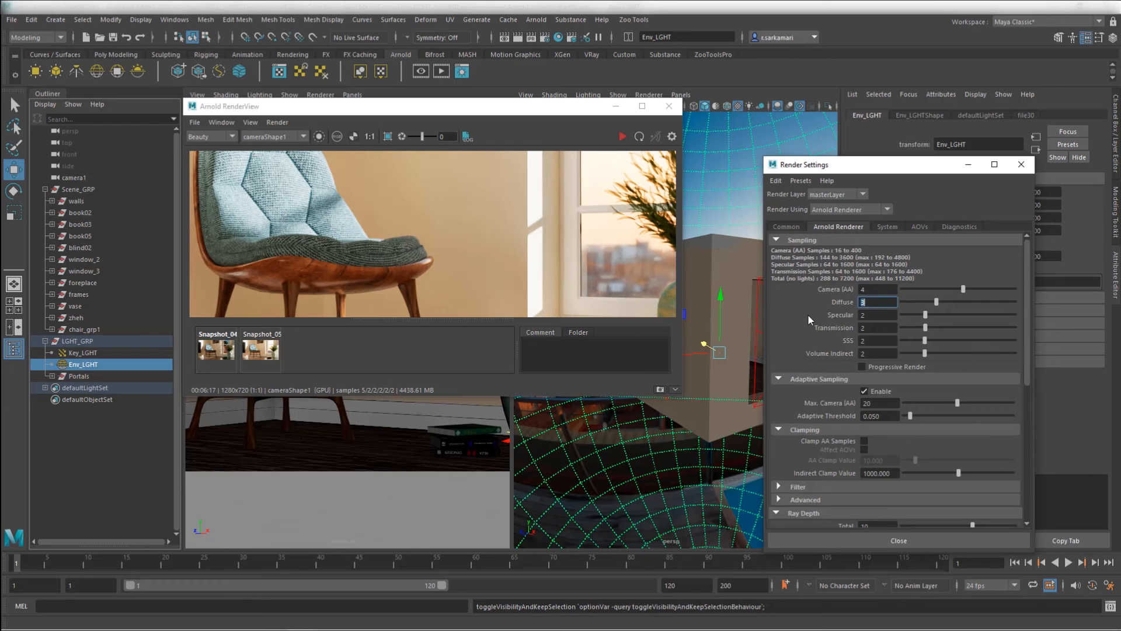
- Place the Render Settings beside the render view, make the render view taller and frame the whole image in it
drag(829, 164, 754, 103)
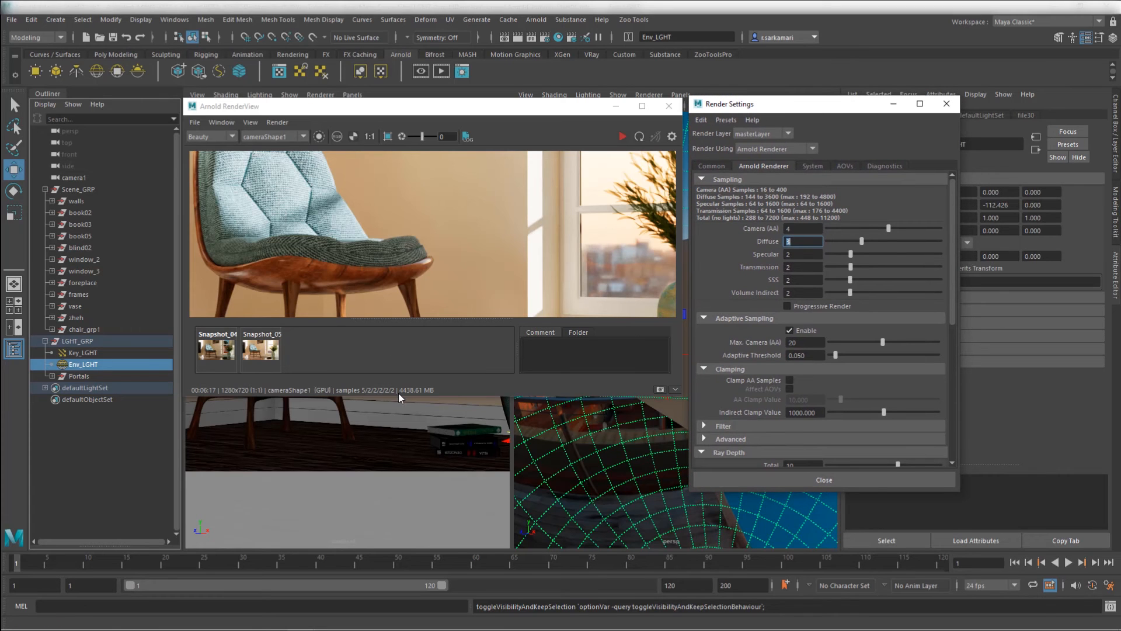
drag(398, 394, 398, 491)
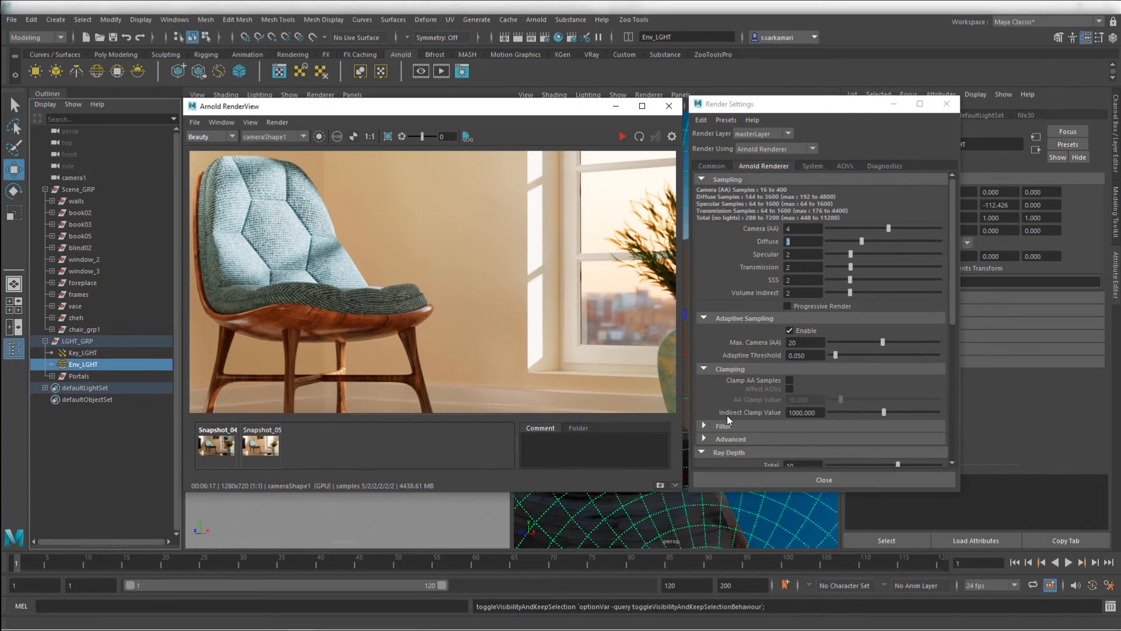
scroll(728, 419, down, 3)
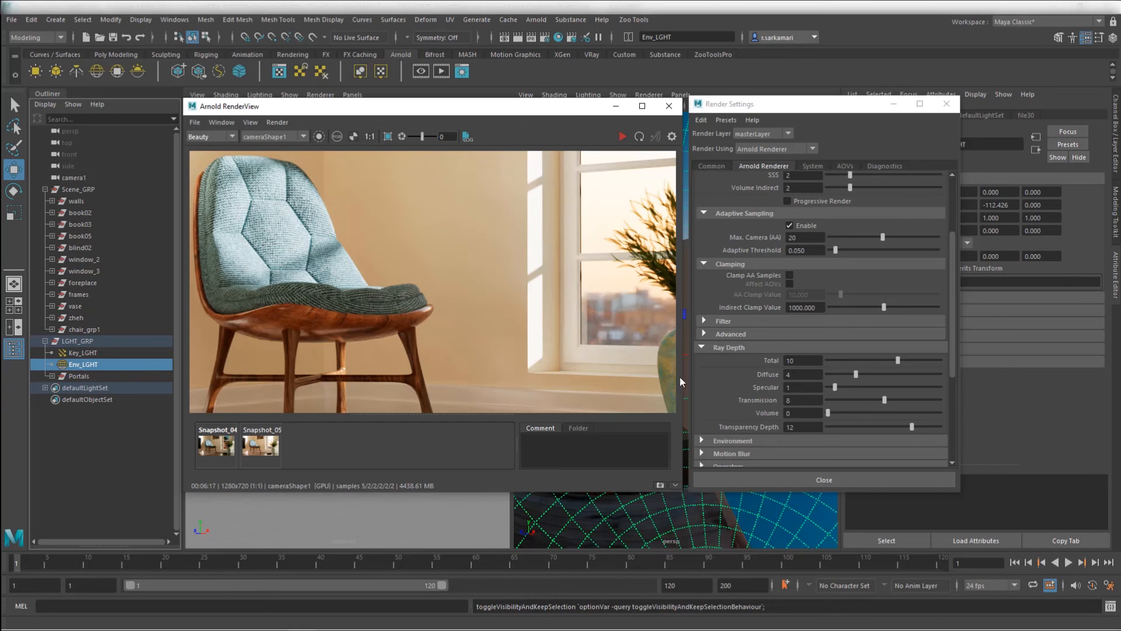
key(f)
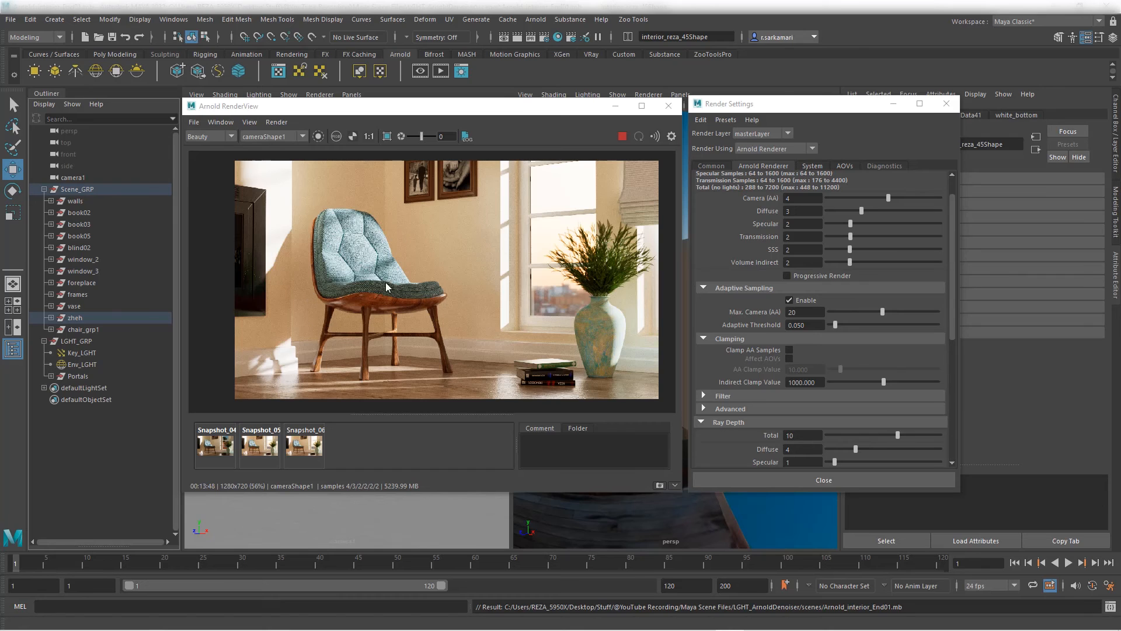
- Compare the noise and fabric detail on the chair's backrest between Snapshot_05 and Snapshot_06, then recentre the full image
scroll(349, 257, up, 5)
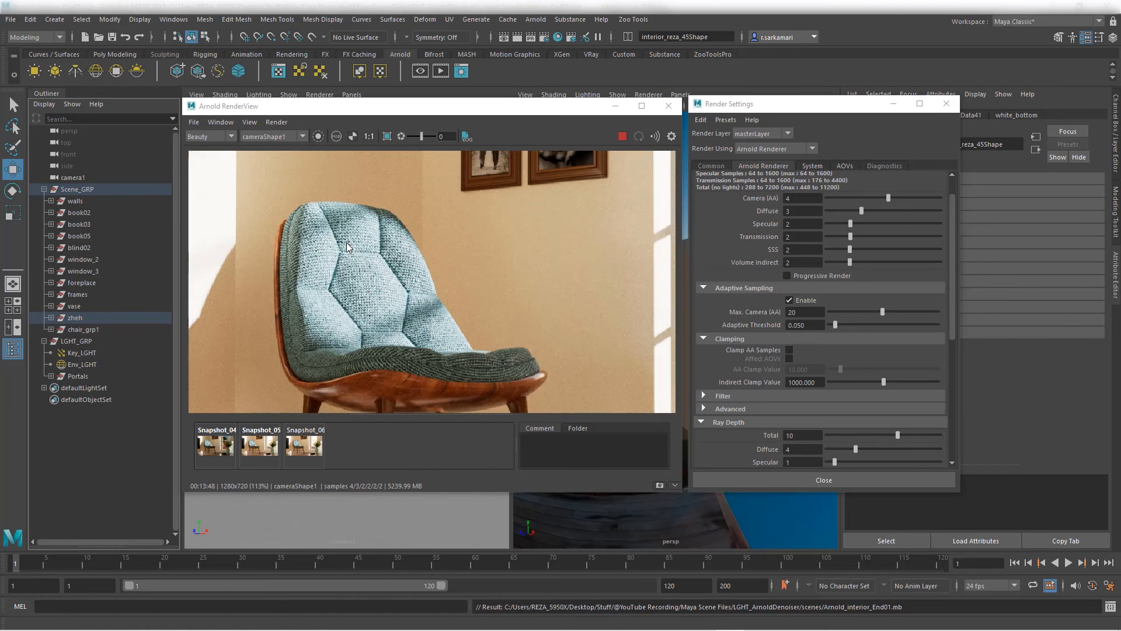
click(263, 447)
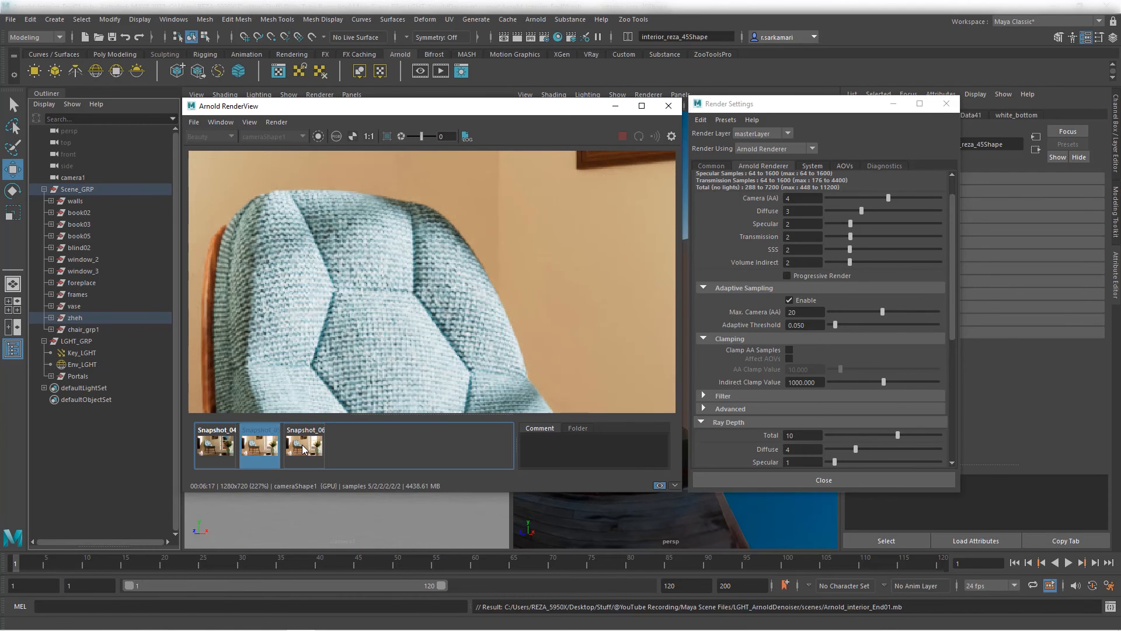
click(305, 450)
click(266, 454)
click(306, 454)
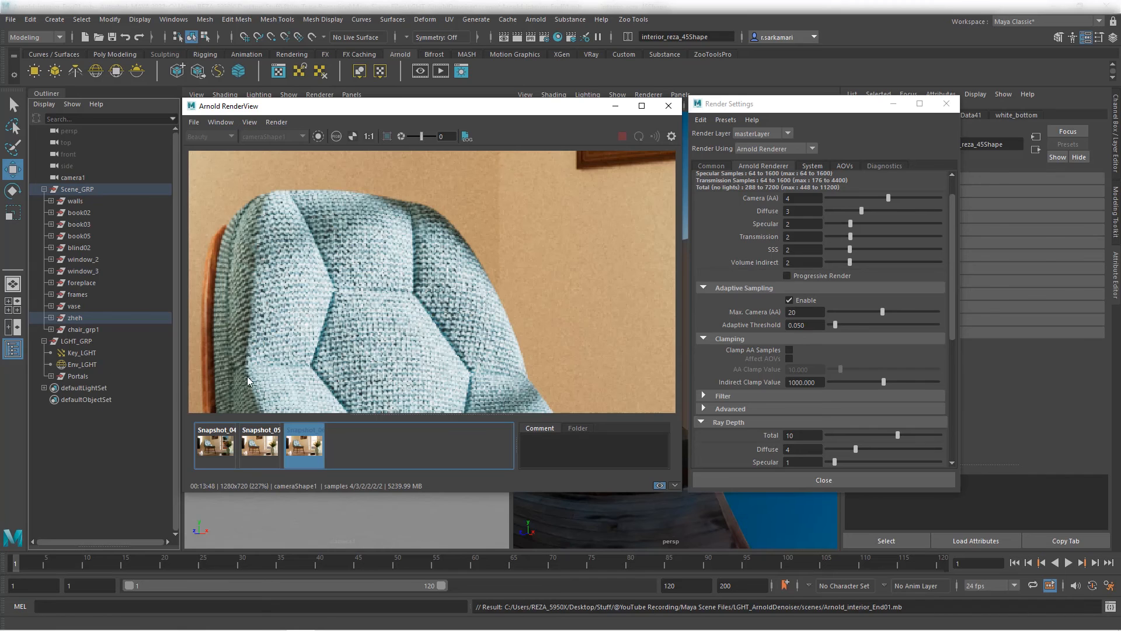
scroll(409, 346, down, 2)
scroll(409, 346, down, 3)
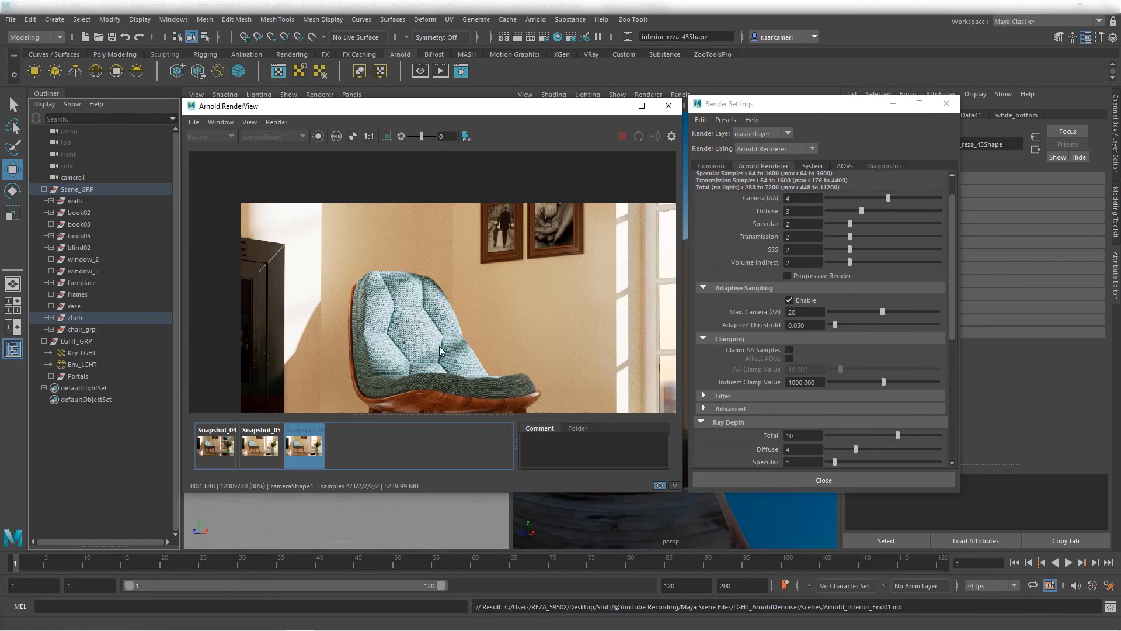
scroll(484, 345, down, 3)
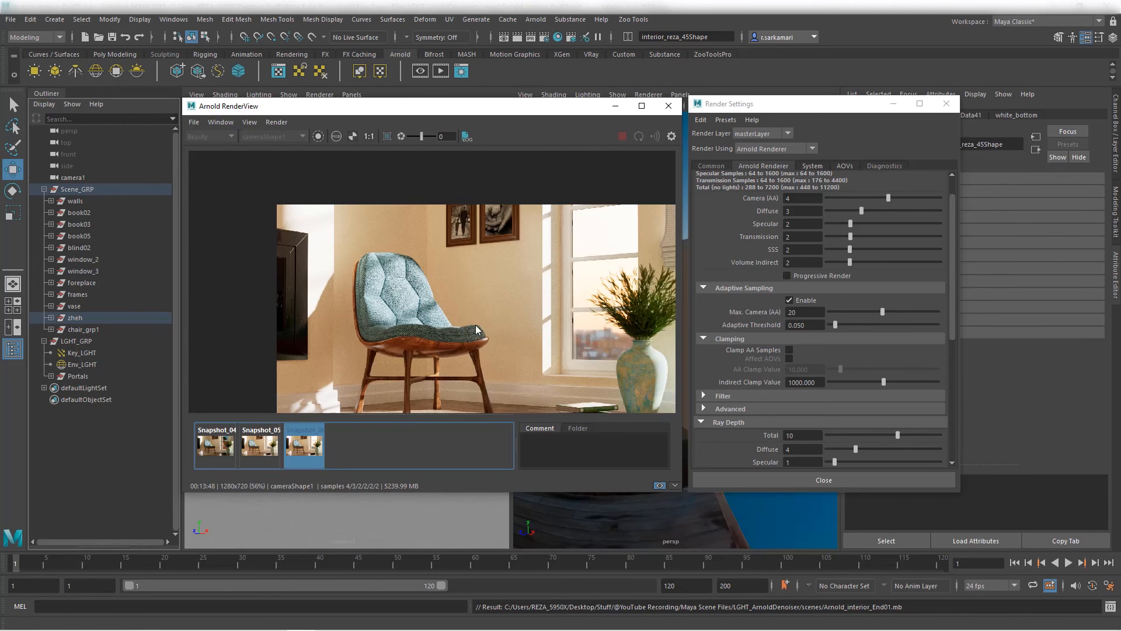
middle_drag(474, 293, 454, 277)
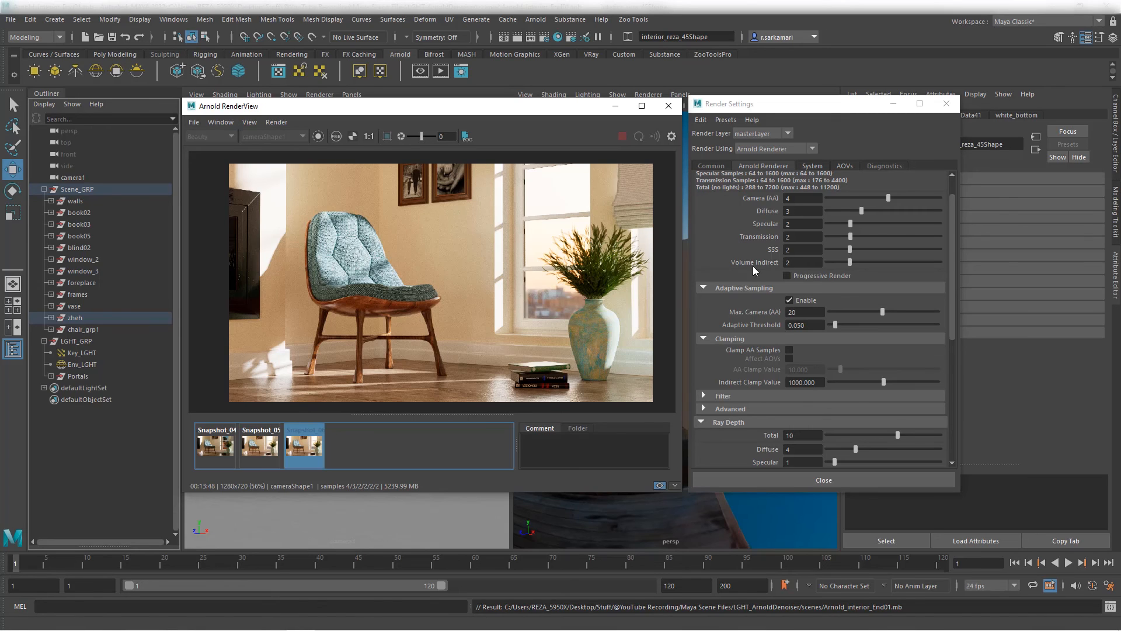
- Select Key_LGHT, shift the Render Settings aside to uncover its attributes, and set the light's exposure to 6
double_click(800, 449)
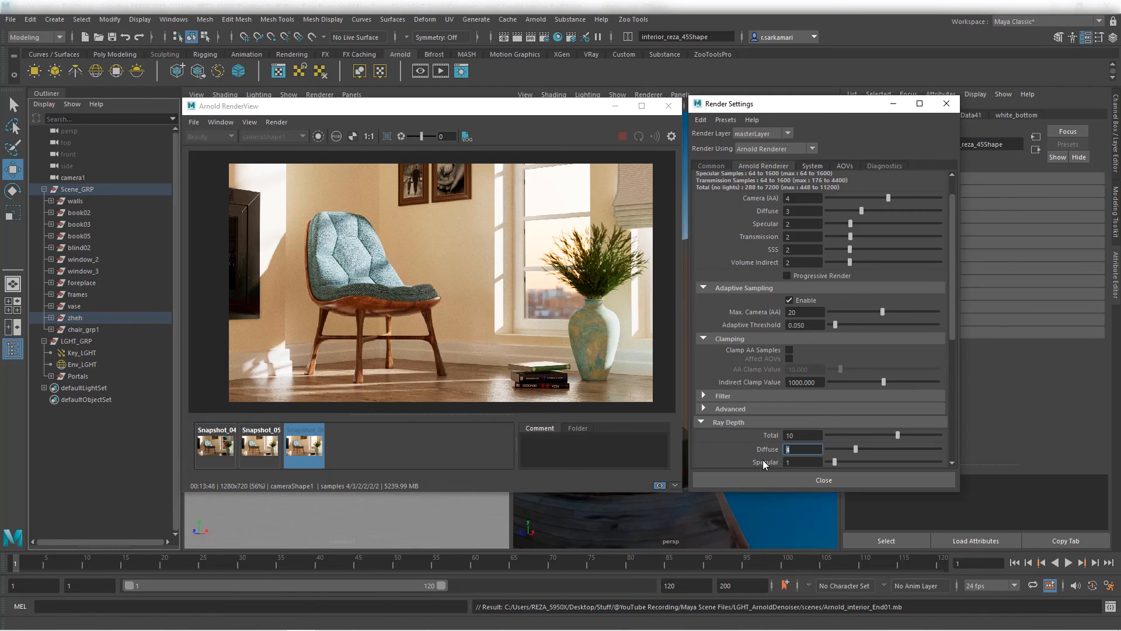
click(82, 352)
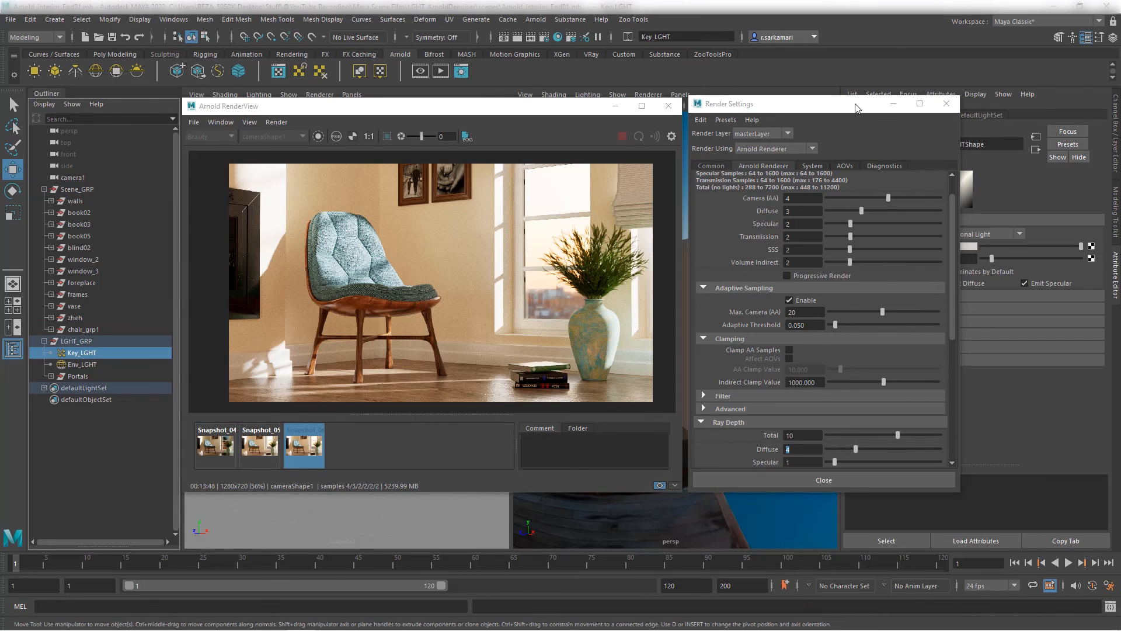
drag(853, 105, 681, 105)
click(882, 325)
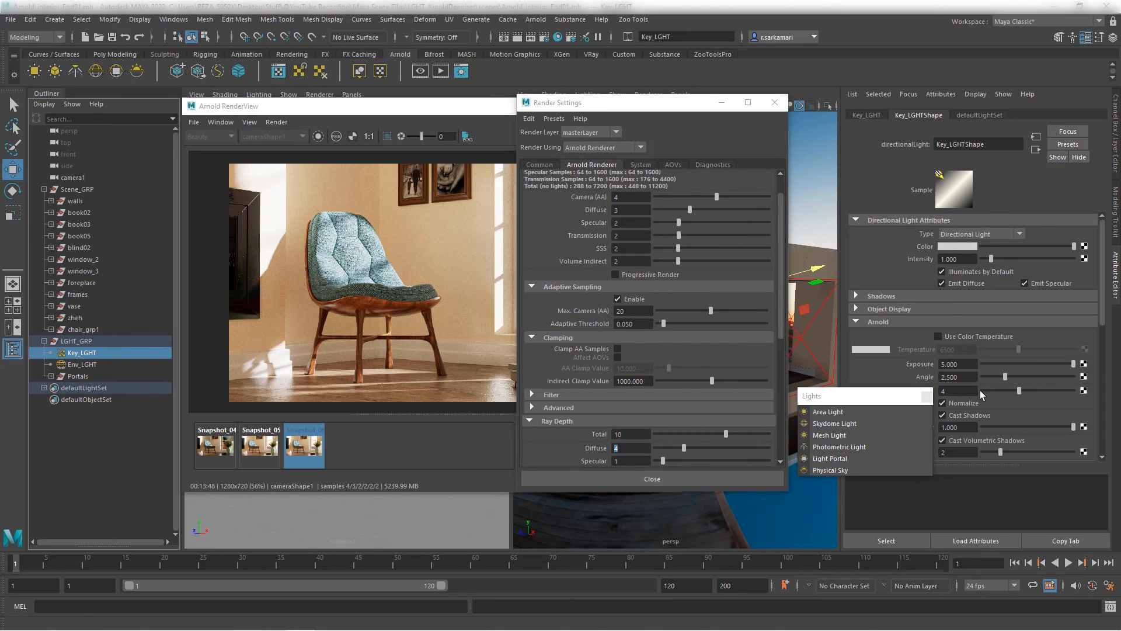
click(970, 366)
text(6)
key(Return)
- Set the Diffuse ray depth to 5 and move the Render Settings back beside the render view
text(5)
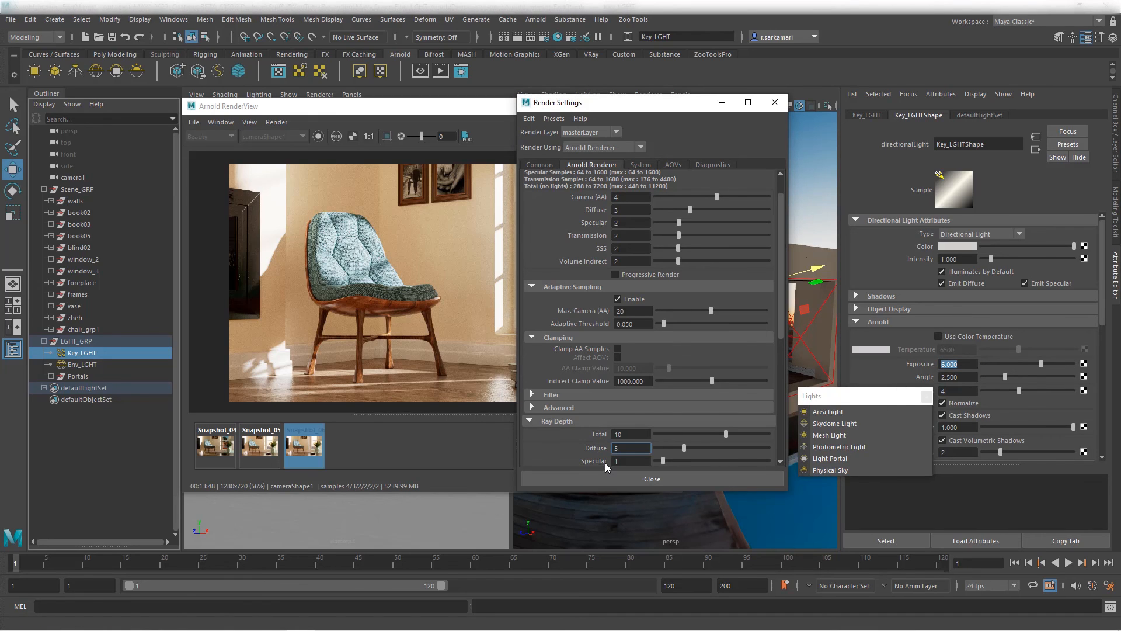
key(Return)
drag(664, 109, 797, 108)
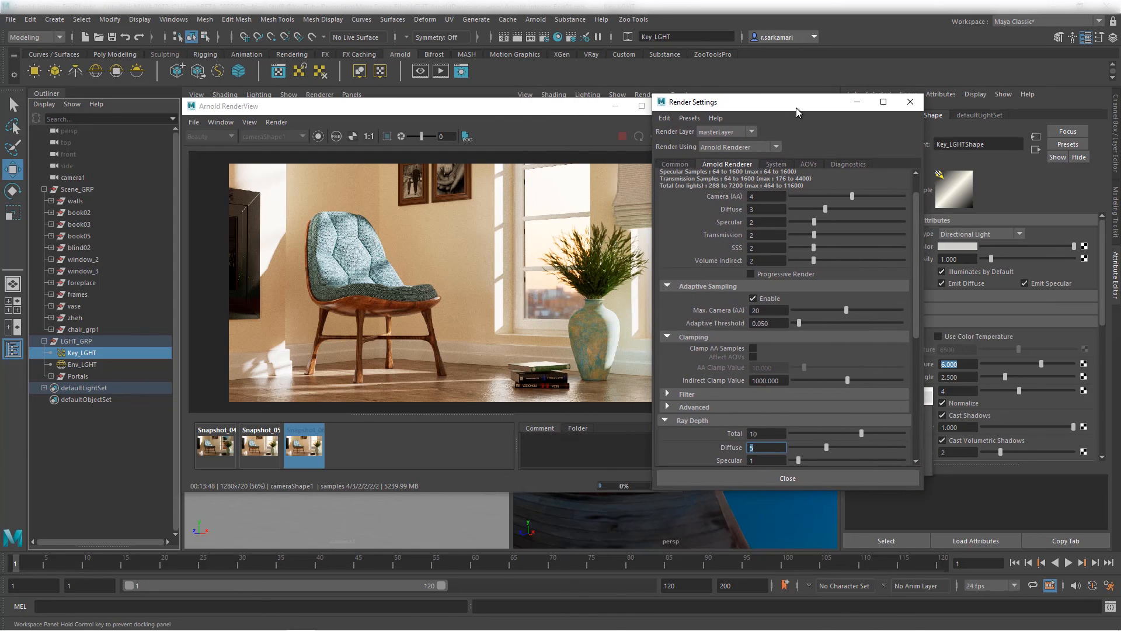
- Inspect the window and plant up close in the Snapshot_06 render, then return to the full image
scroll(558, 248, up, 4)
click(486, 256)
scroll(486, 256, down, 2)
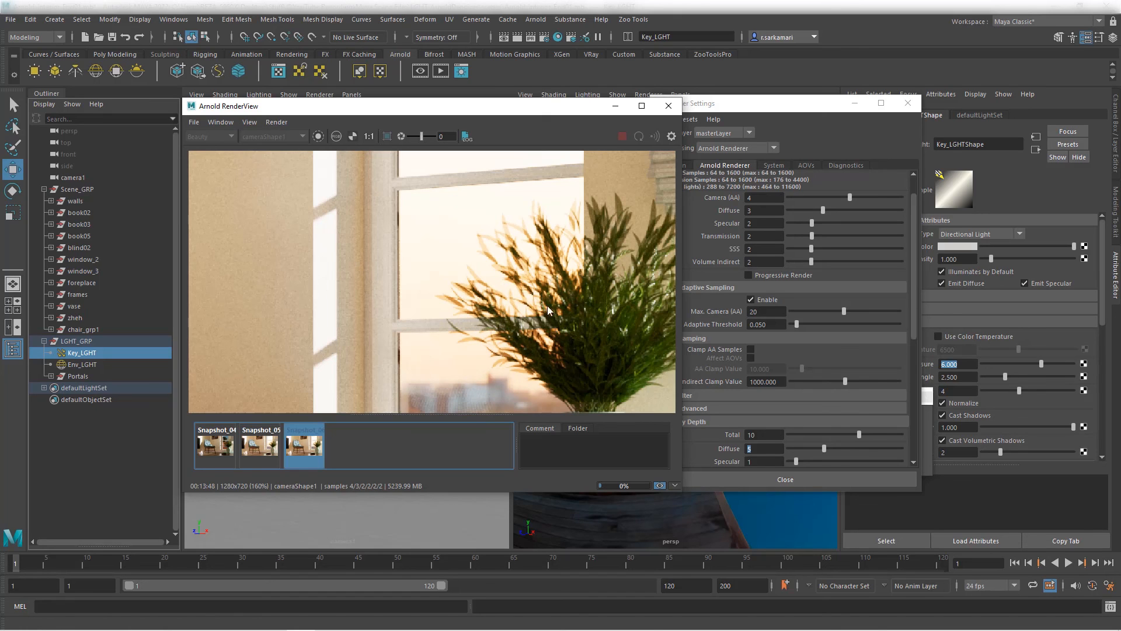
scroll(590, 301, down, 2)
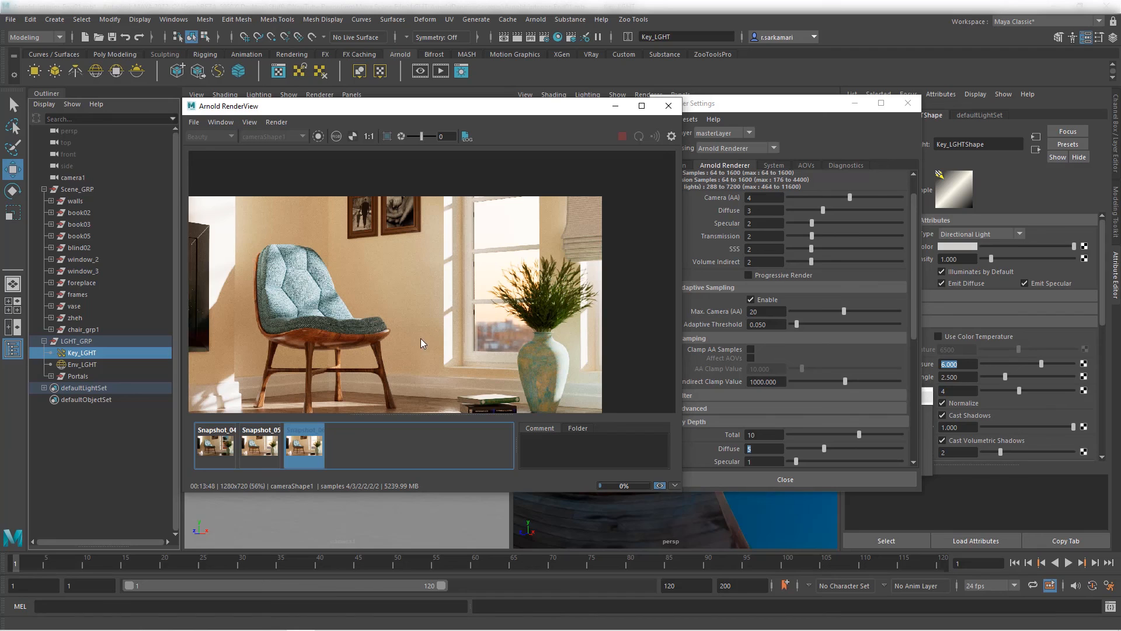
scroll(421, 339, down, 1)
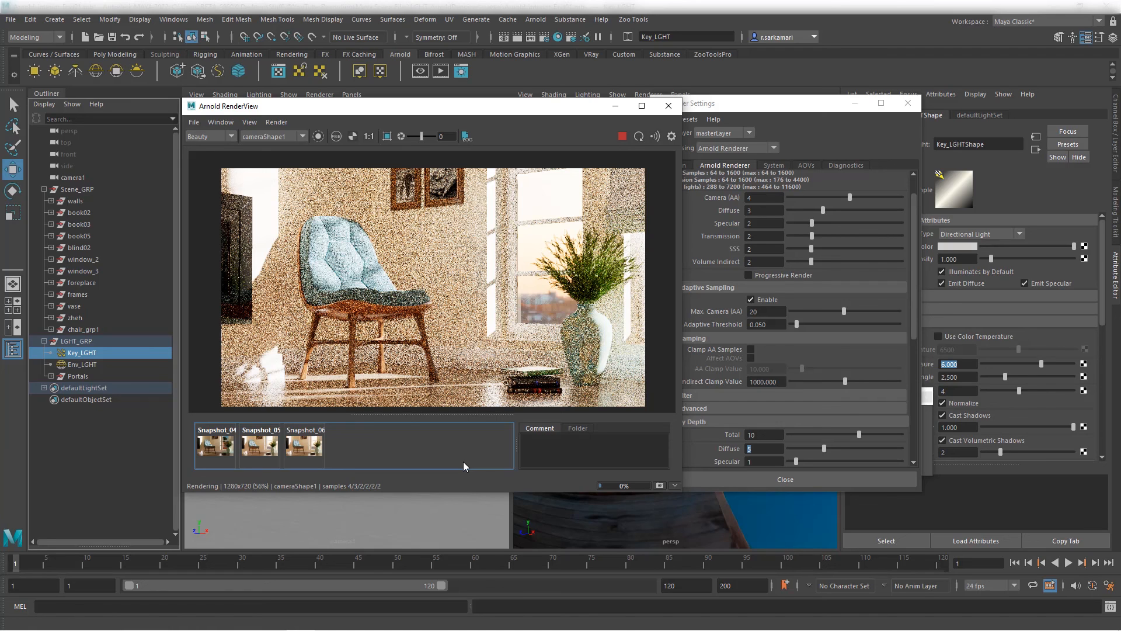
- Lower the exposure of Key_LGHT, trying 5.5 first and settling on 5.25
drag(971, 366, 930, 366)
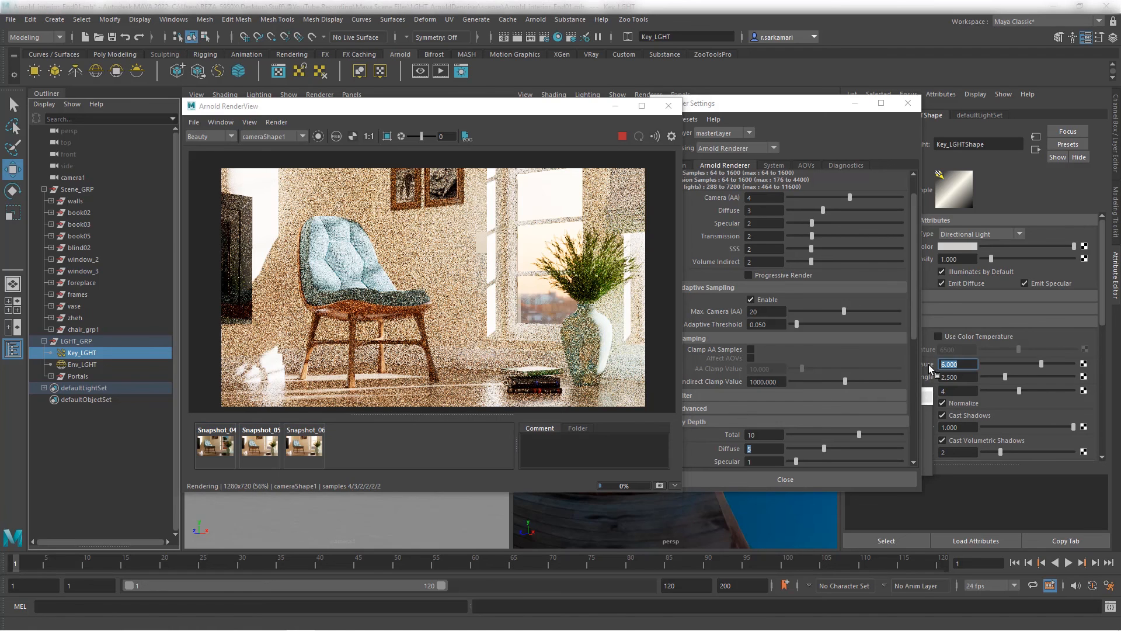
text(5.5)
key(Return)
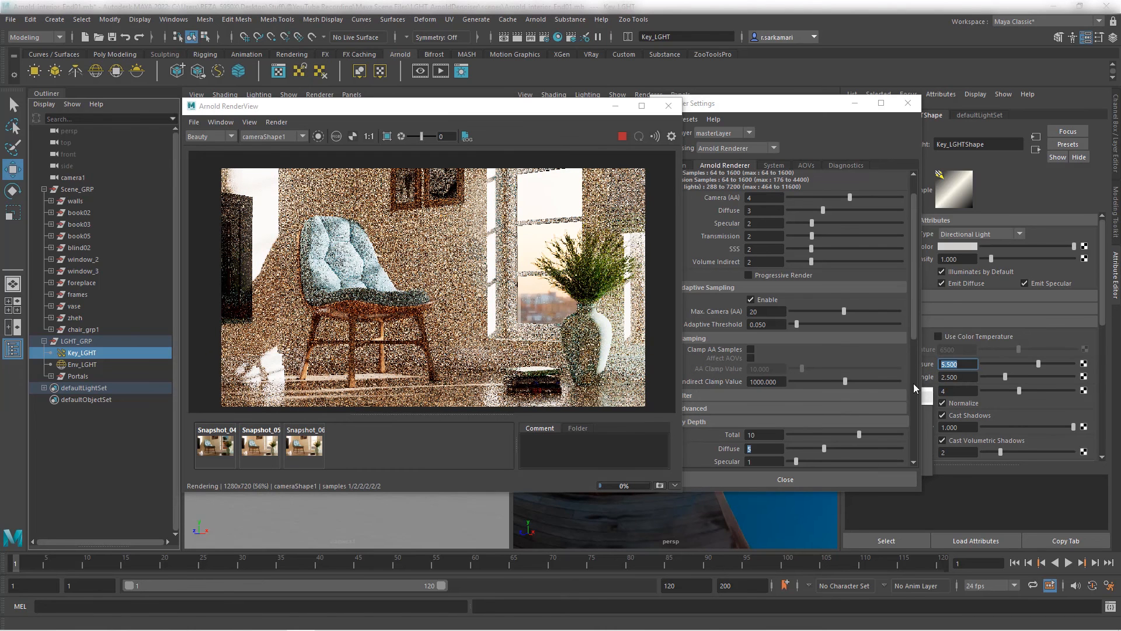
text(5.2)
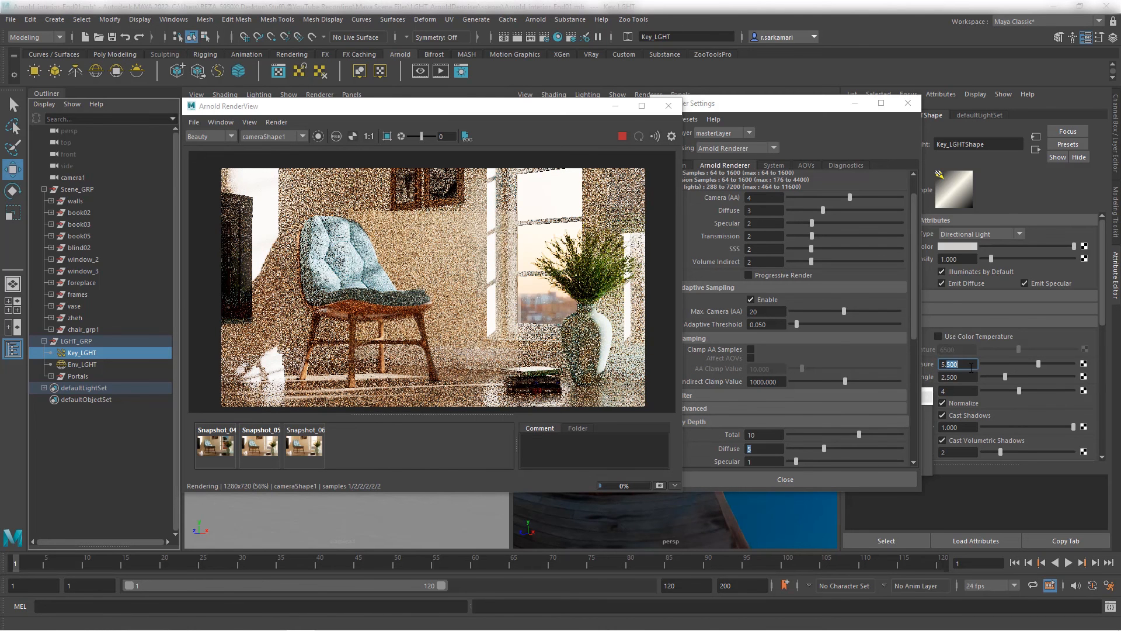
text(5)
key(Return)
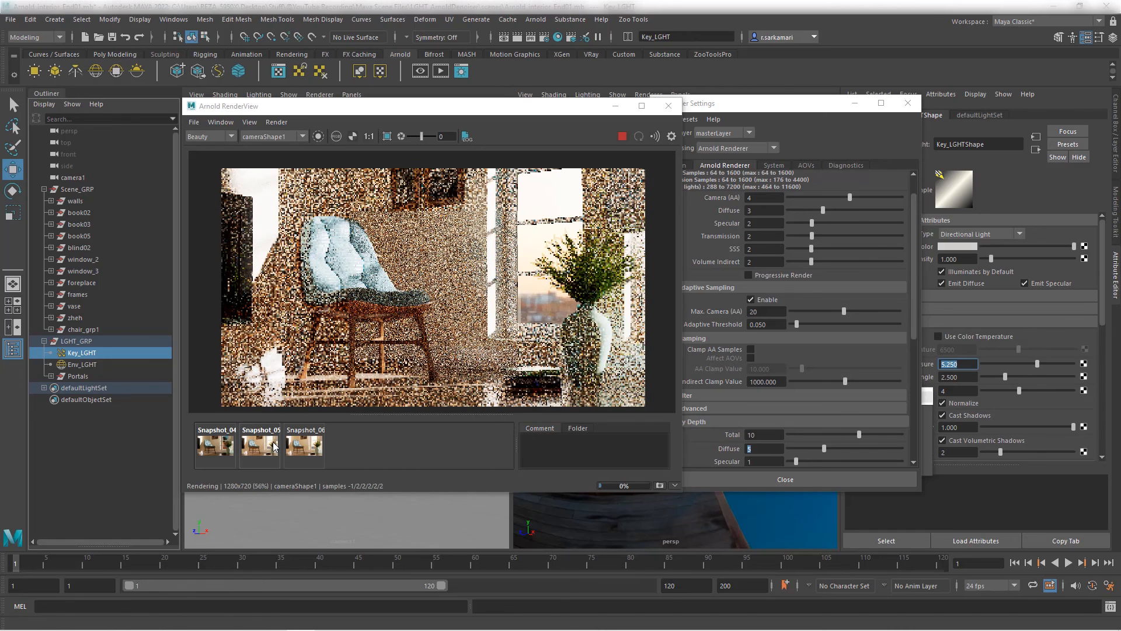